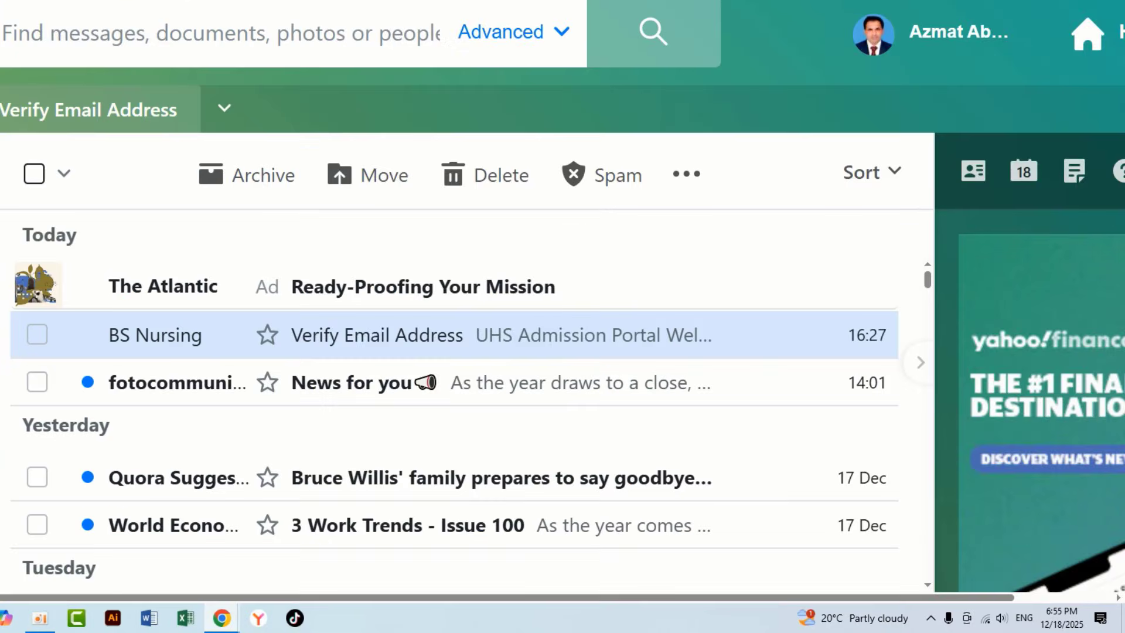
Open the Verify Email Address message from BS Nursing, verify the email address and access the BS Nursing Portal
click(376, 351)
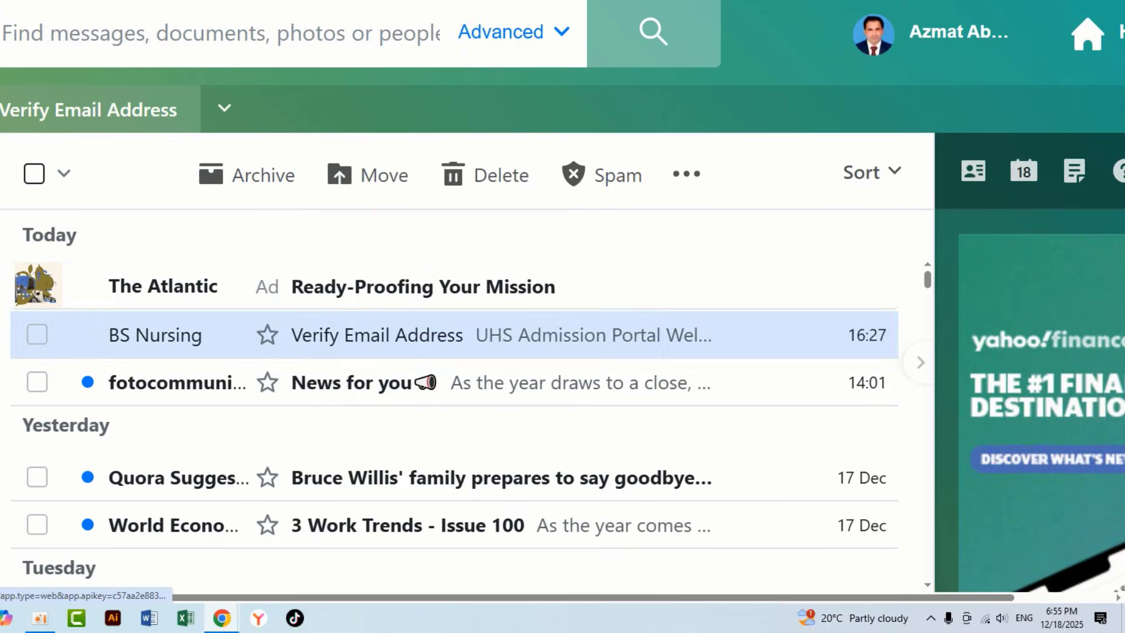
click(380, 370)
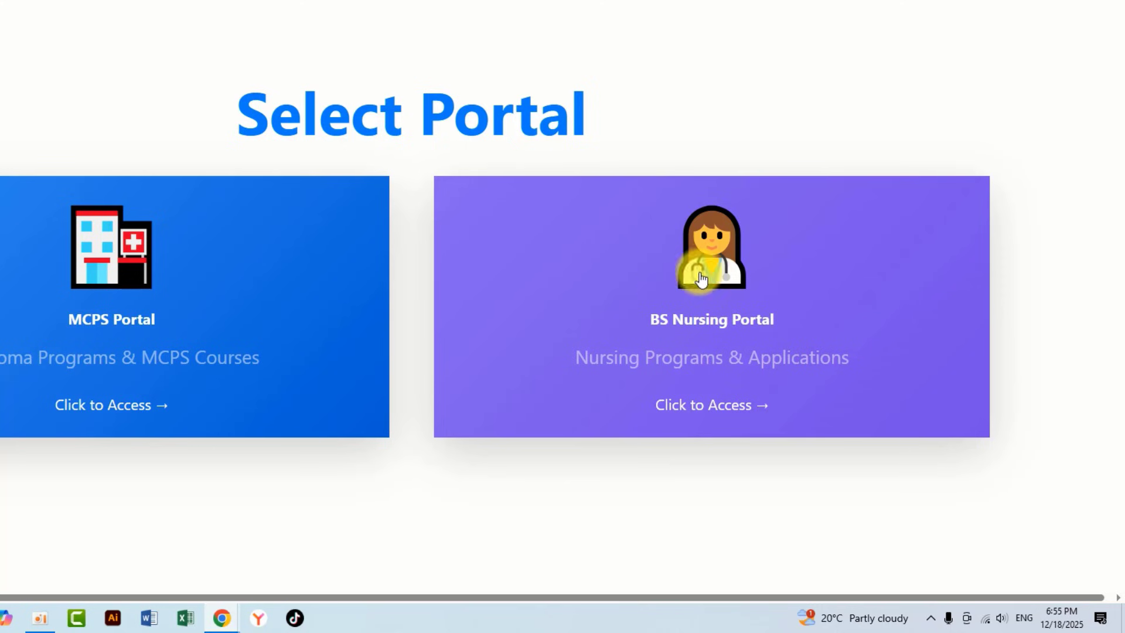
click(729, 419)
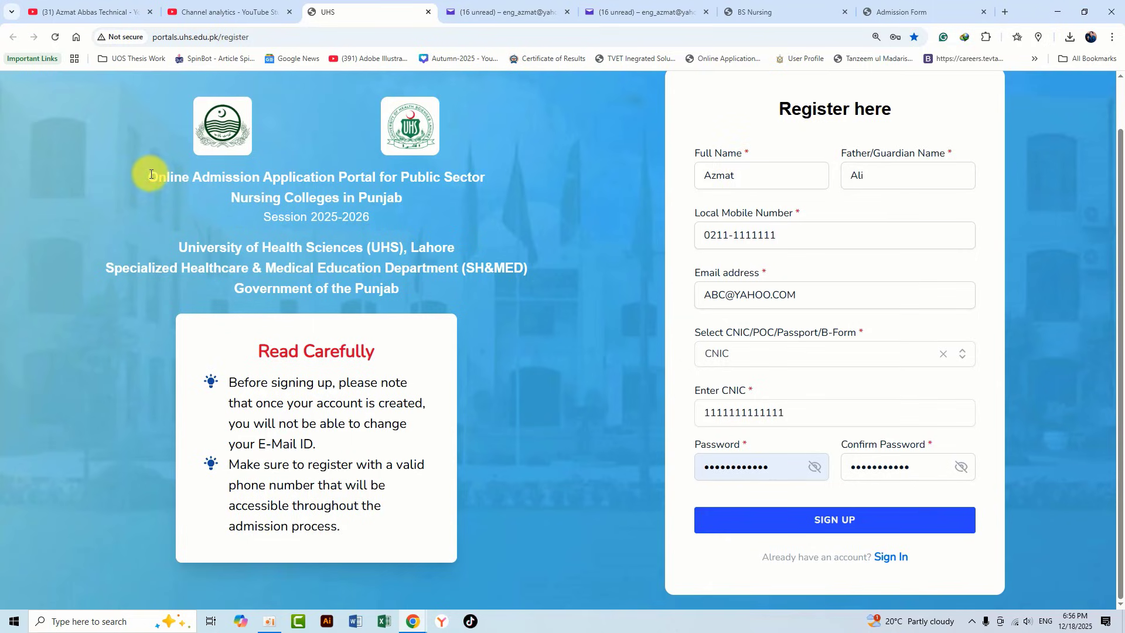
Highlight the title line "Online Admission Application Portal for Public Sector" on the UHS registration page
drag(150, 174, 477, 175)
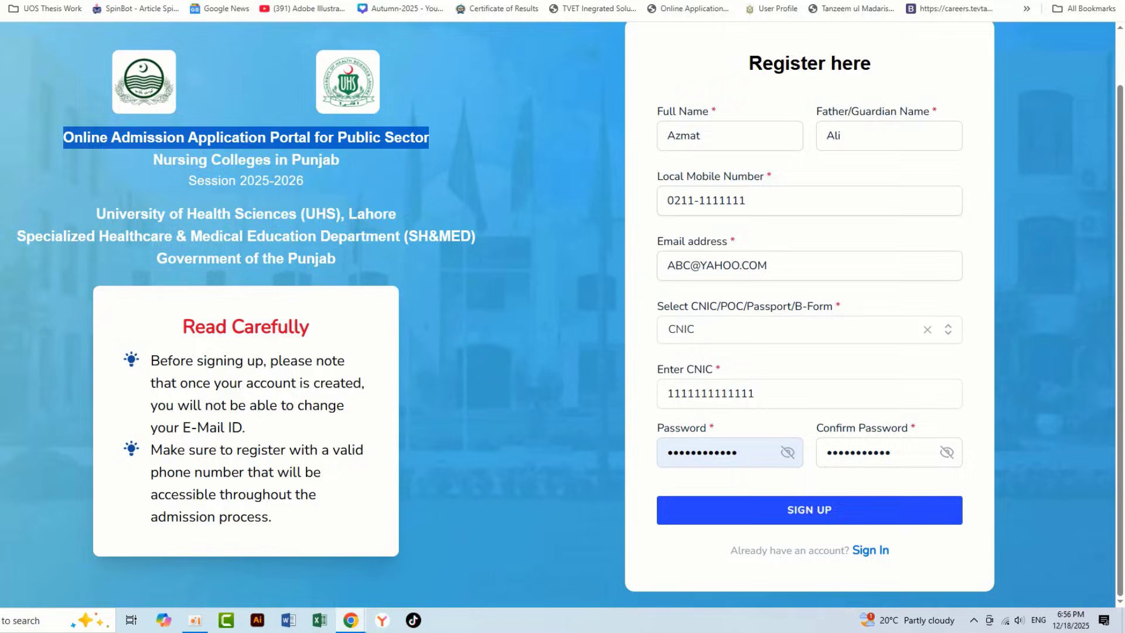
Switch to Yahoo Mail, reopen the BS Nursing verification message, verify the email address and enter the BS Nursing Portal
click(494, 6)
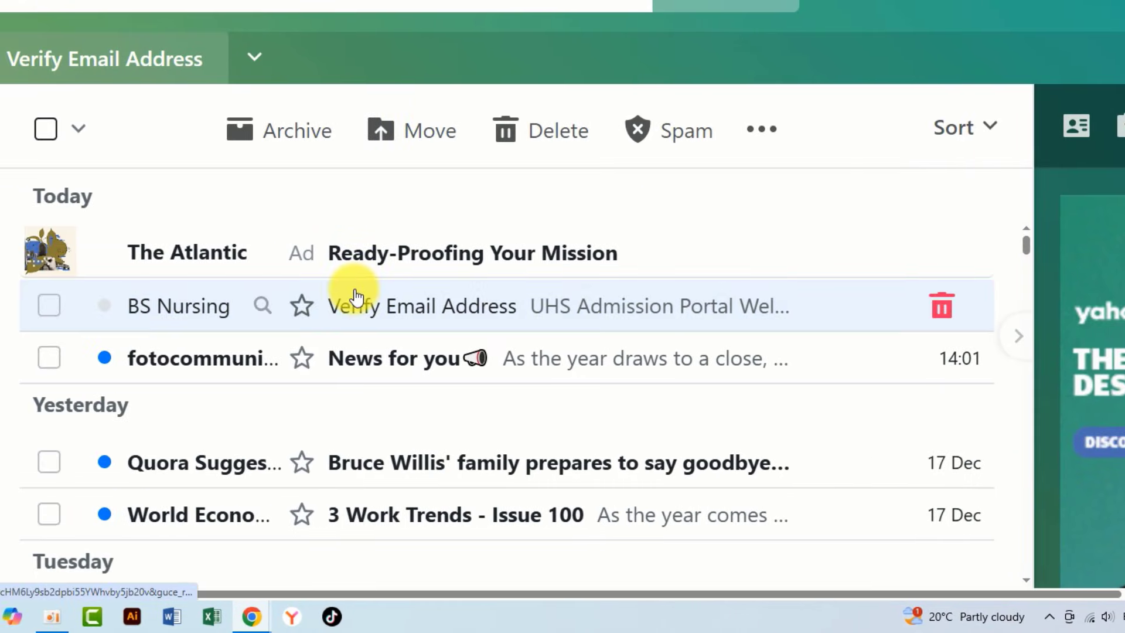
click(106, 306)
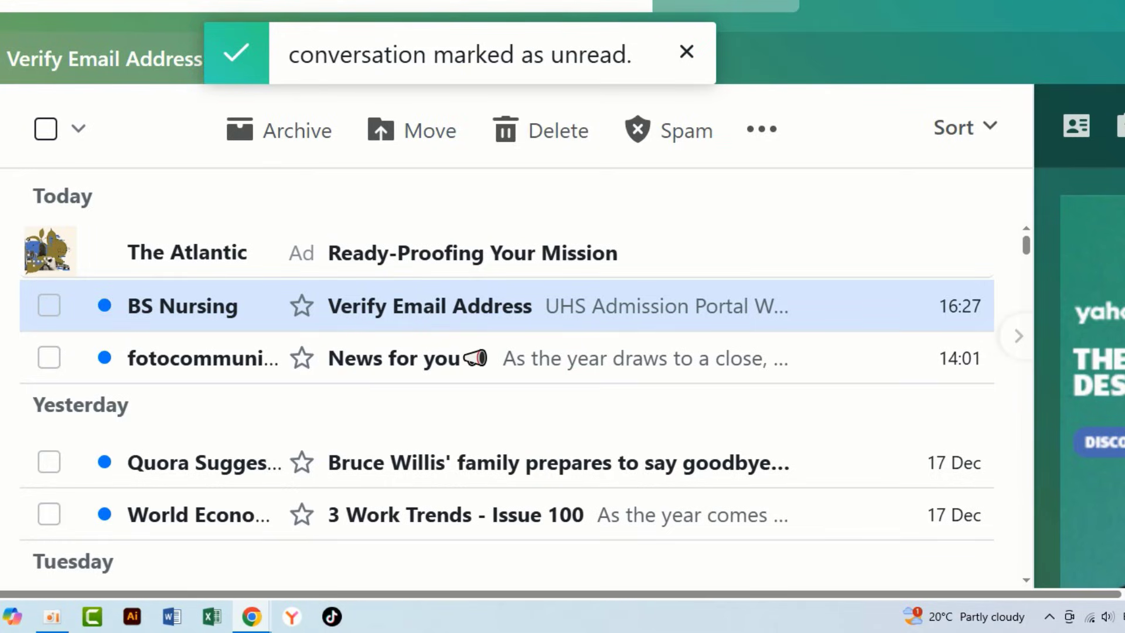
click(565, 306)
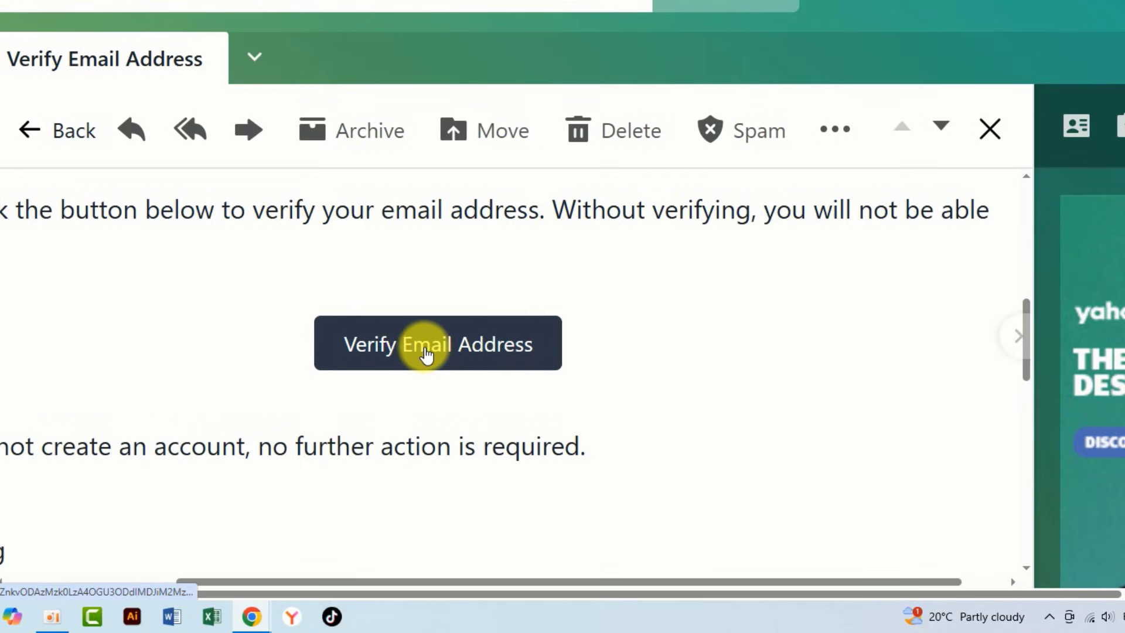
click(467, 357)
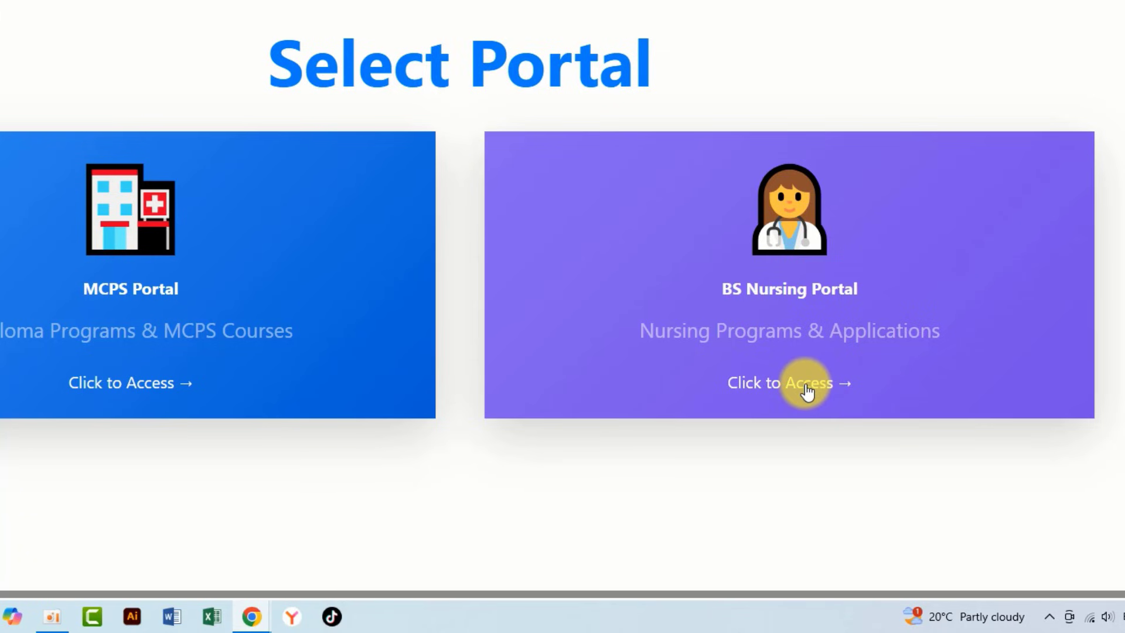
click(807, 391)
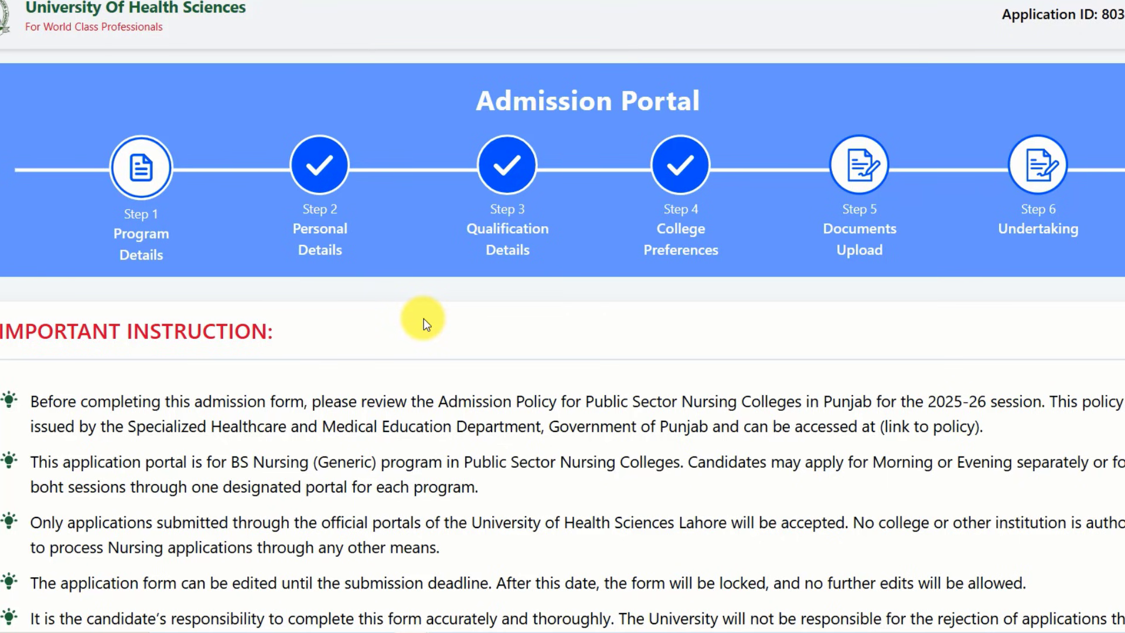
Review the important instructions and the seat category choices in the Program Details section
scroll(420, 318, down, 5)
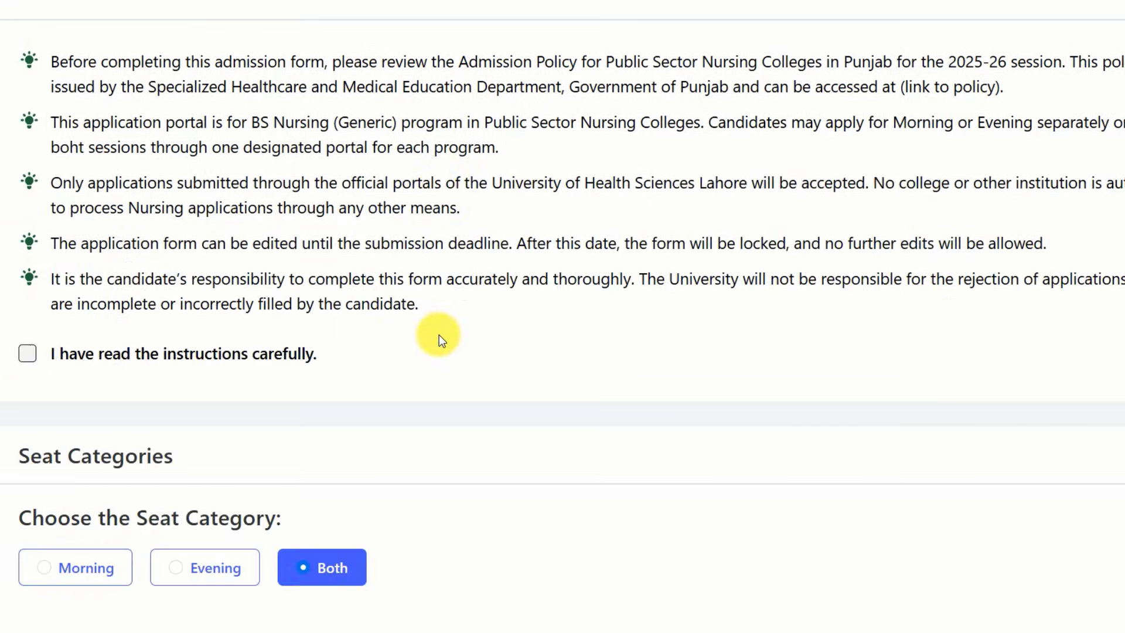
scroll(439, 335, up, 3)
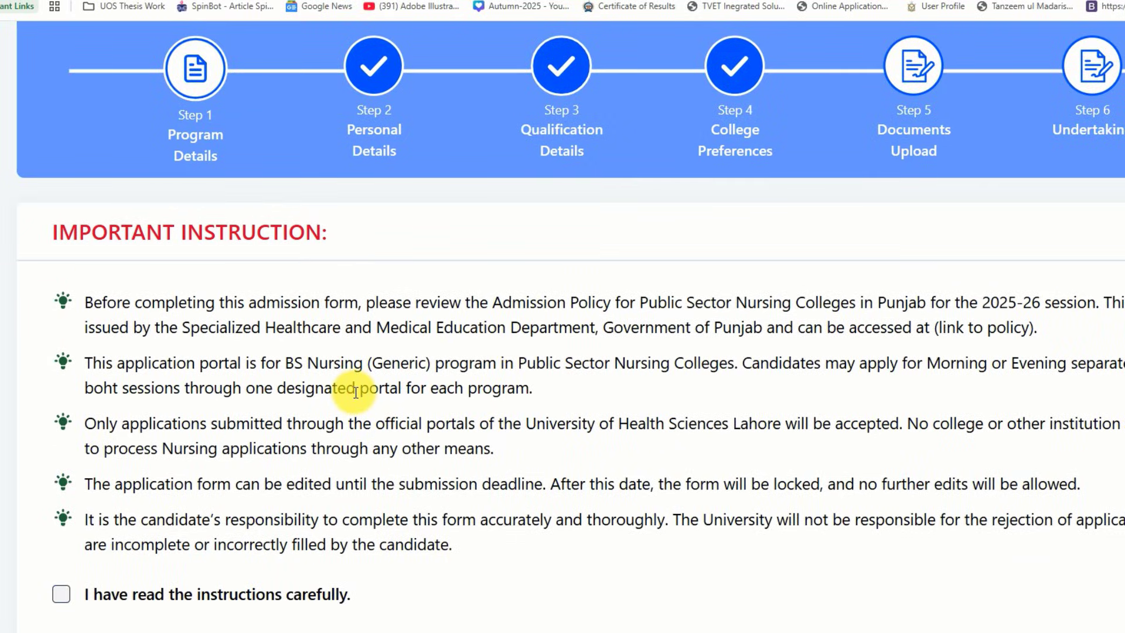
scroll(356, 392, down, 1)
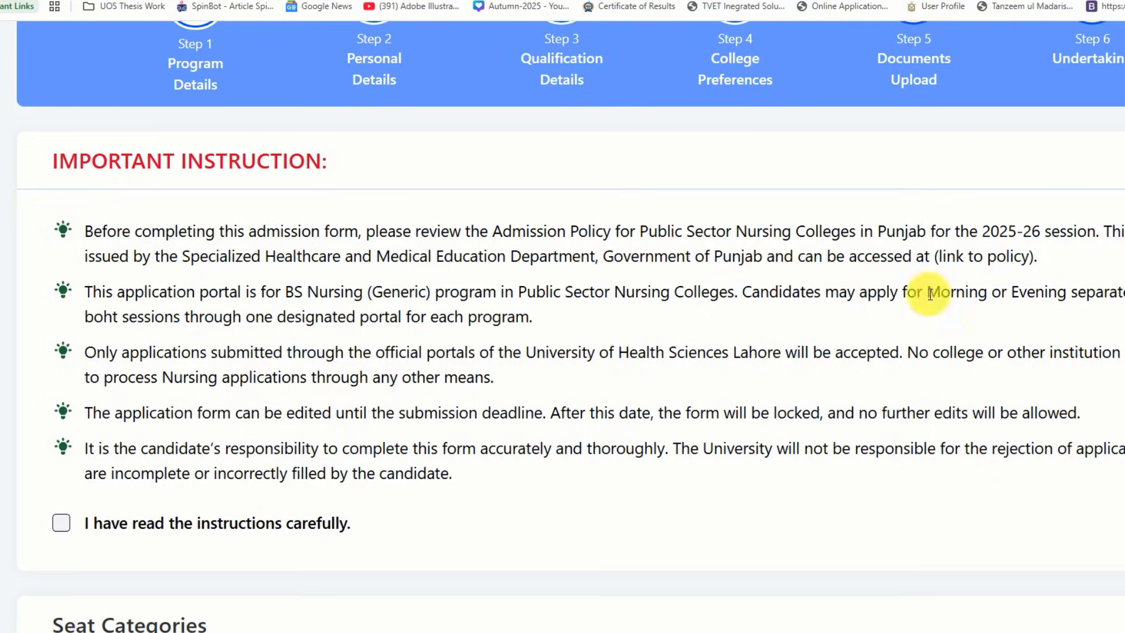
scroll(269, 456, down, 3)
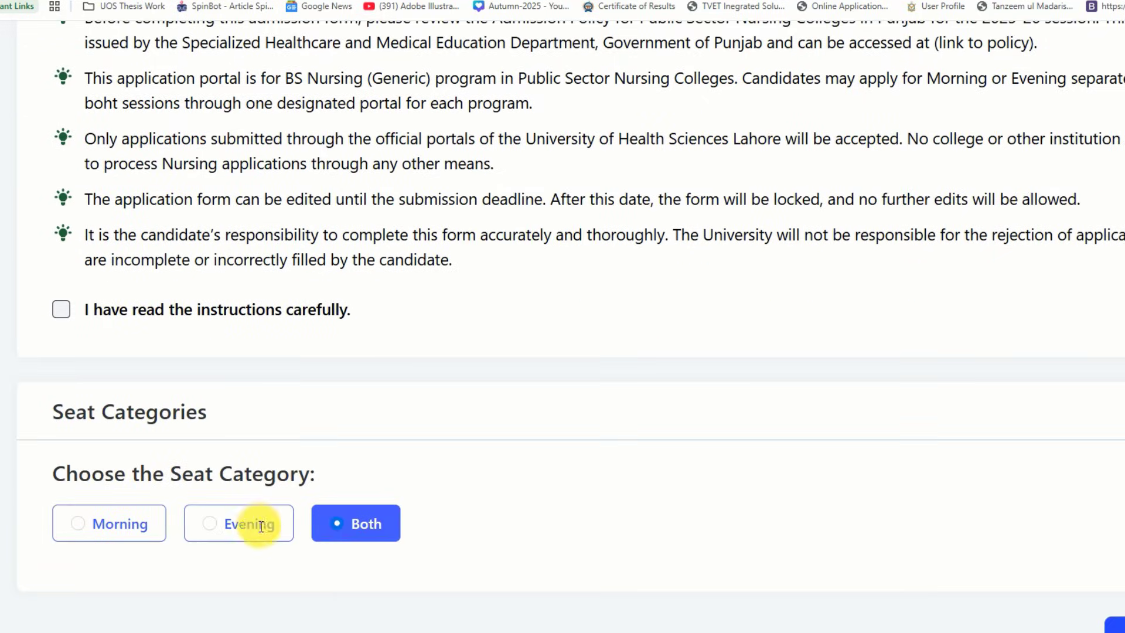
scroll(611, 364, up, 3)
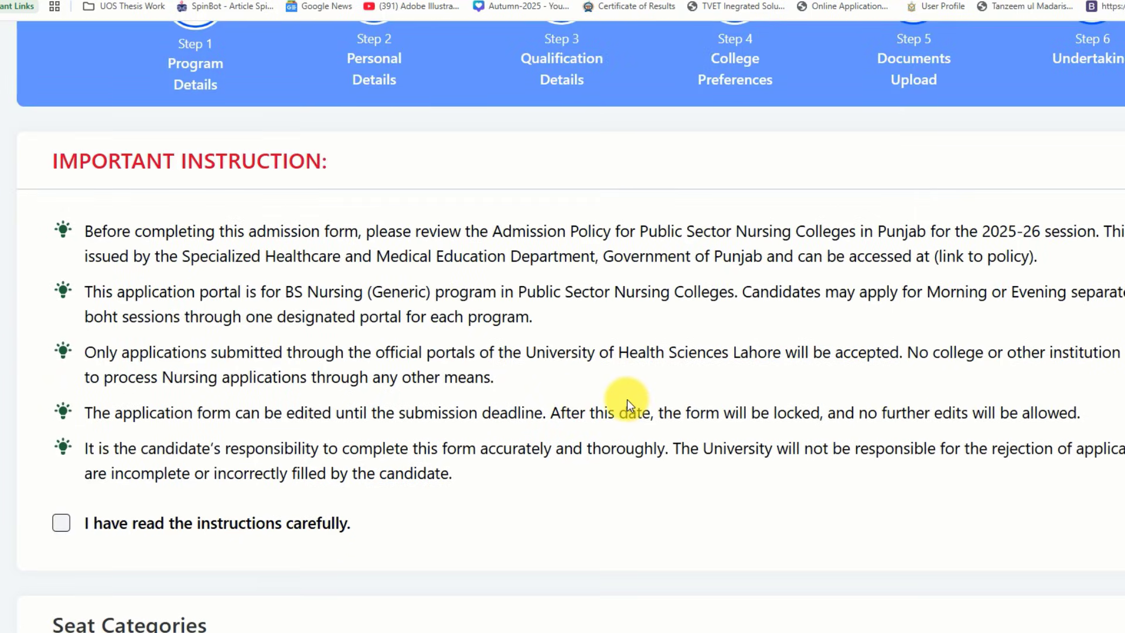
scroll(612, 397, down, 3)
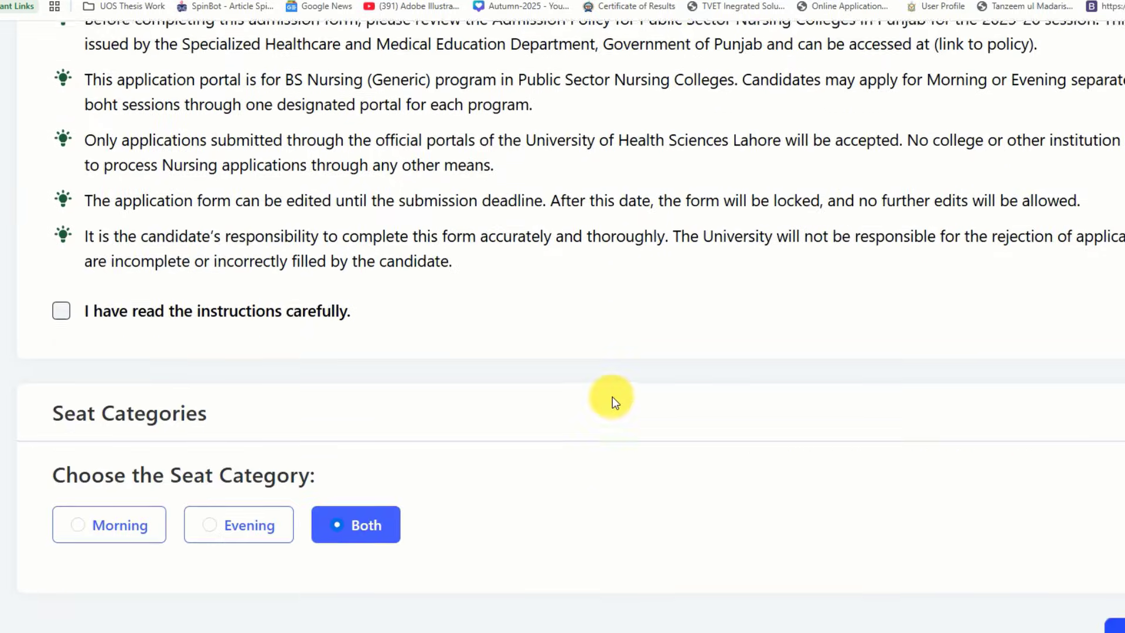
scroll(611, 396, up, 3)
Confirm that the instructions have been read, dismiss the page refresh prompt, and choose Both as the seat category
scroll(296, 326, down, 3)
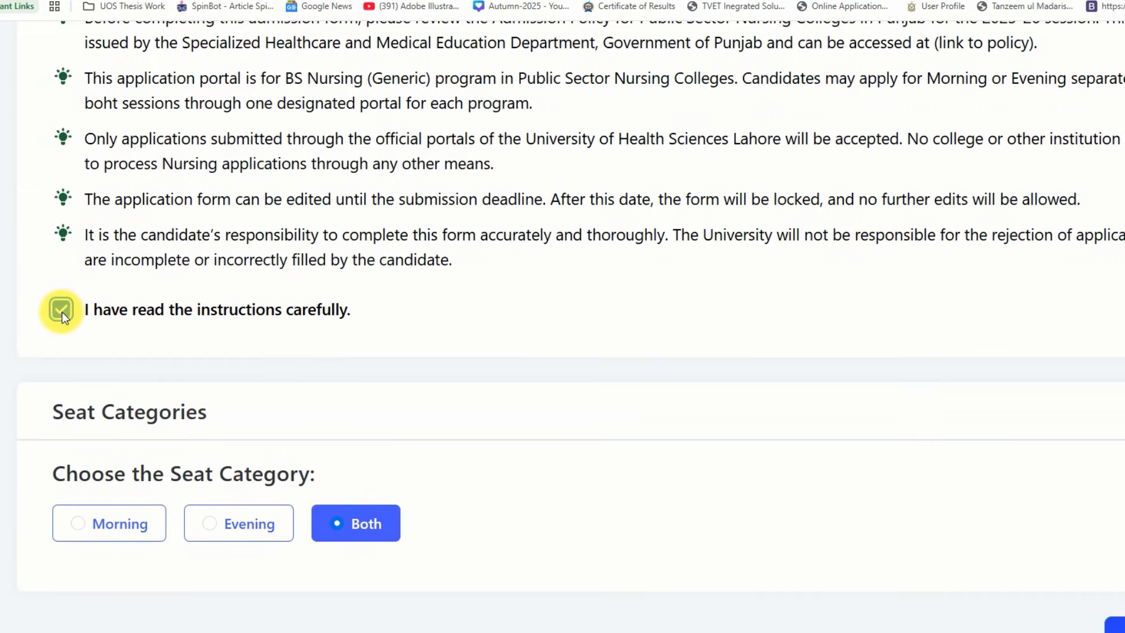
click(80, 526)
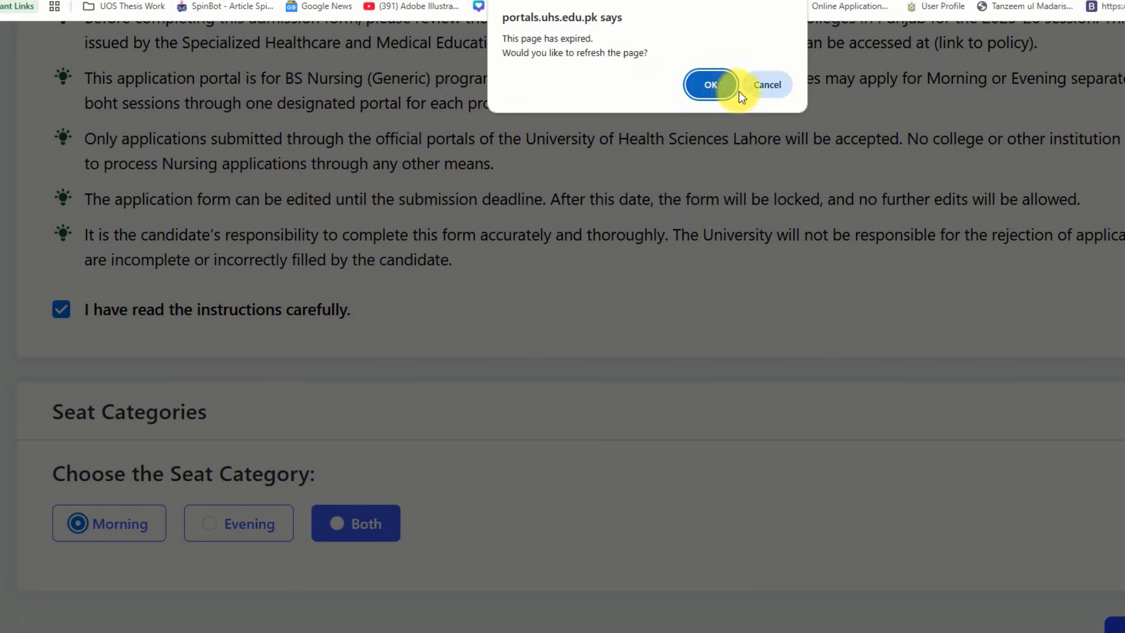
click(766, 84)
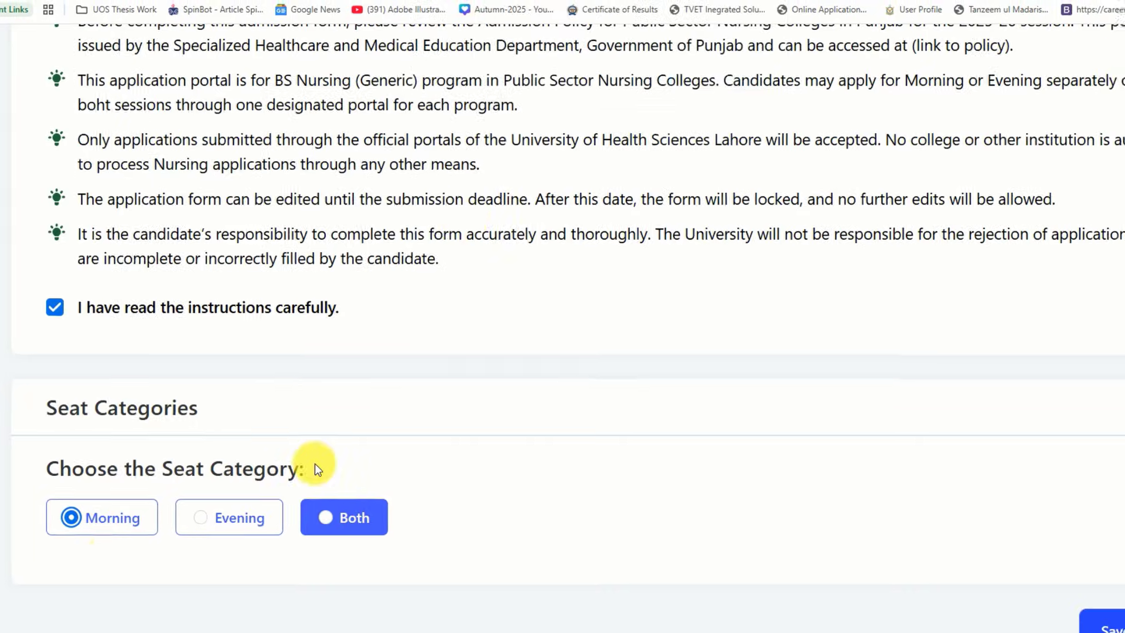
click(162, 493)
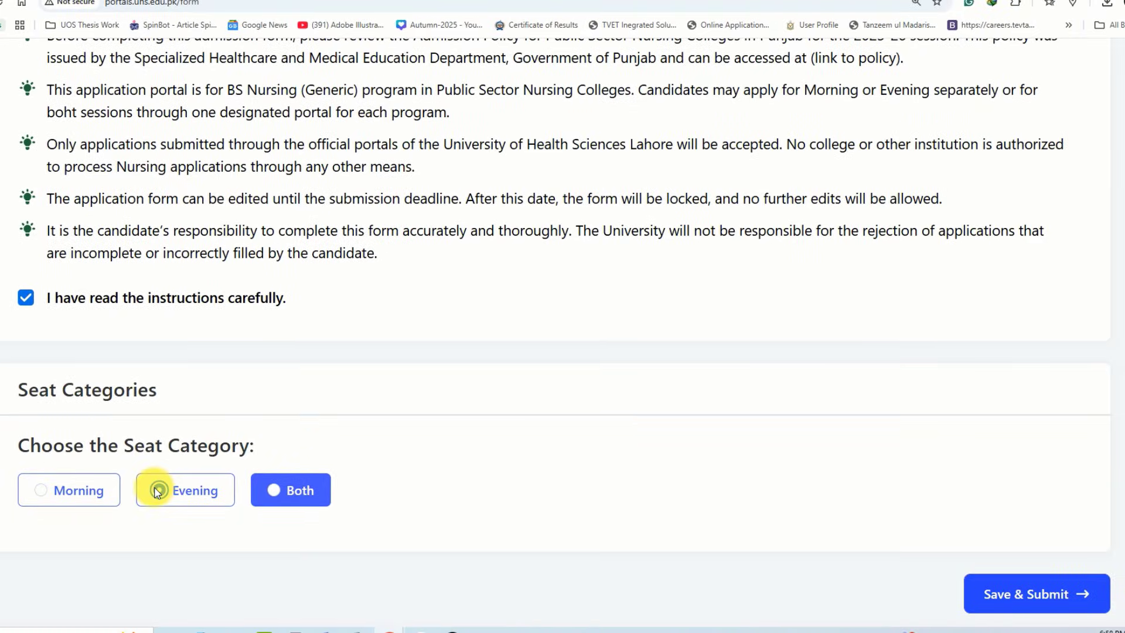
click(277, 492)
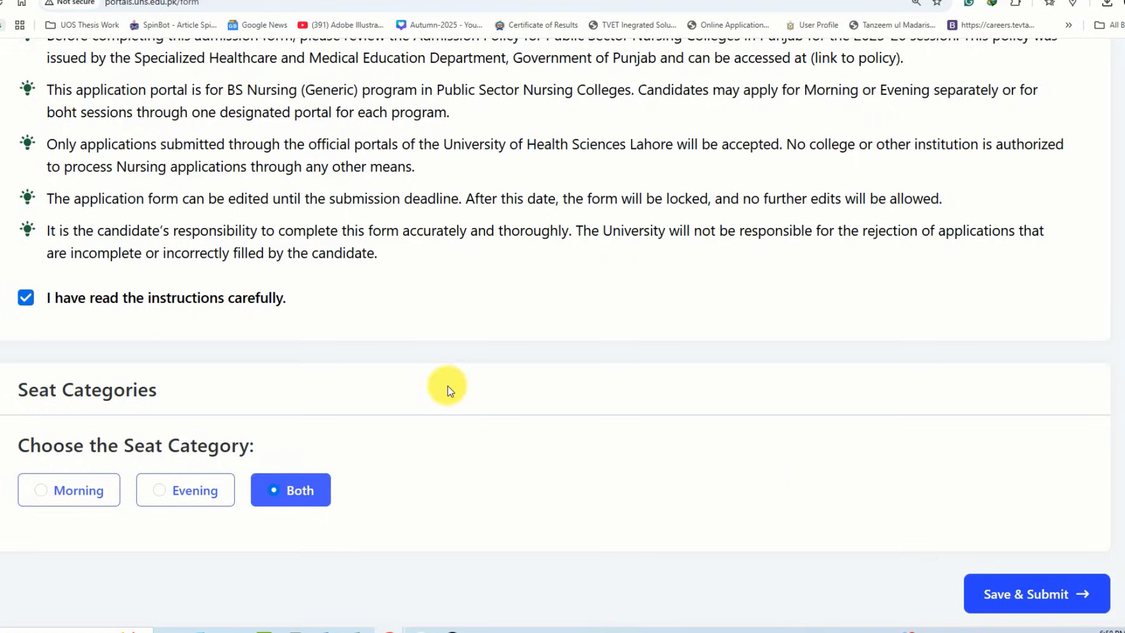
Replace the candidate's photo in the personal details with the file "WhatsApp Image 2025-12-18 at 16.33.06"
scroll(447, 386, up, 8)
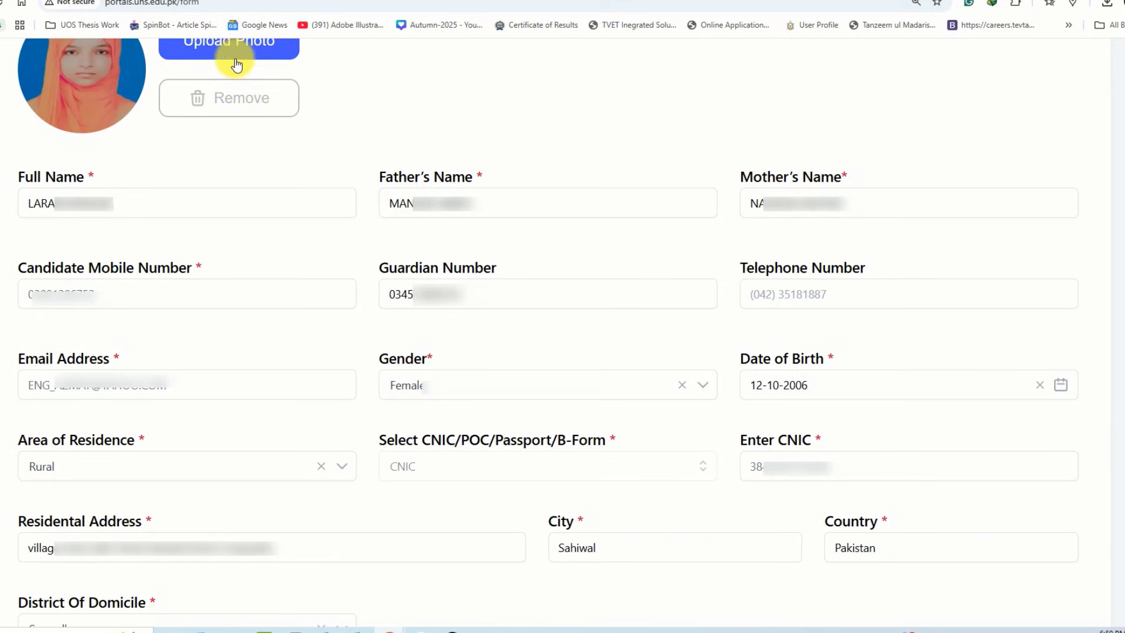
click(237, 98)
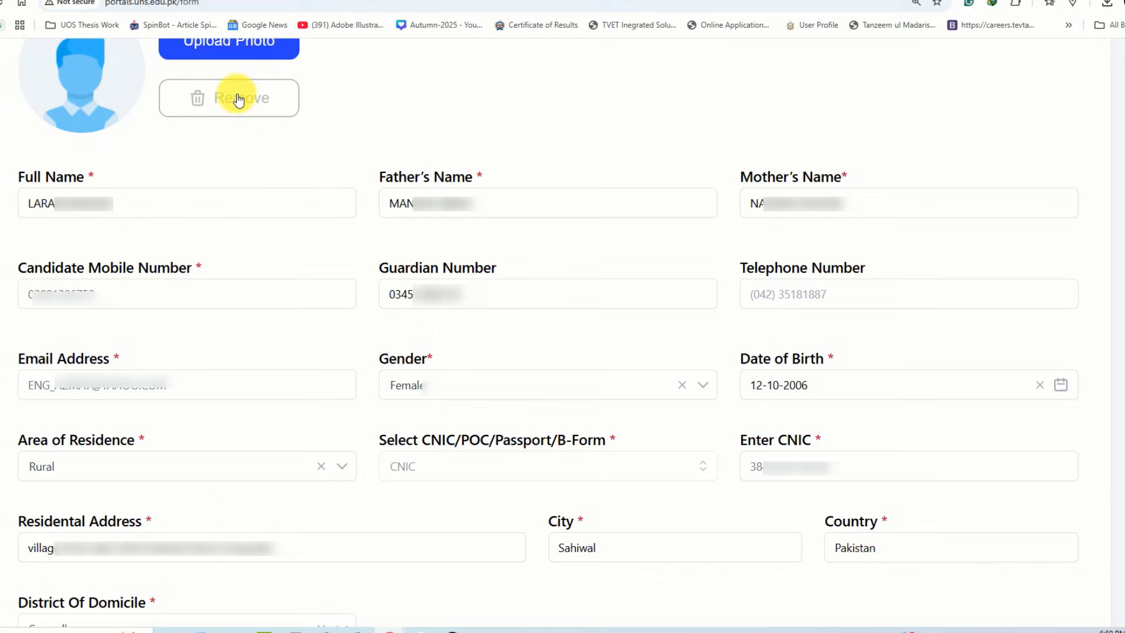
click(226, 53)
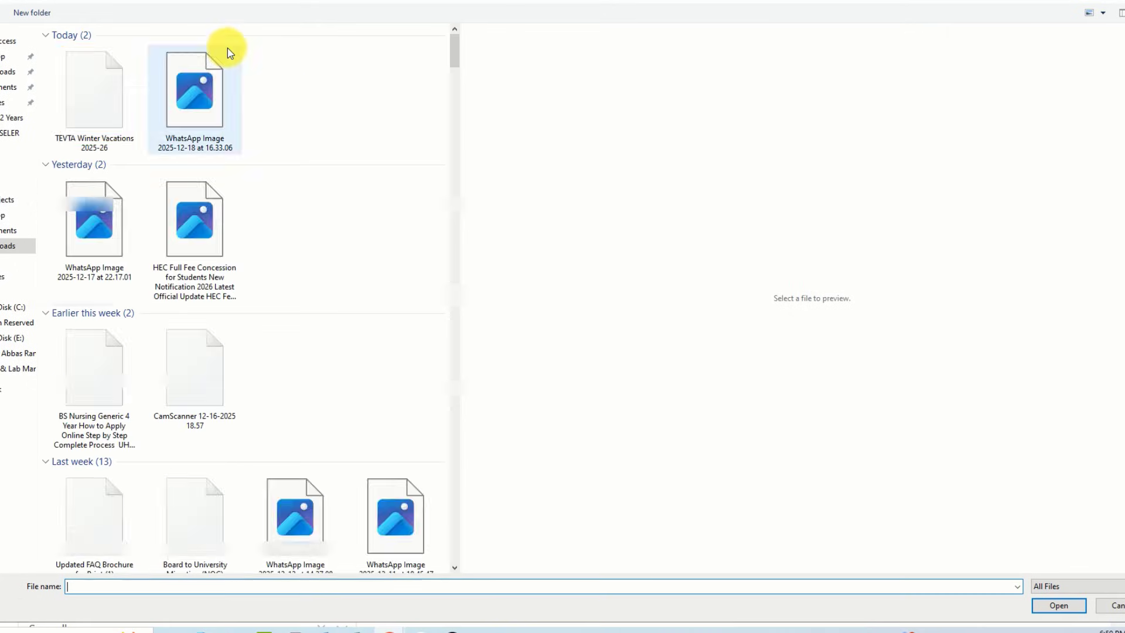
click(199, 101)
click(1056, 605)
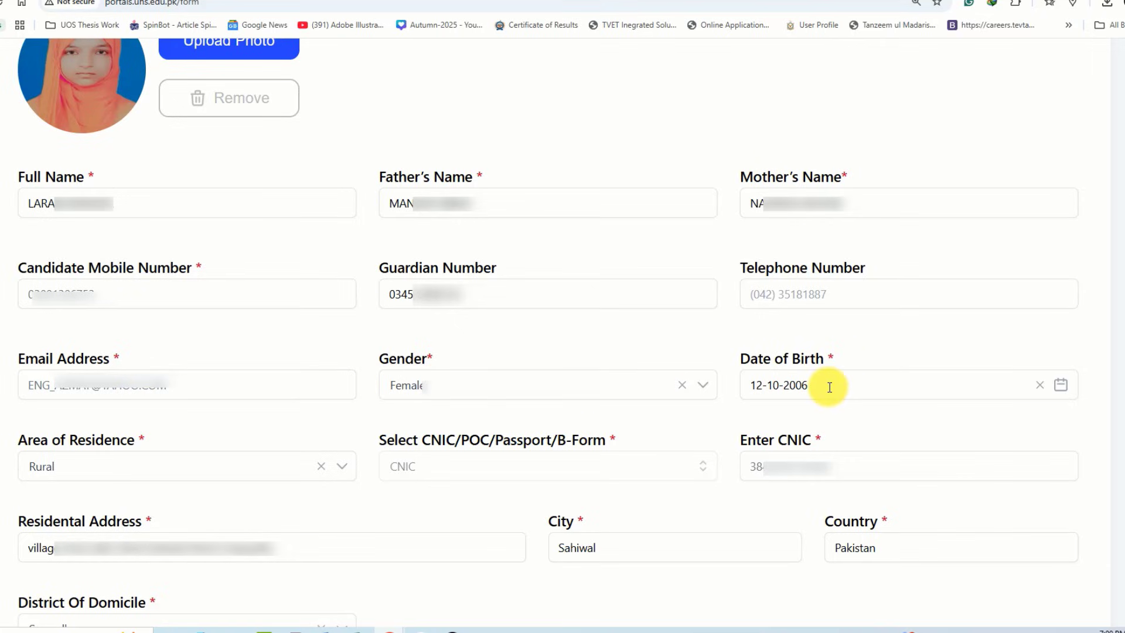
Switch the candidate's area of residence to Urban and back to Rural
click(82, 473)
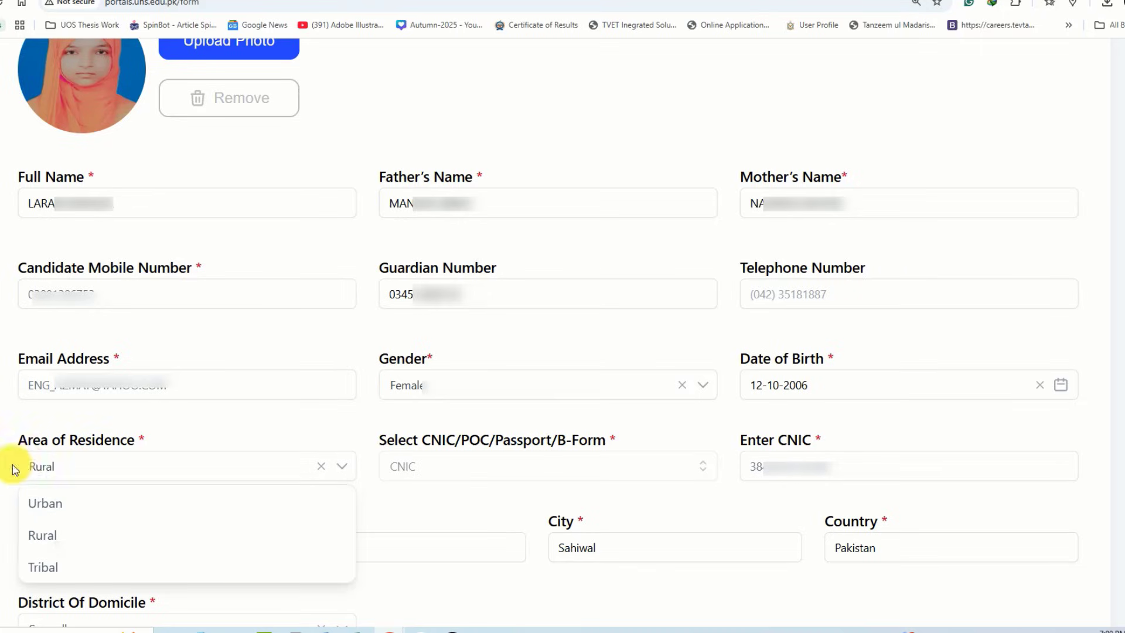
click(51, 471)
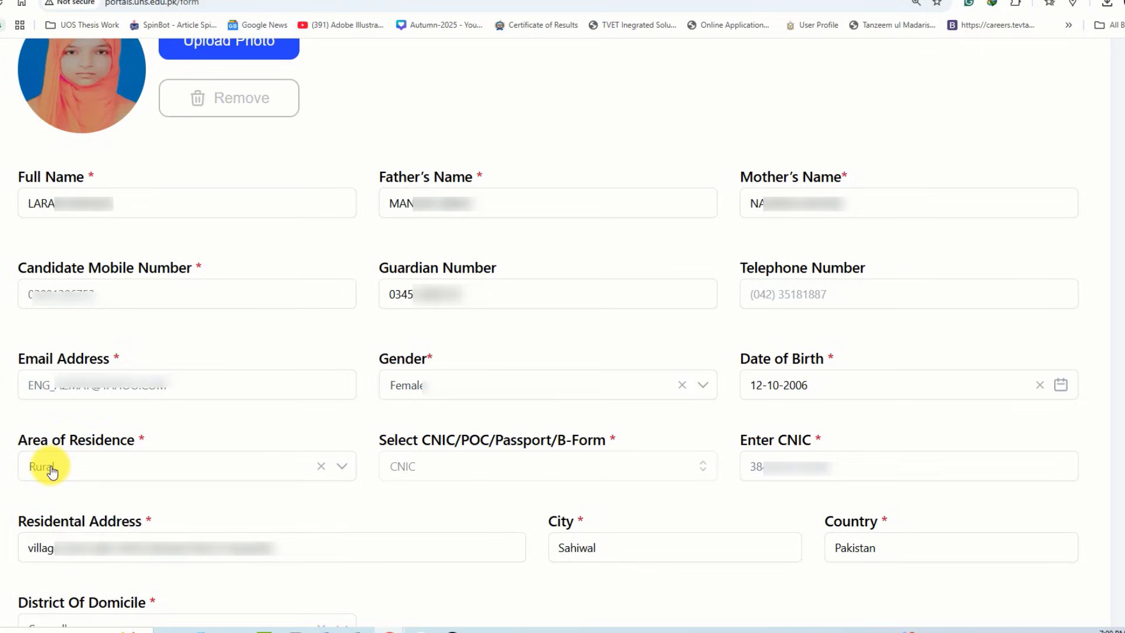
click(52, 470)
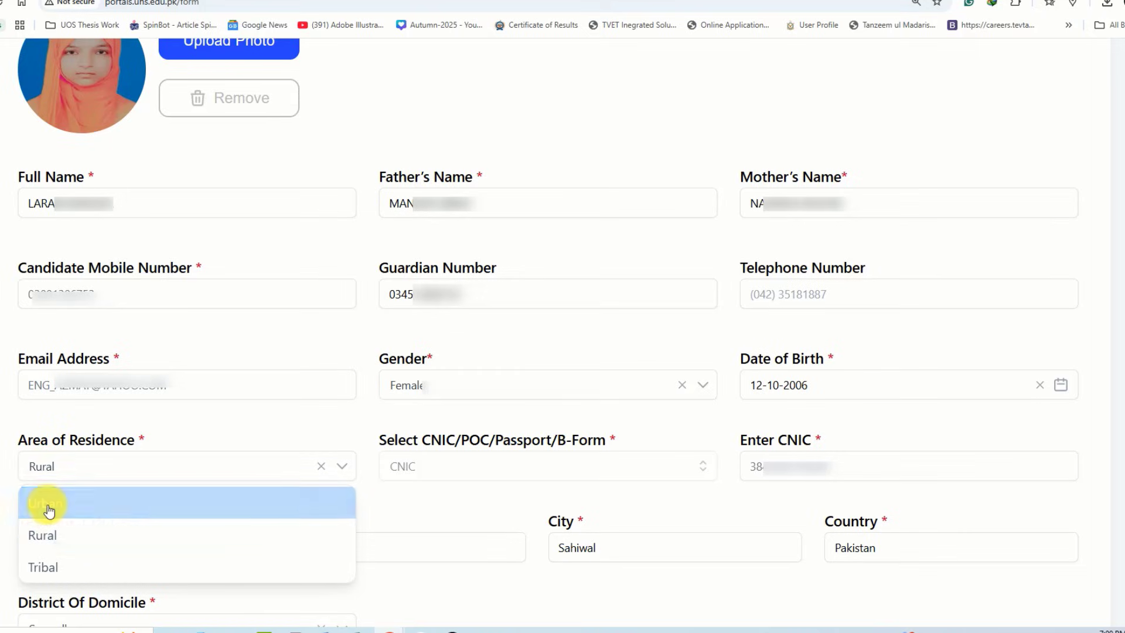
click(49, 509)
click(43, 469)
click(55, 533)
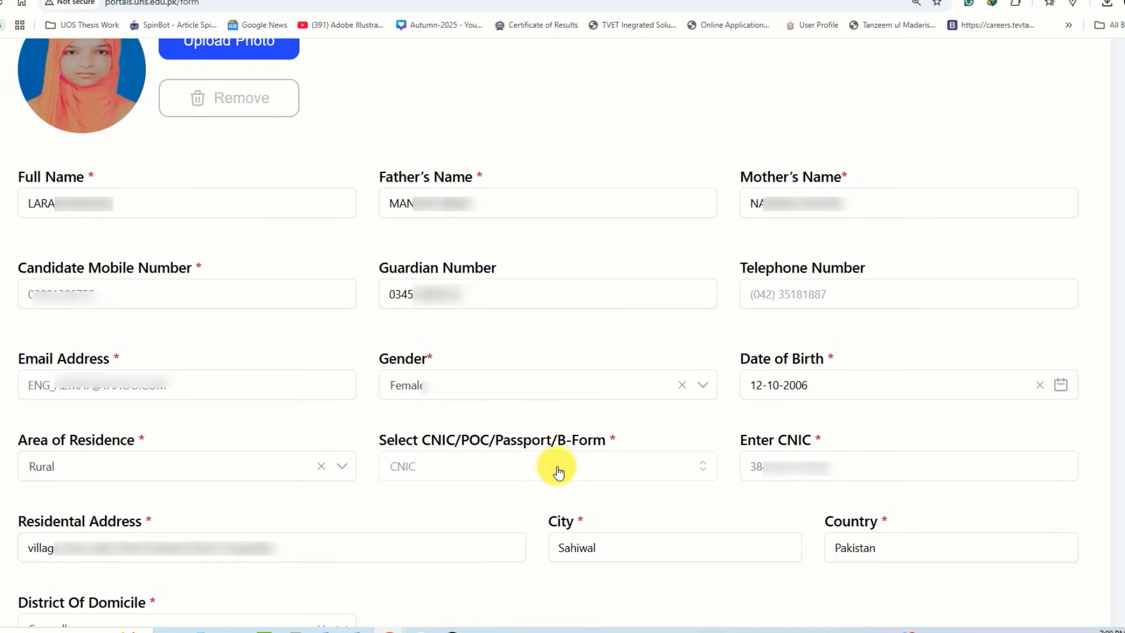
Save and submit the personal details to proceed to the qualification details
click(800, 471)
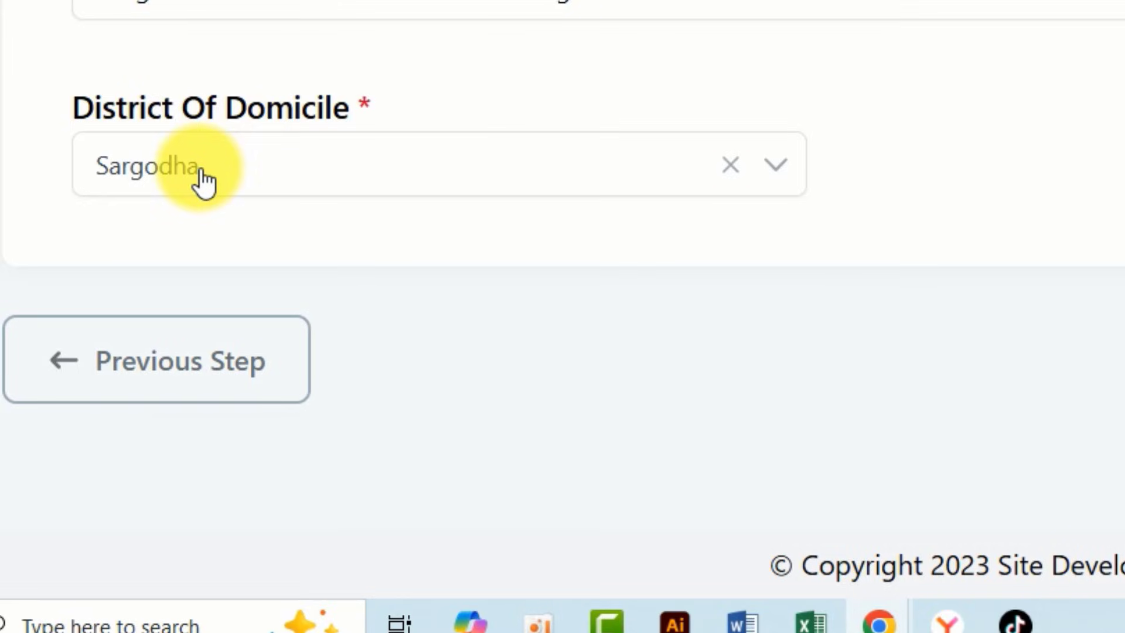
click(869, 347)
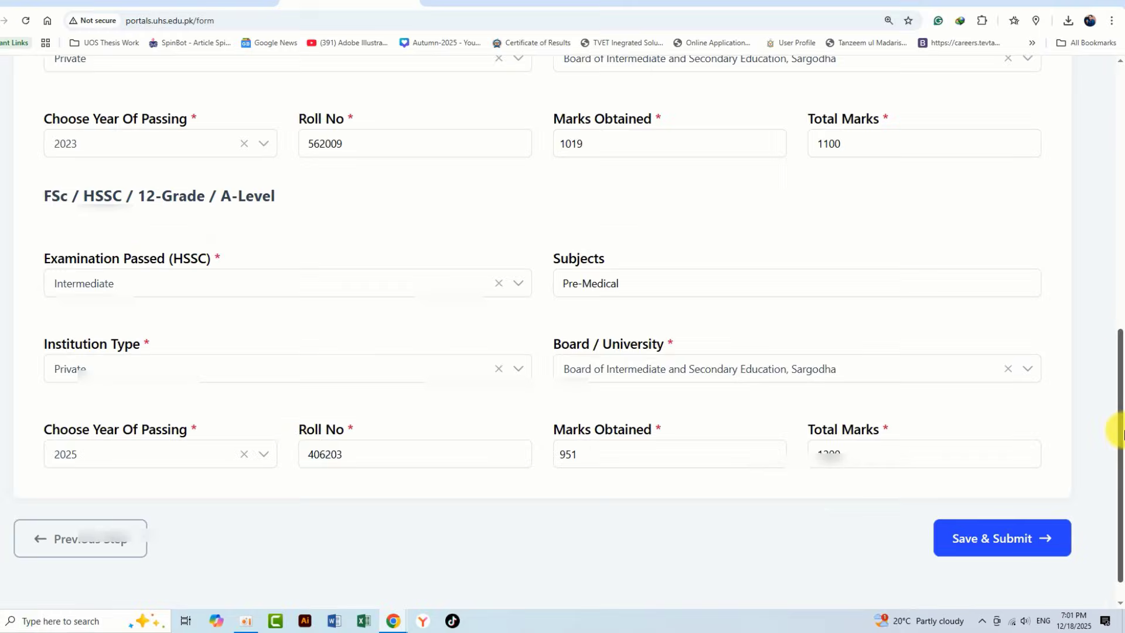
Review the Matric and FSc qualification entries and reselect Private as the HSSC institution type
drag(1120, 416, 1107, 322)
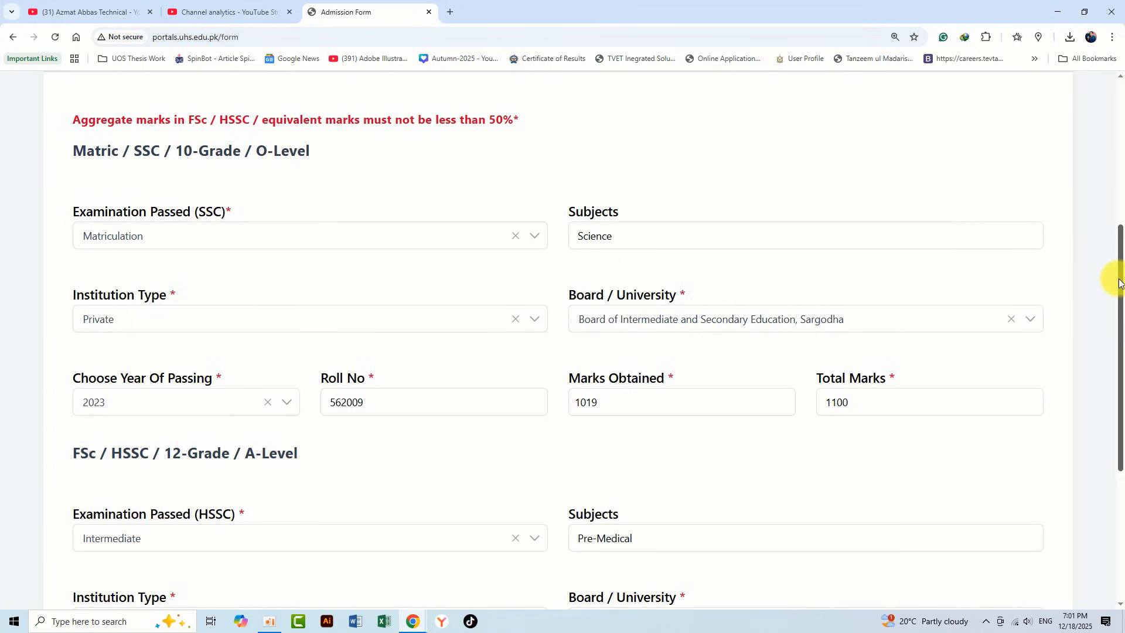
drag(1113, 279, 1119, 410)
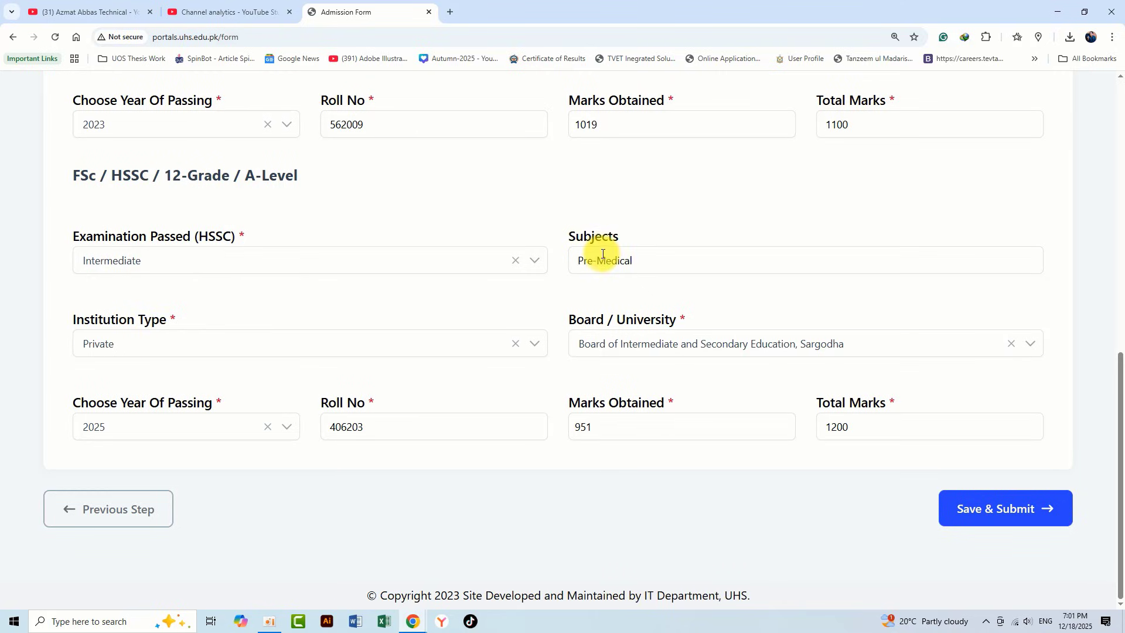
click(165, 345)
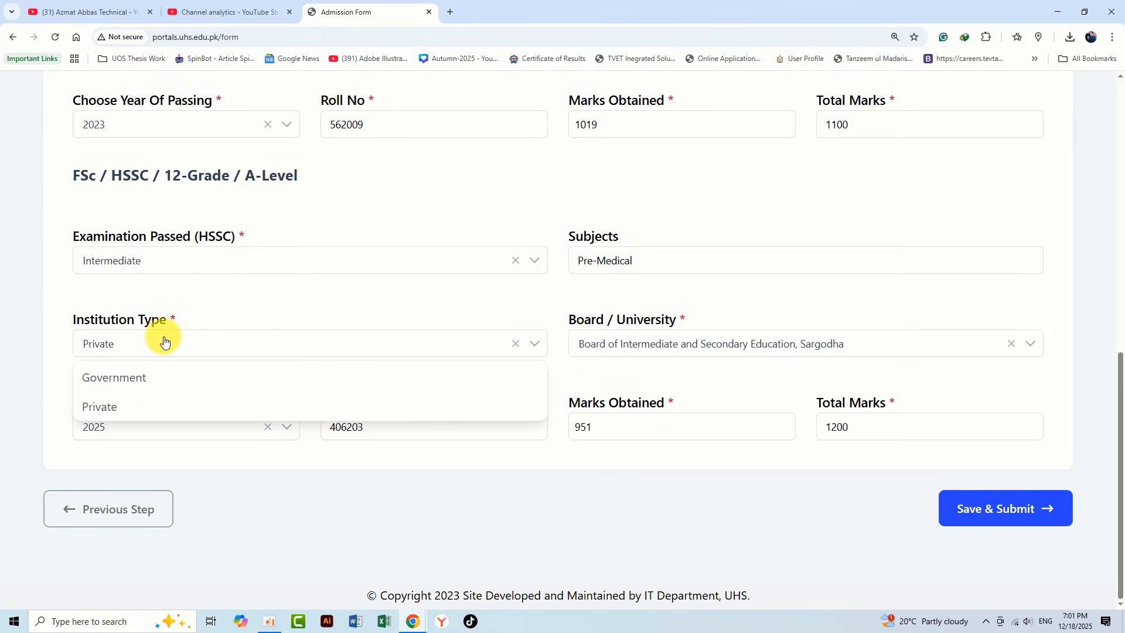
click(102, 406)
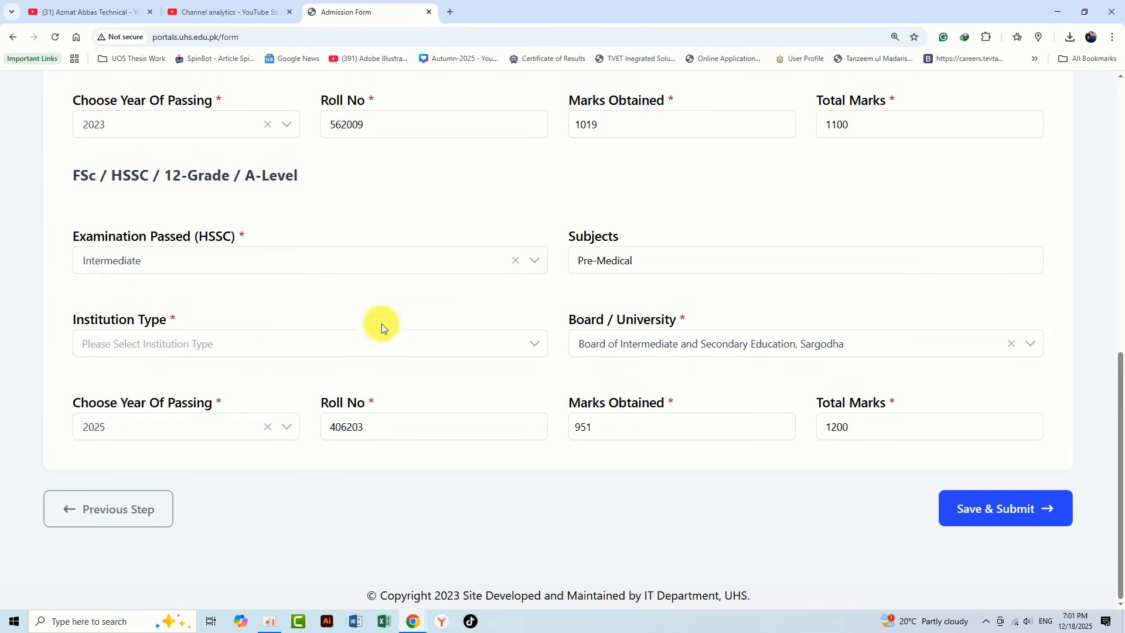
click(205, 349)
click(102, 404)
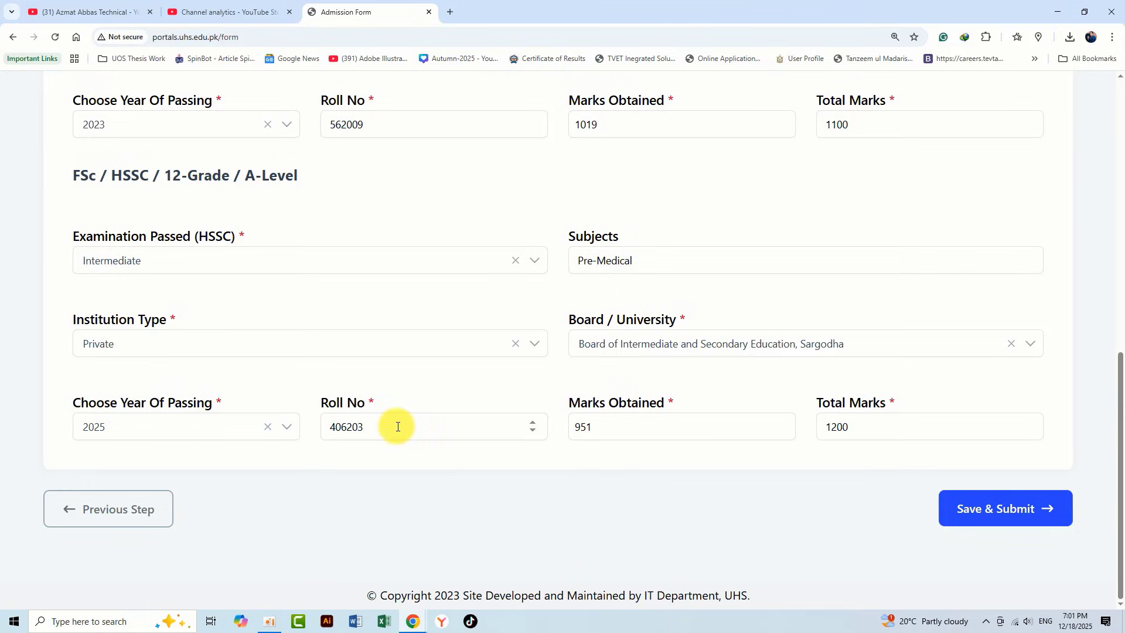
Save and submit the qualification details, and reset the morning and evening college preference lists
click(1003, 514)
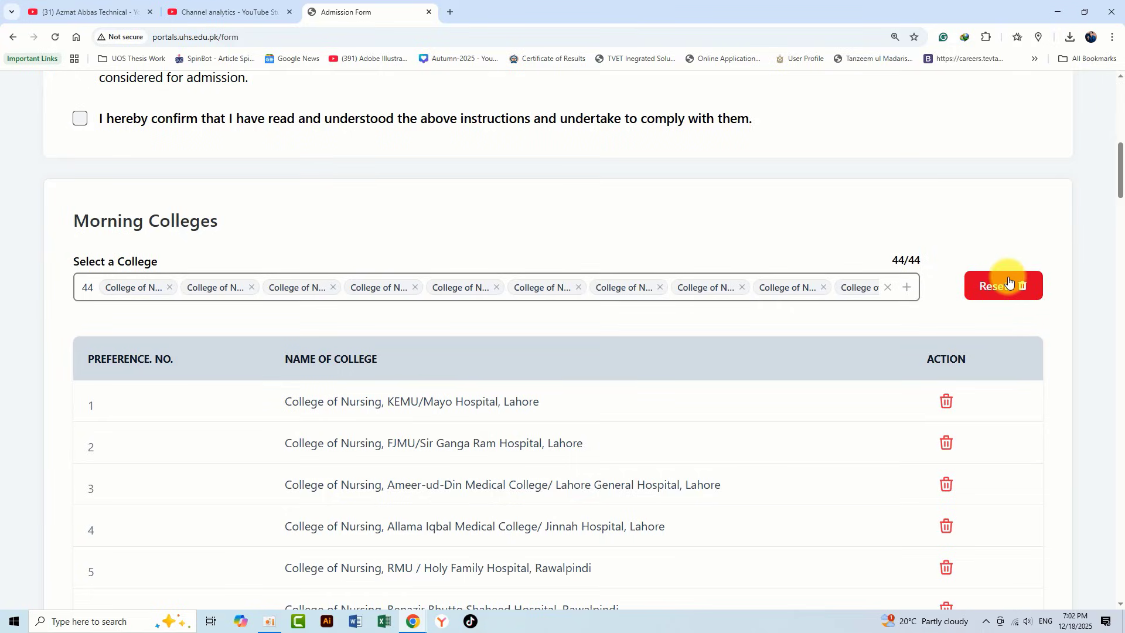
click(1026, 289)
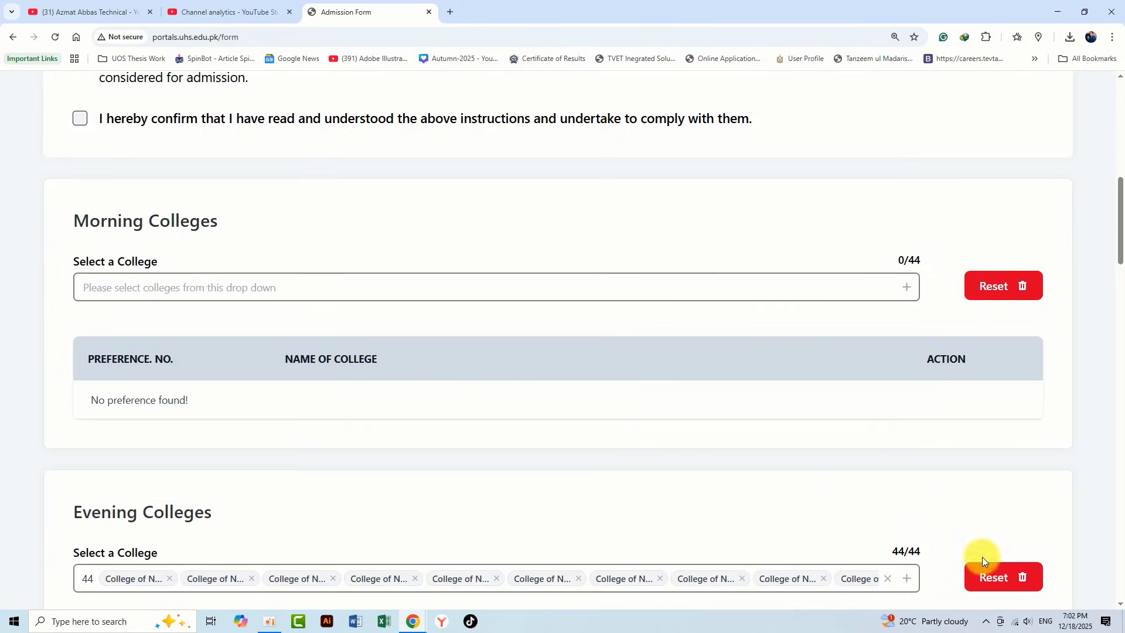
click(982, 563)
scroll(602, 373, down, 4)
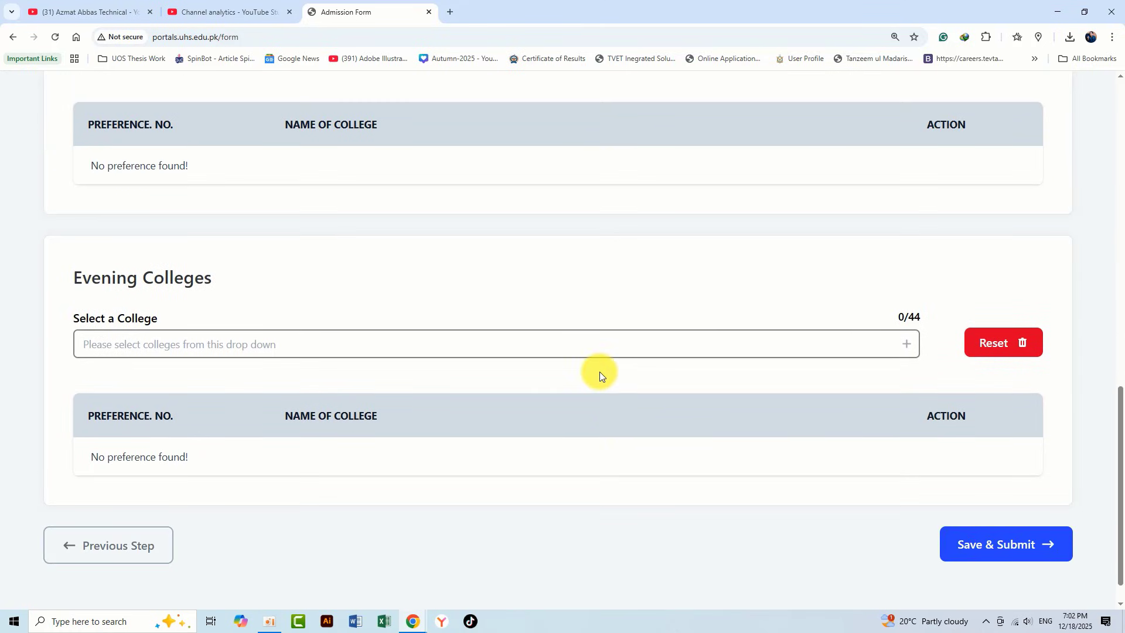
Read the important instructions on college preferences and confirm having read and understood them
scroll(700, 422, up, 5)
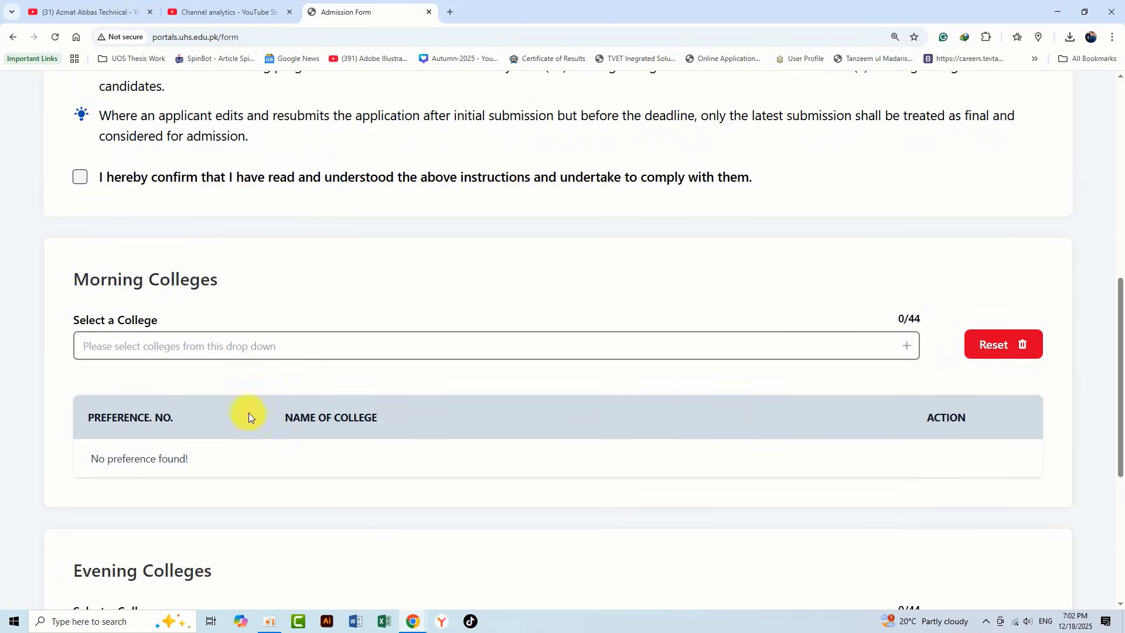
scroll(311, 258, up, 8)
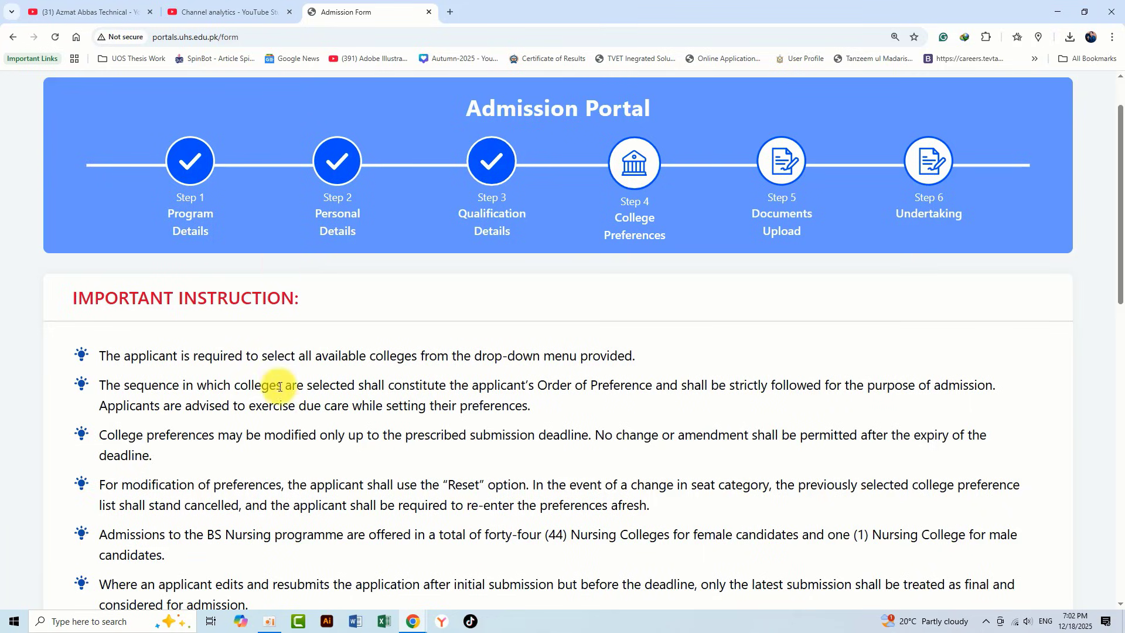
scroll(293, 363, down, 3)
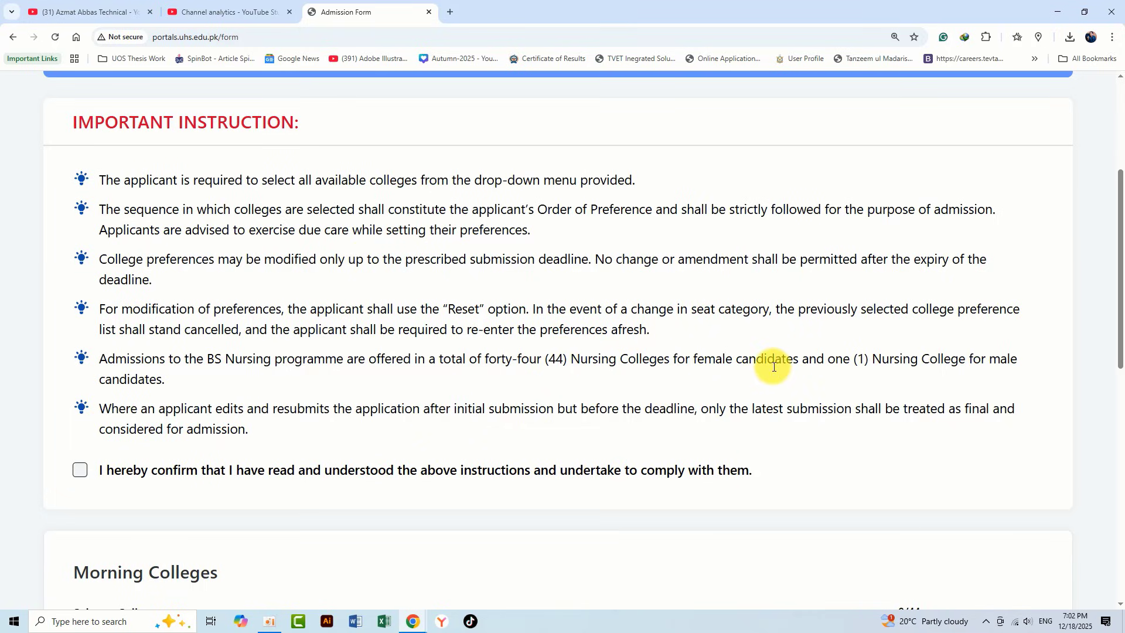
scroll(773, 366, down, 1)
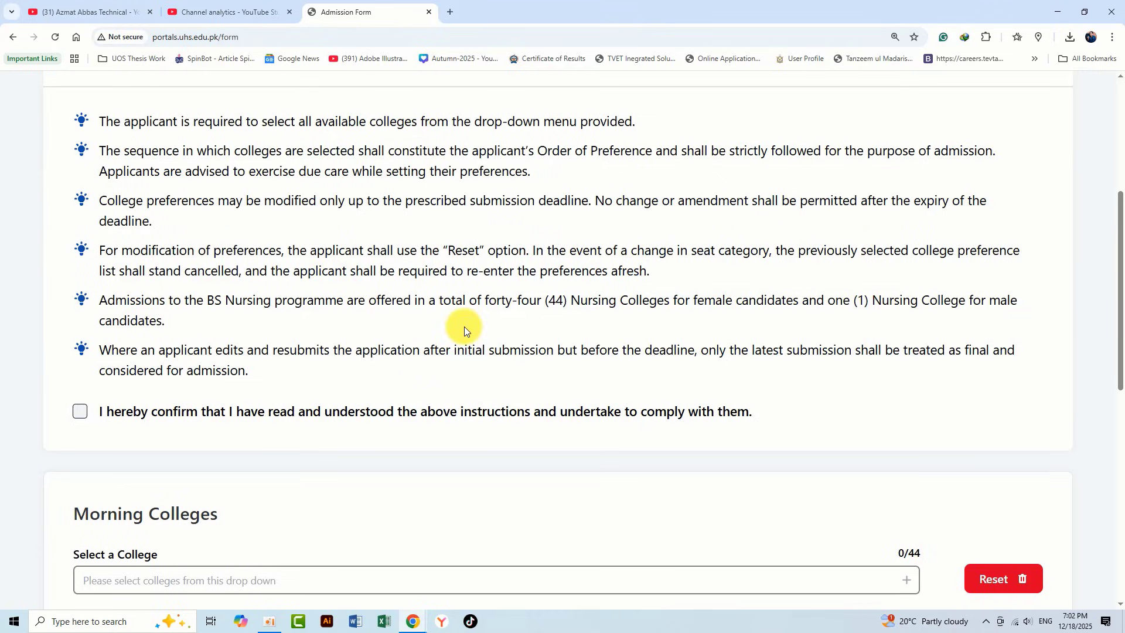
scroll(464, 326, down, 3)
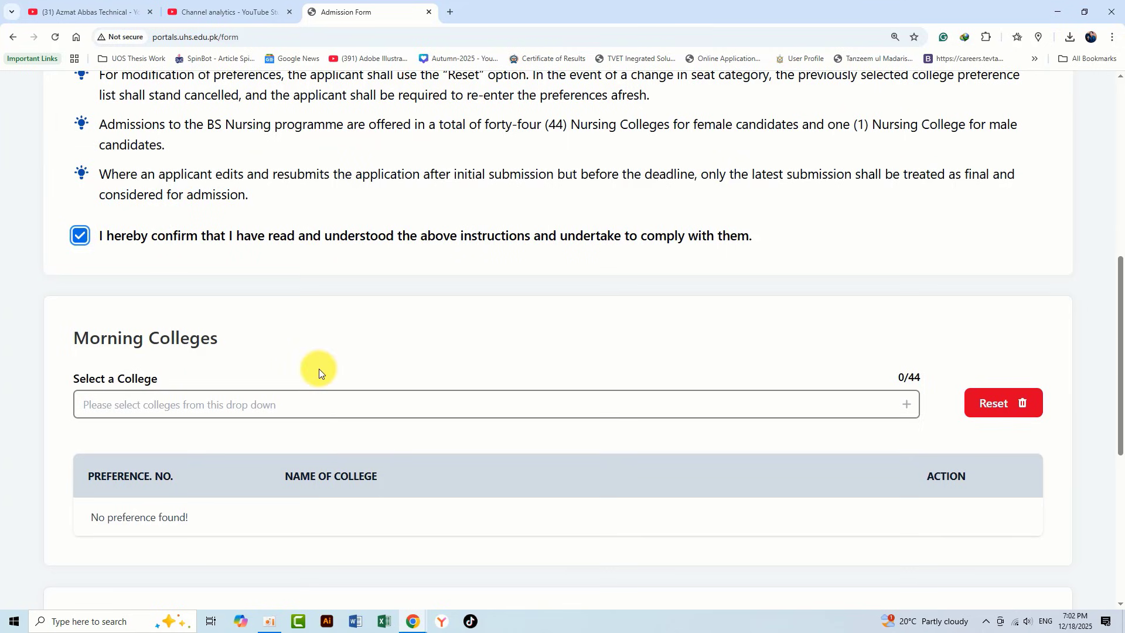
Select the first six morning colleges in listed order, from KEMU/Mayo Hospital, Lahore through Benazir Bhutto Shaheed Hospital, Rawalpindi
click(230, 403)
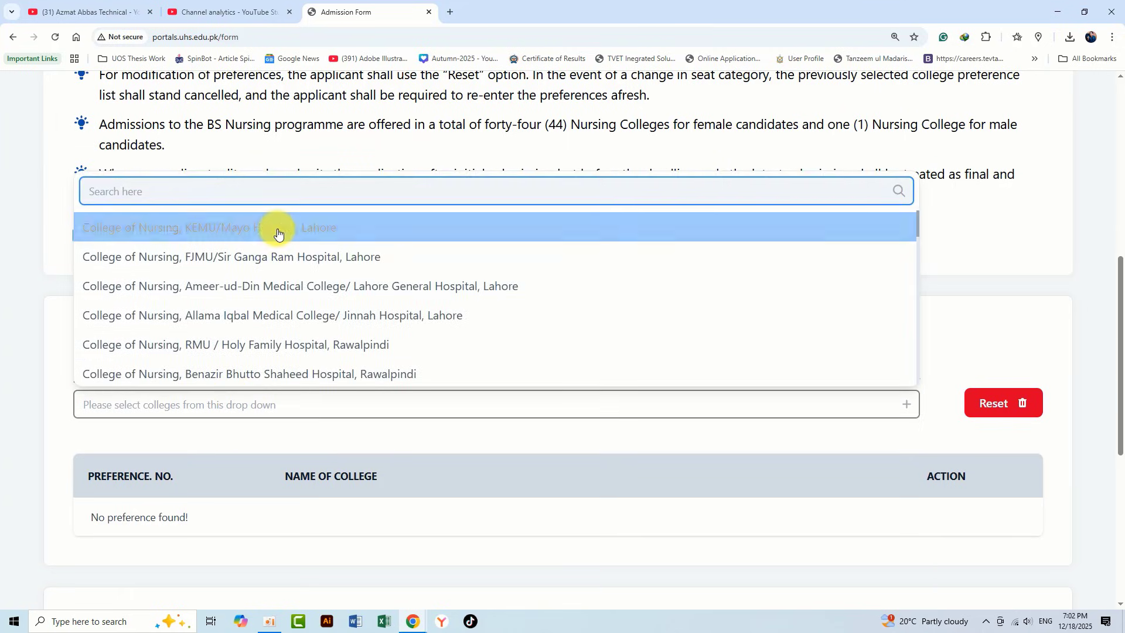
click(278, 230)
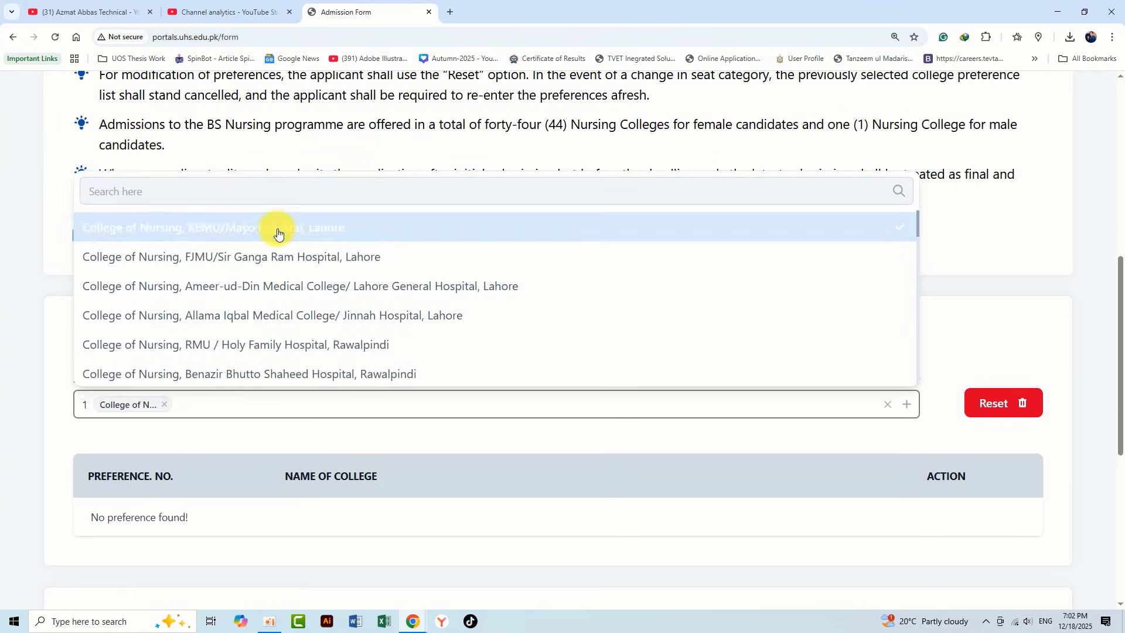
click(276, 256)
click(278, 287)
click(279, 316)
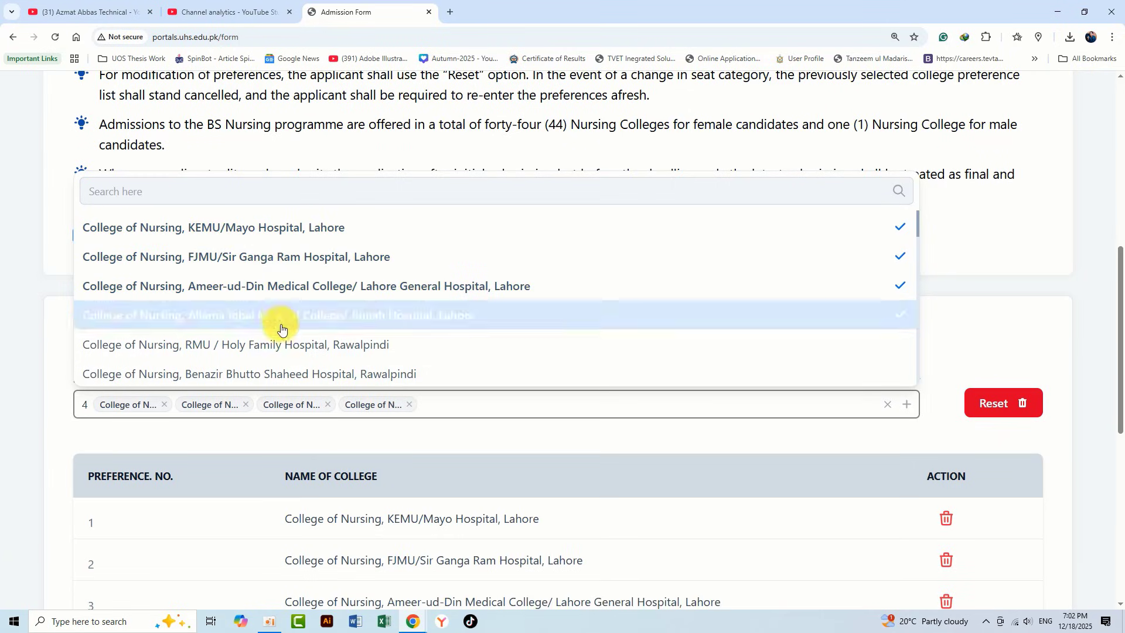
click(280, 345)
click(280, 375)
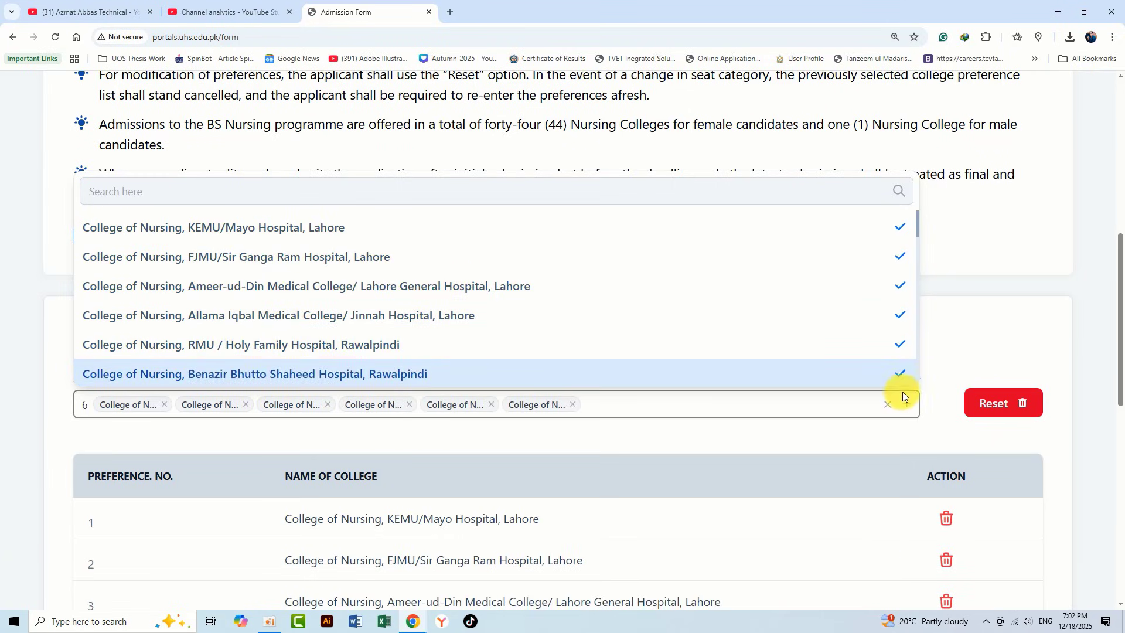
Add the six morning colleges from Allied Hospital, Faisalabad through Allama Iqbal Memorial Teaching Hospital, Sialkot in listed order
scroll(395, 272, down, 2)
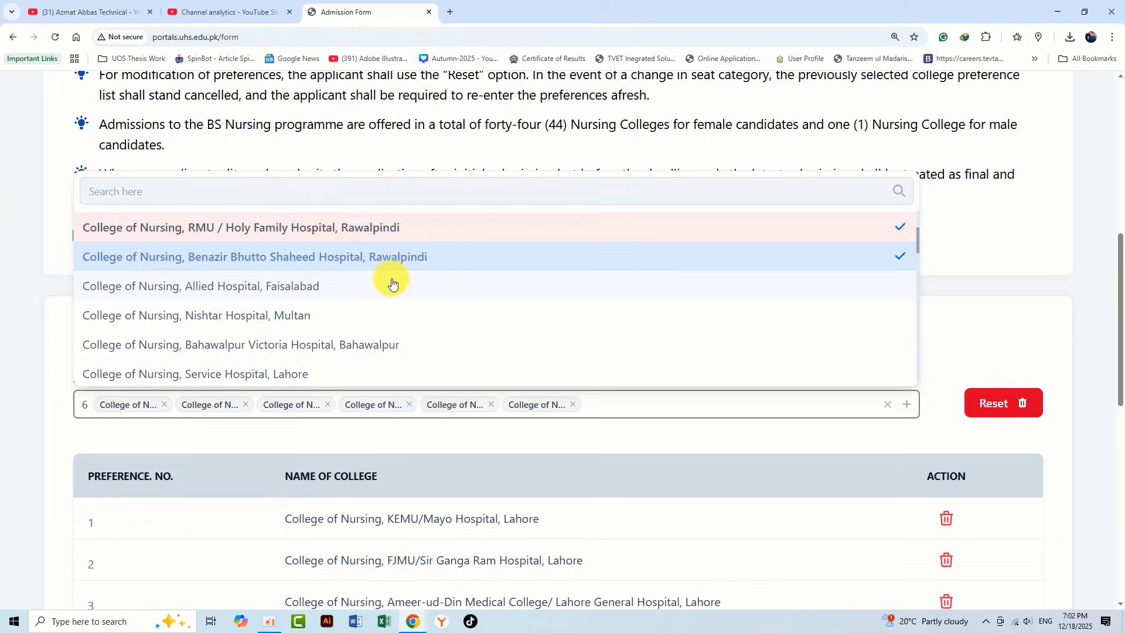
click(297, 286)
click(285, 316)
click(289, 345)
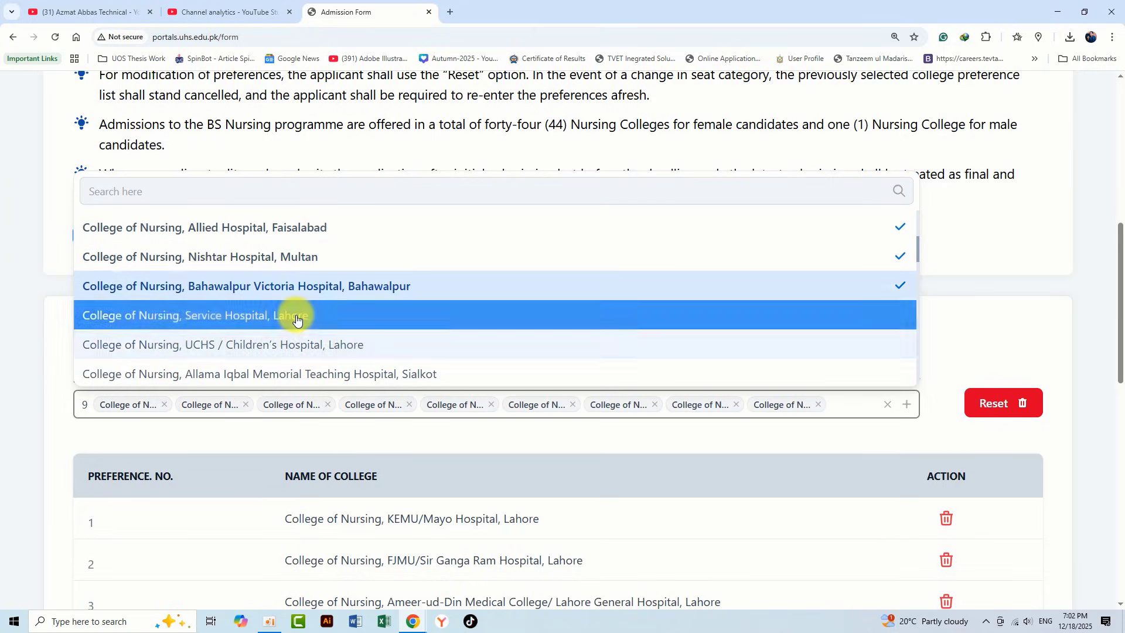
click(297, 316)
click(301, 346)
click(369, 374)
Add the morning colleges at DHQ Hospital Dera Ghazi Kahn, DHQ Hospital Muzaffargarh, Sheikh Zayed Hospital Rahim Yar Khan and DHQ Hospital Attock
scroll(426, 315, down, 2)
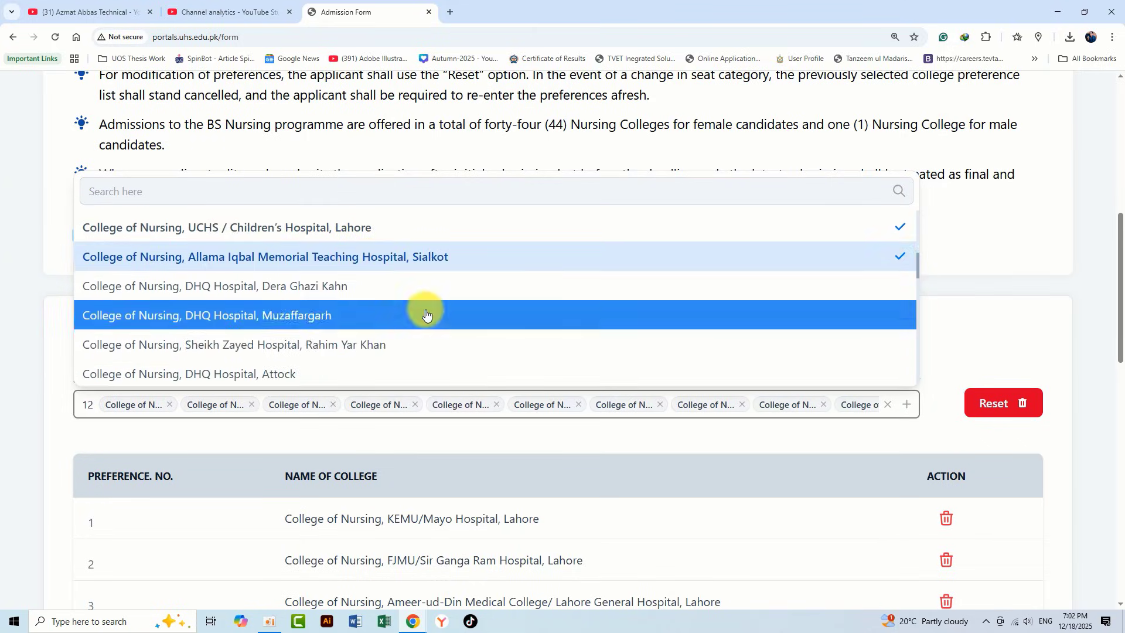
click(313, 284)
click(297, 318)
click(292, 346)
click(276, 371)
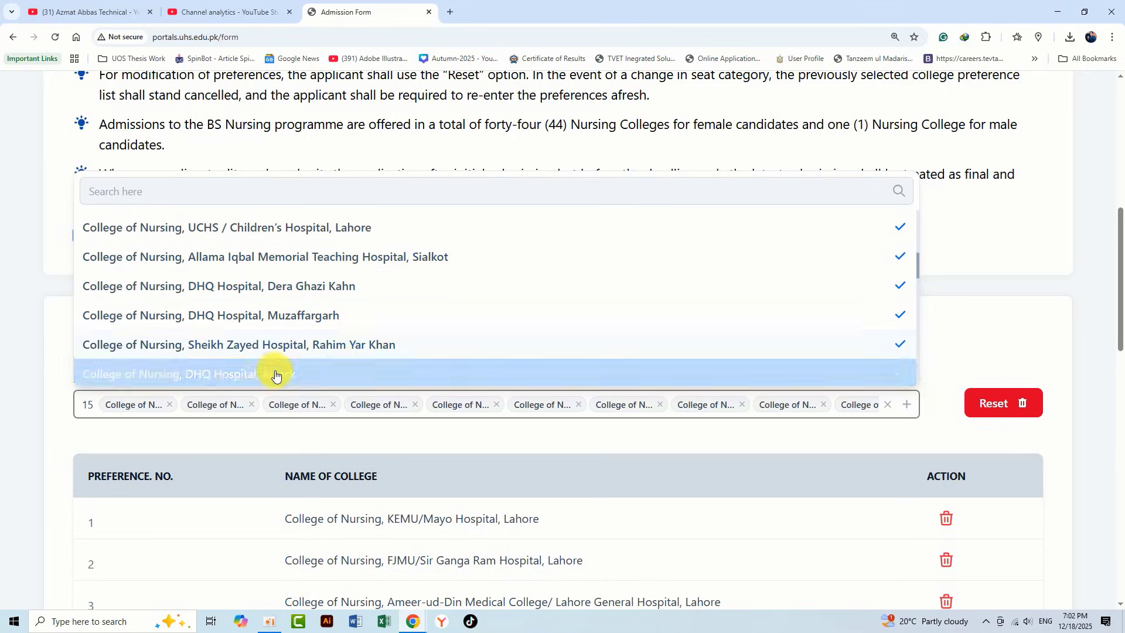
Add the six morning colleges from DHQ Hospital, Bahawalnagar through DHQ Hospital, Gujranwala in listed order
scroll(421, 289, down, 3)
click(276, 251)
click(280, 257)
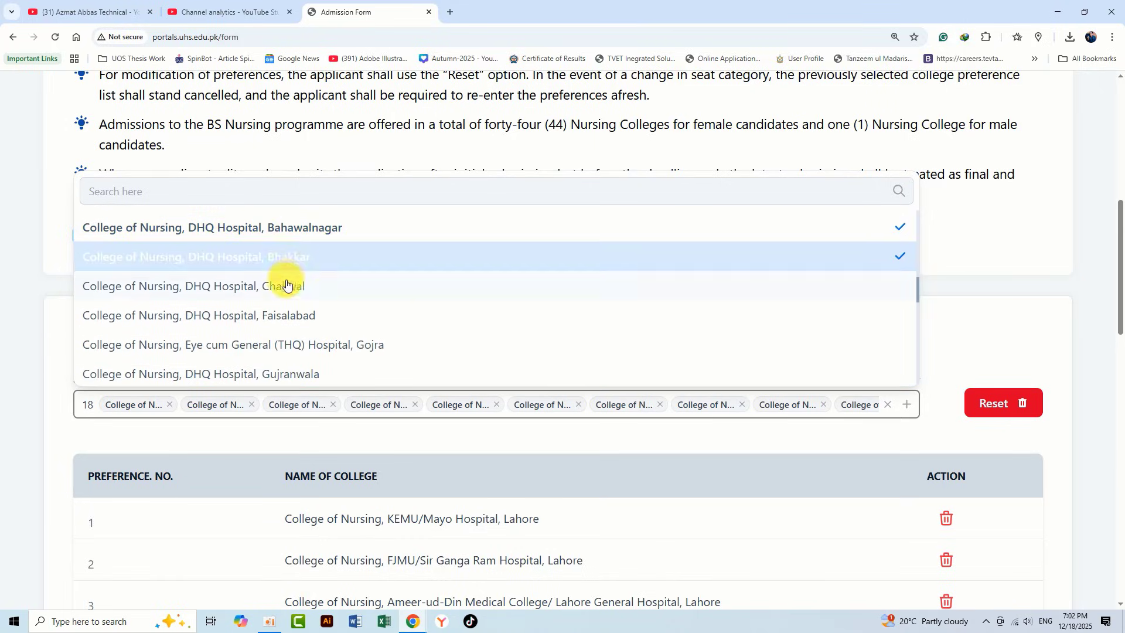
click(284, 286)
click(290, 315)
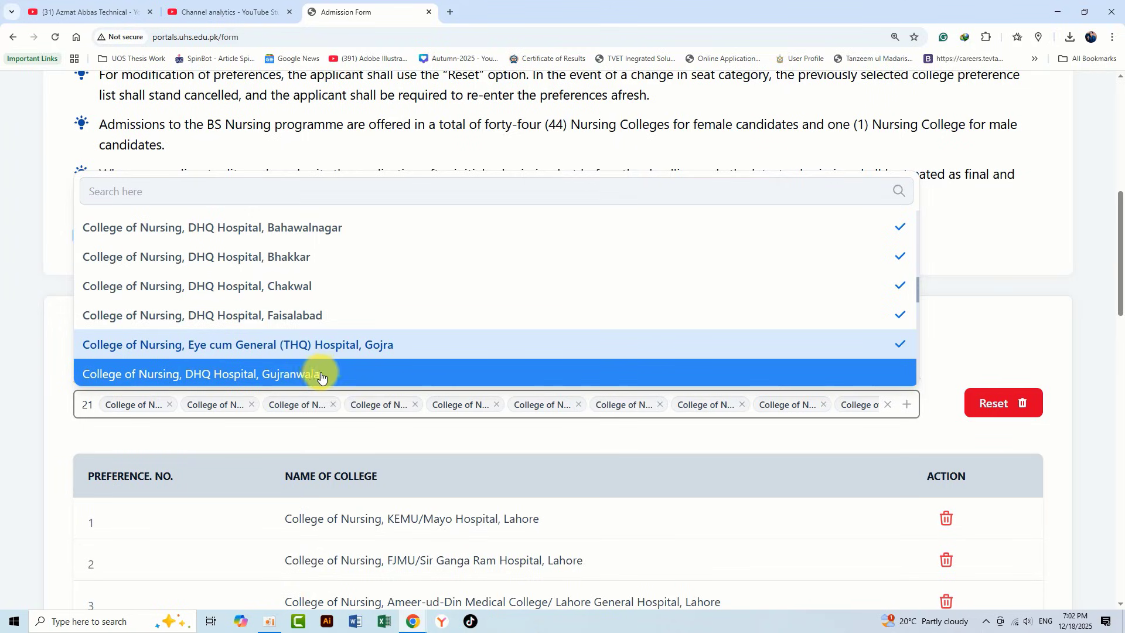
click(321, 376)
Add the morning colleges at Aziz Bhatti Shaheed Teaching Hospital, Gujrat and the DHQ Hospitals in Hafizabad and Jhelum
scroll(409, 271, down, 2)
click(301, 284)
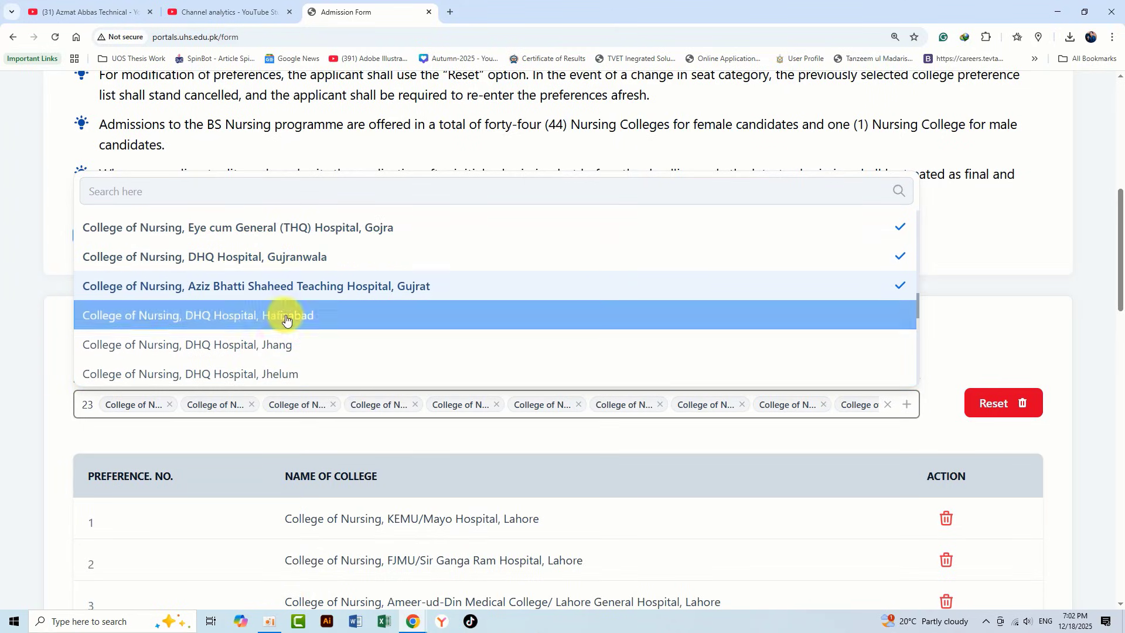
click(286, 318)
click(275, 352)
Add the DHQ Hospital colleges in Kasur, Khanewal, Khushab, Layyah, Lodhran and Mandi Bahaudin to the morning preferences
scroll(351, 287, down, 3)
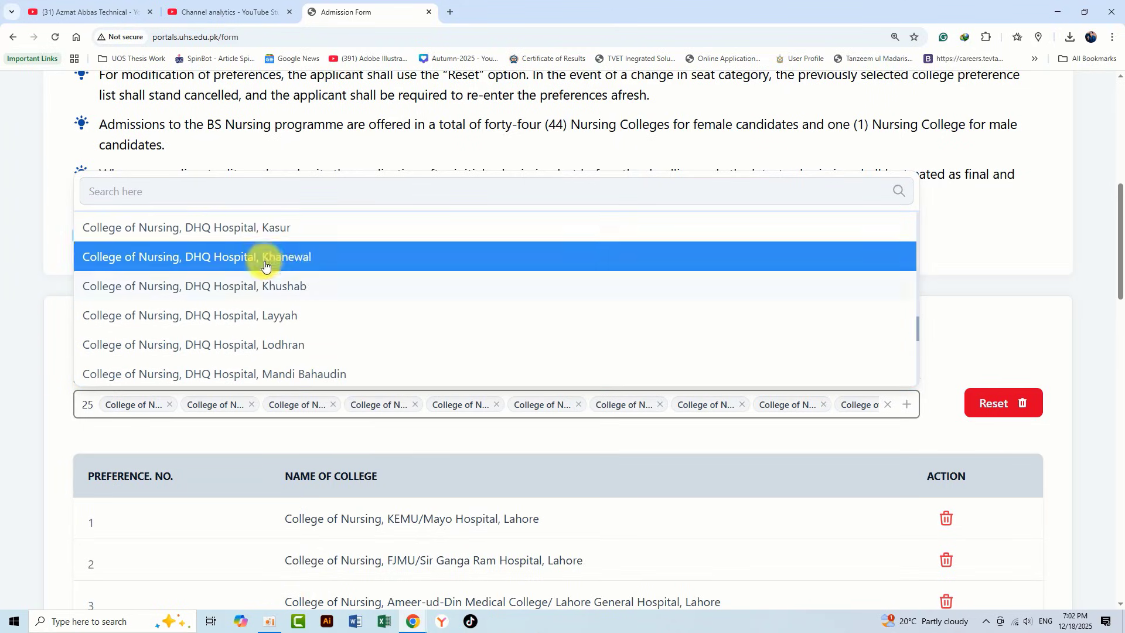
click(268, 227)
click(270, 256)
click(272, 286)
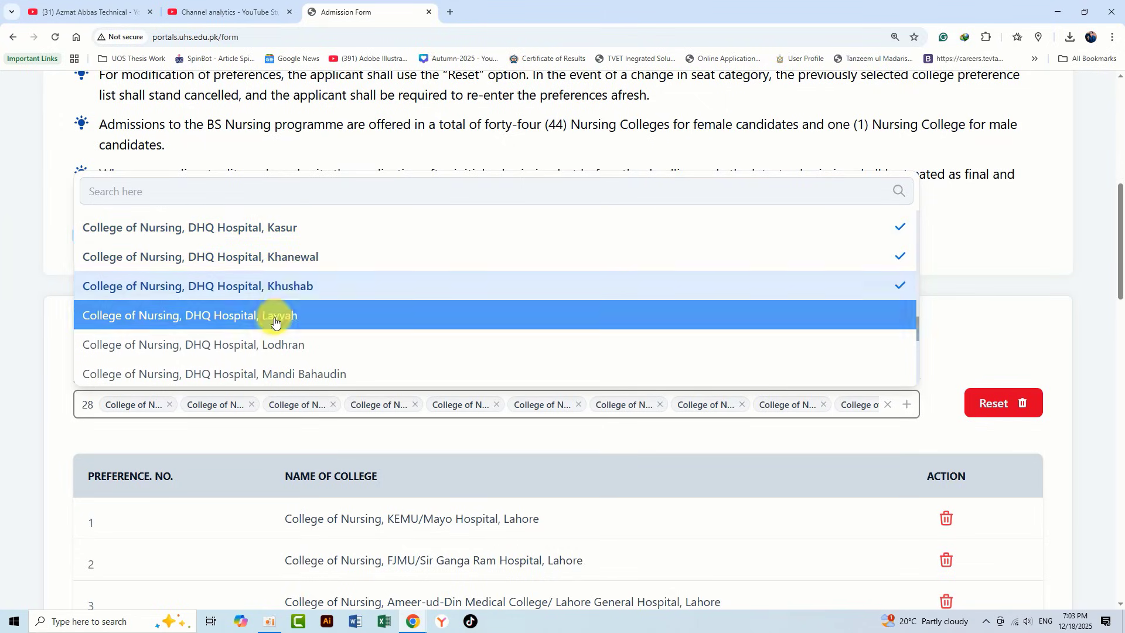
click(274, 317)
click(281, 345)
click(292, 375)
Try to add the DHQ Hospital colleges in Mianwali, Narowal, Okara, Pakpattan and Rajanpur to the morning preferences
scroll(377, 293, down, 1)
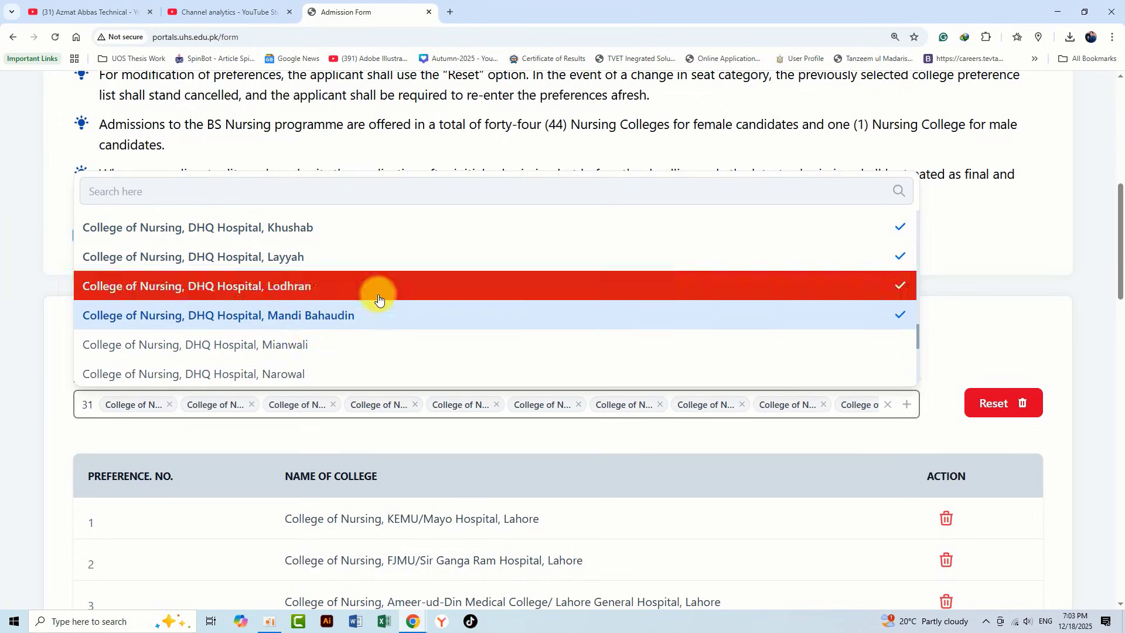
click(287, 349)
click(289, 372)
scroll(369, 294, down, 2)
scroll(289, 251, down, 2)
click(285, 254)
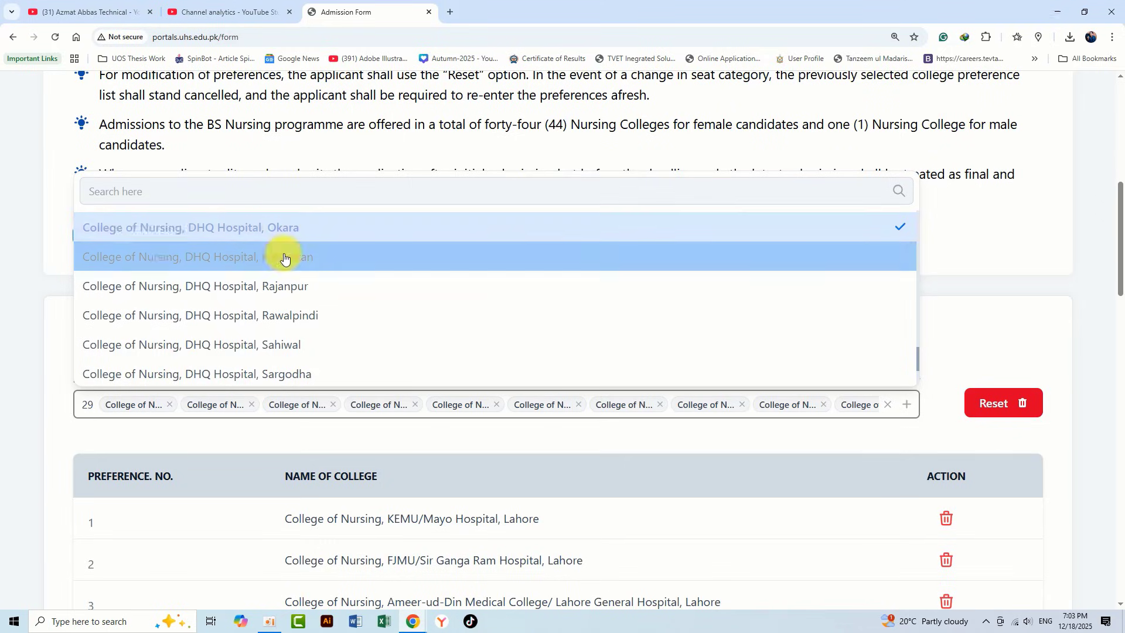
click(284, 258)
click(281, 286)
Add the DHQ Hospital colleges in Rawalpindi, Sahiwal and Sargodha to the morning preferences
click(283, 315)
click(282, 346)
click(281, 374)
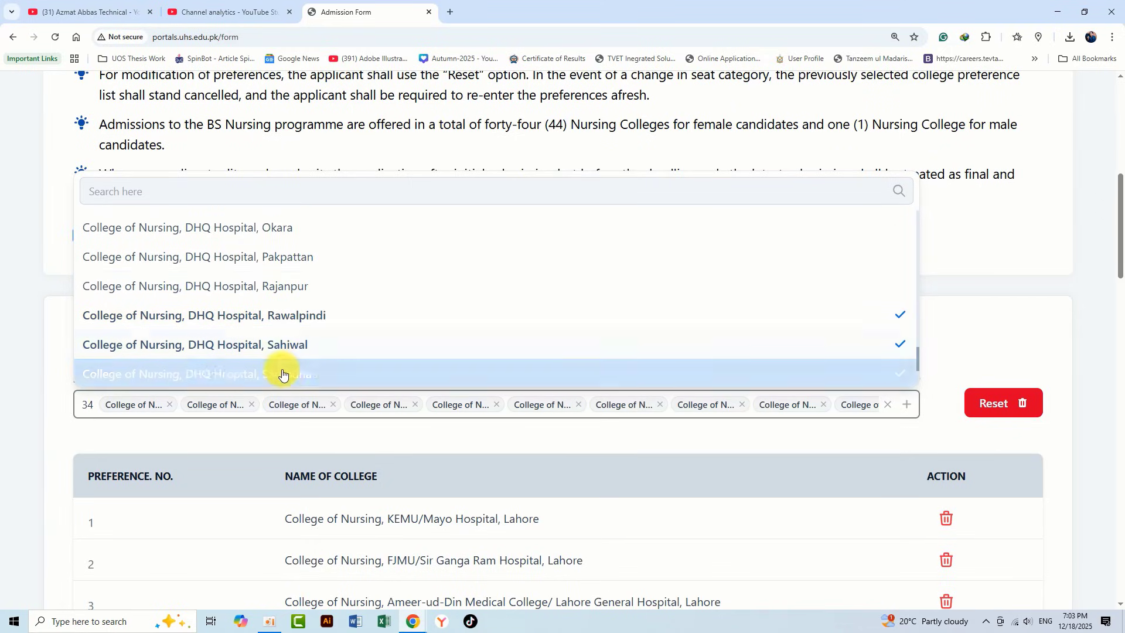
Add the DHQ Hospital colleges in Sheikhupura, Toba Tek Singh and Vehari plus Postgraduate College of Nursing, Lahore, and close the college list
scroll(282, 373, down, 3)
click(284, 296)
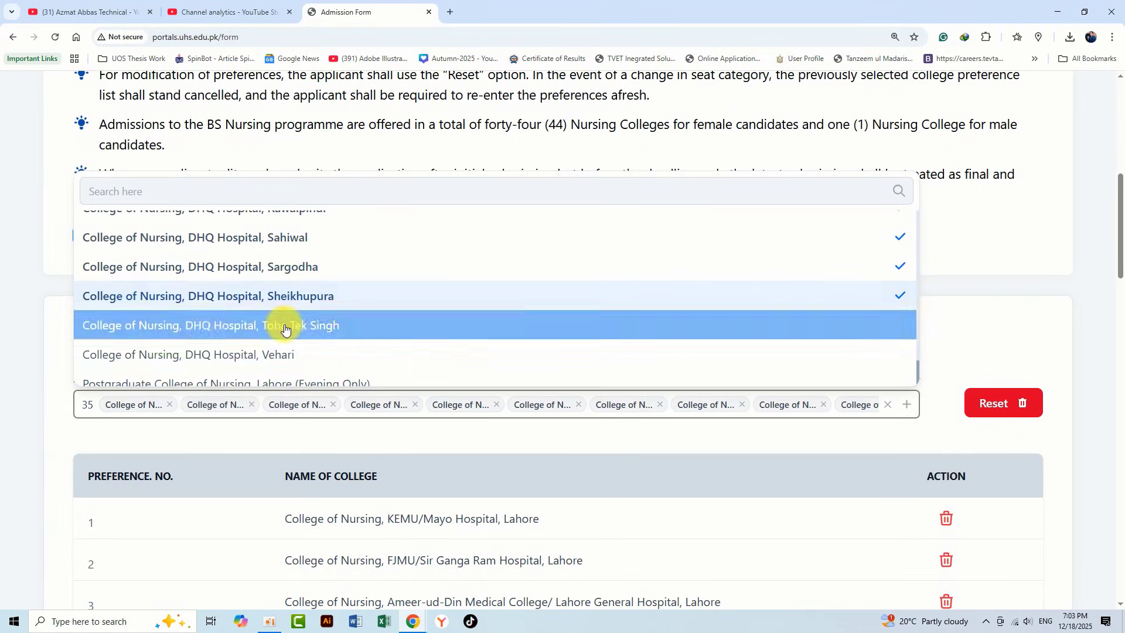
click(285, 327)
scroll(283, 331, down, 1)
click(284, 341)
click(283, 370)
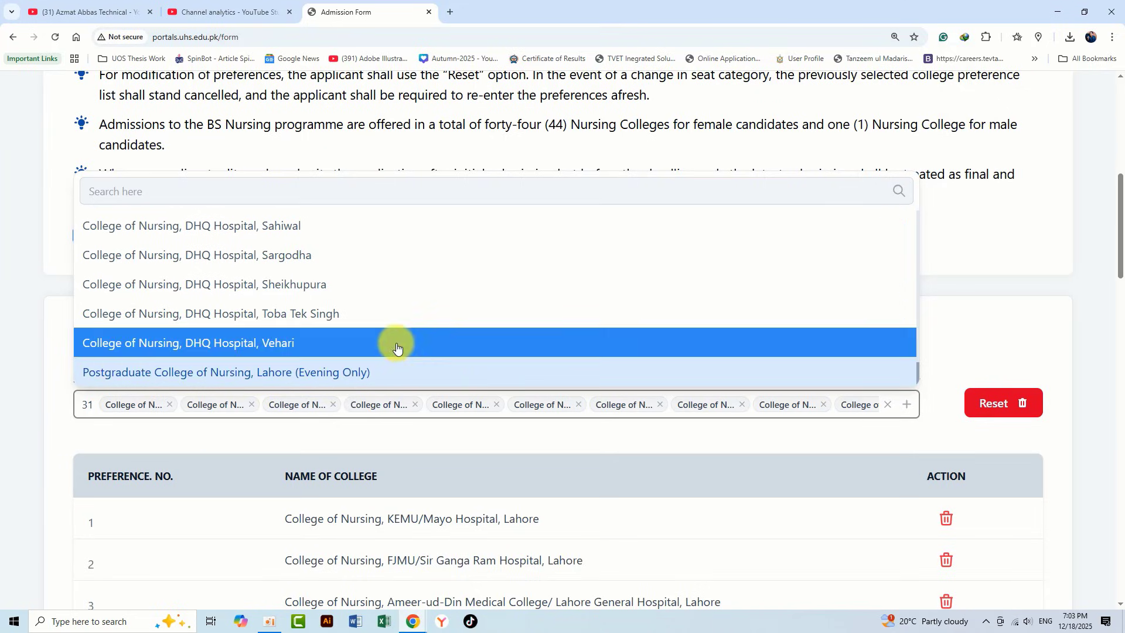
scroll(396, 347, up, 10)
click(951, 371)
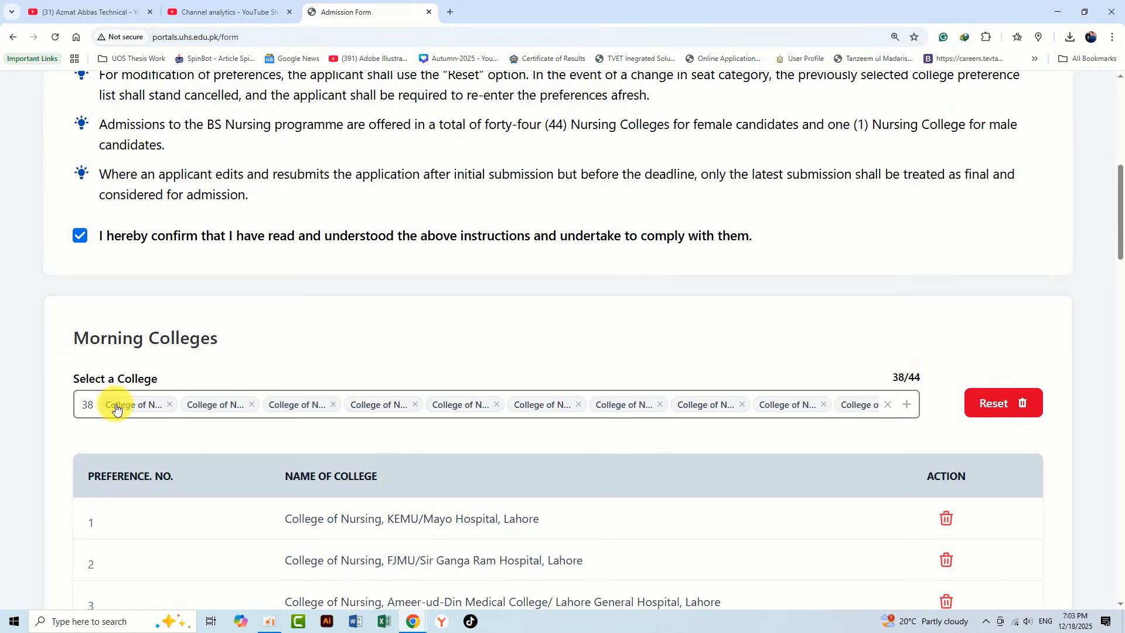
Check the morning college list for unselected entries and add DHQ Hospital, Jhang
click(88, 403)
scroll(291, 292, up, 2)
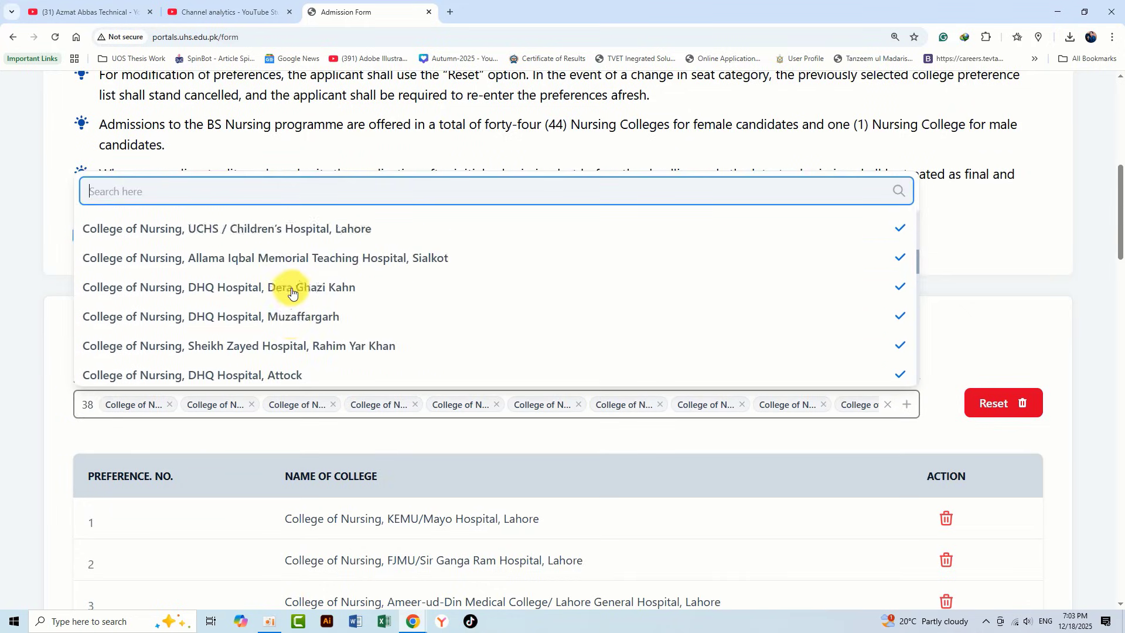
scroll(292, 293, up, 5)
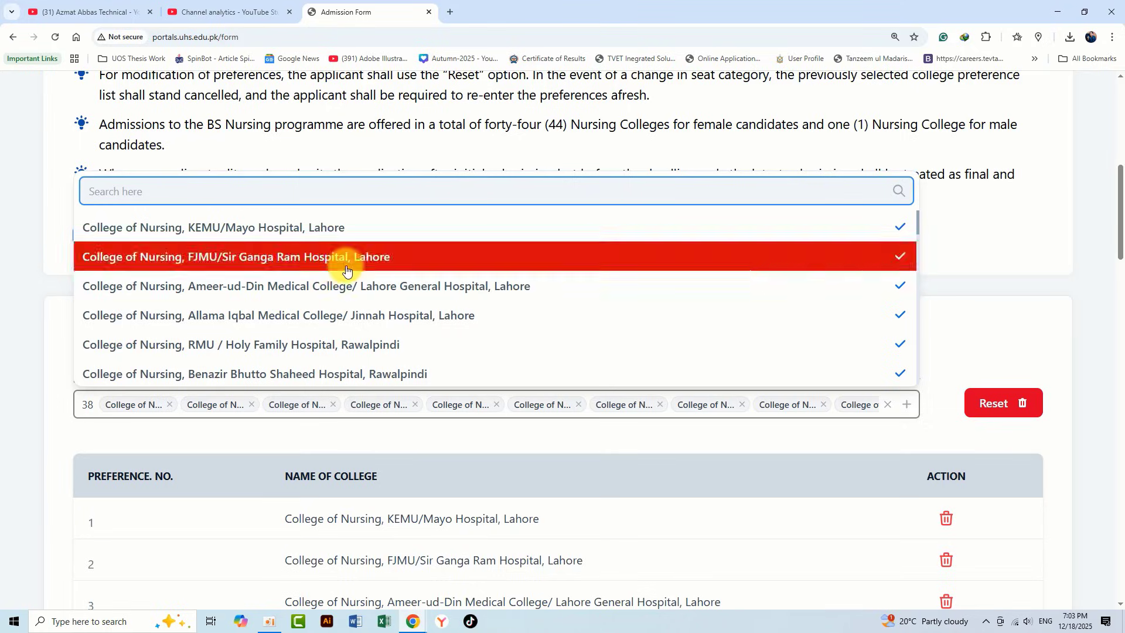
scroll(328, 261, down, 4)
scroll(343, 275, down, 6)
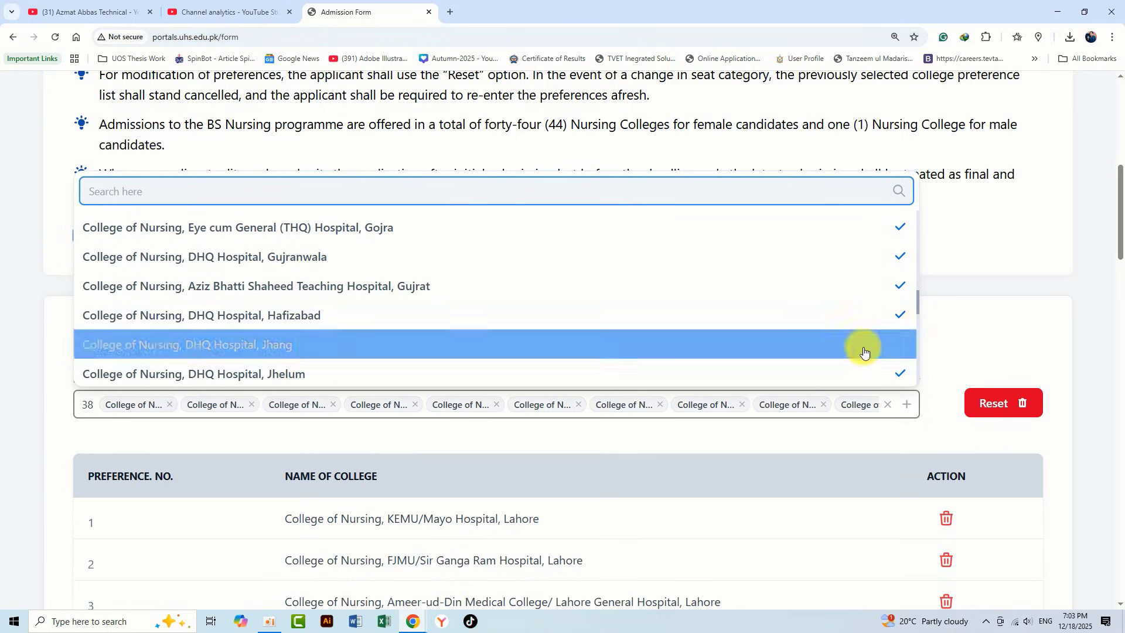
click(351, 345)
Add the DHQ Hospital colleges in Rajanpur, Narowal and Mianwali to the morning preferences
scroll(465, 304, down, 3)
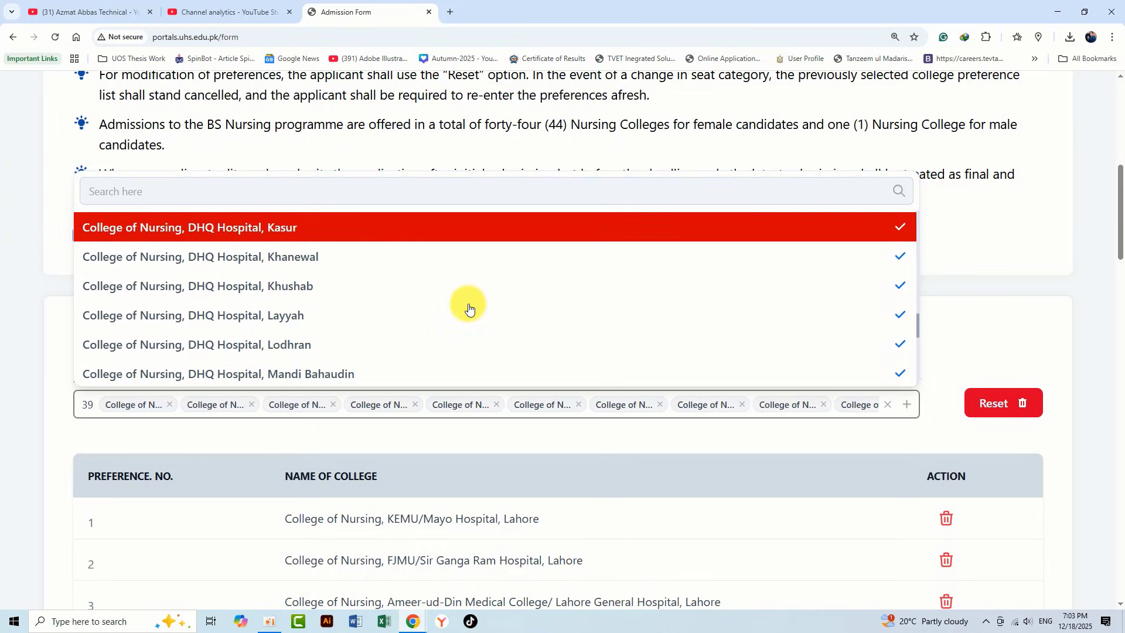
scroll(466, 304, down, 3)
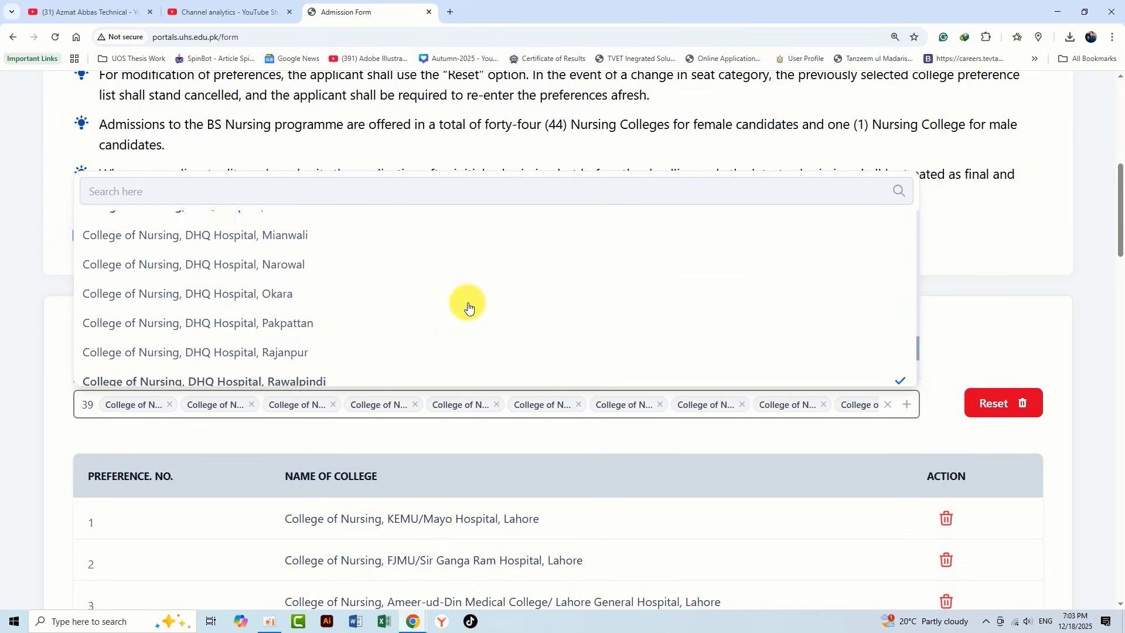
click(320, 347)
click(301, 317)
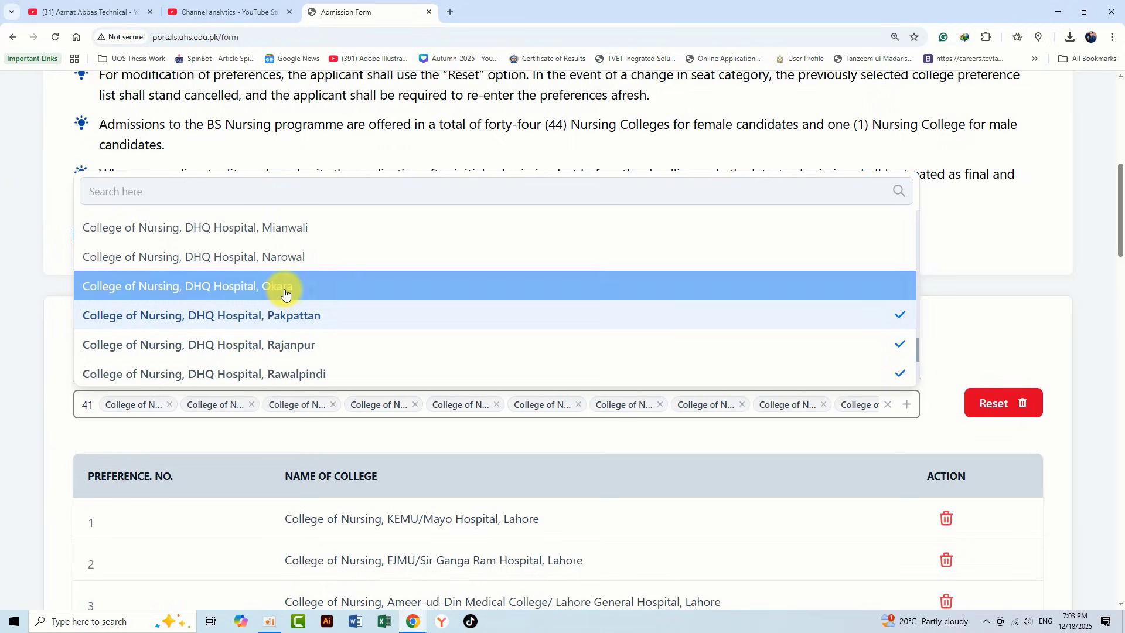
click(281, 287)
click(282, 260)
scroll(453, 288, up, 1)
click(454, 287)
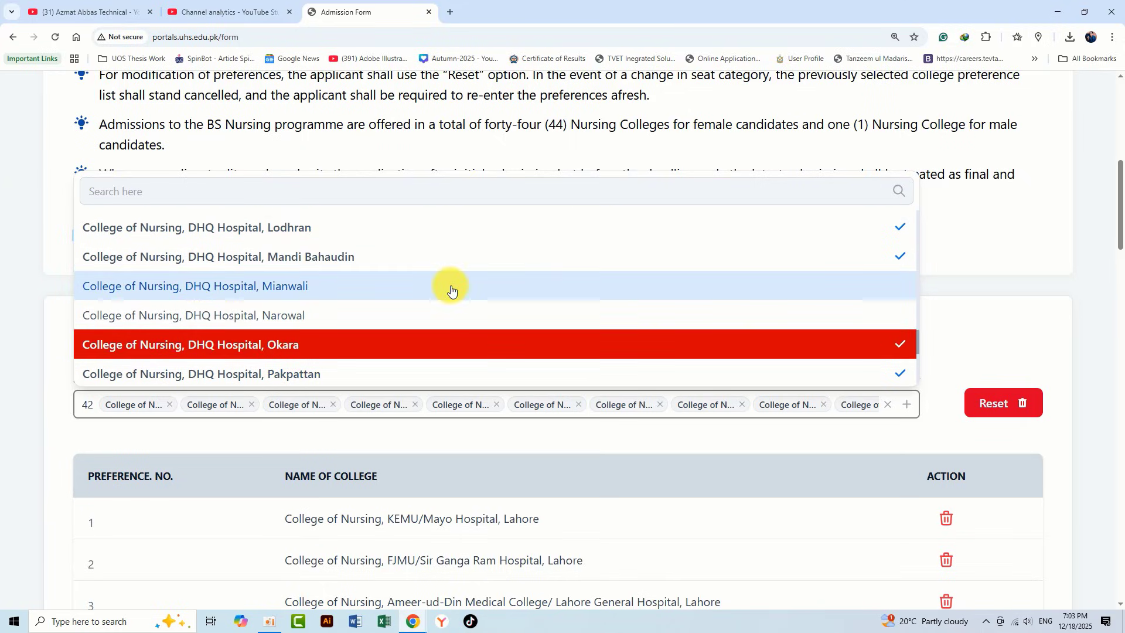
Add the DHQ Hospital colleges in Okara and Pakpattan to the morning preferences and close the college list
scroll(455, 291, up, 1)
scroll(414, 296, down, 2)
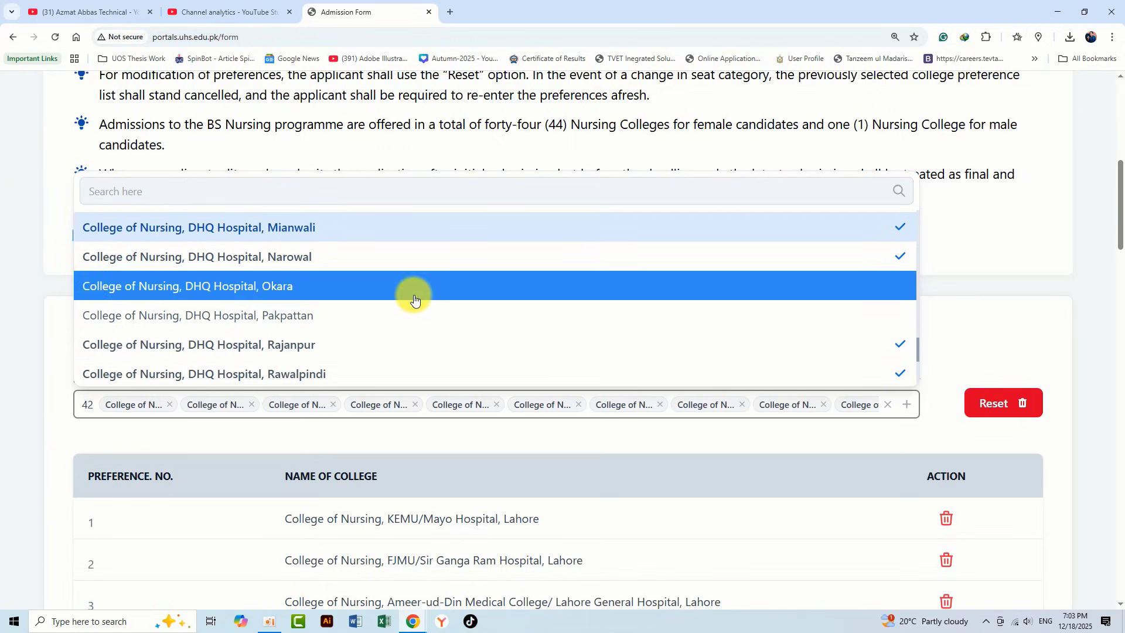
click(301, 314)
click(457, 287)
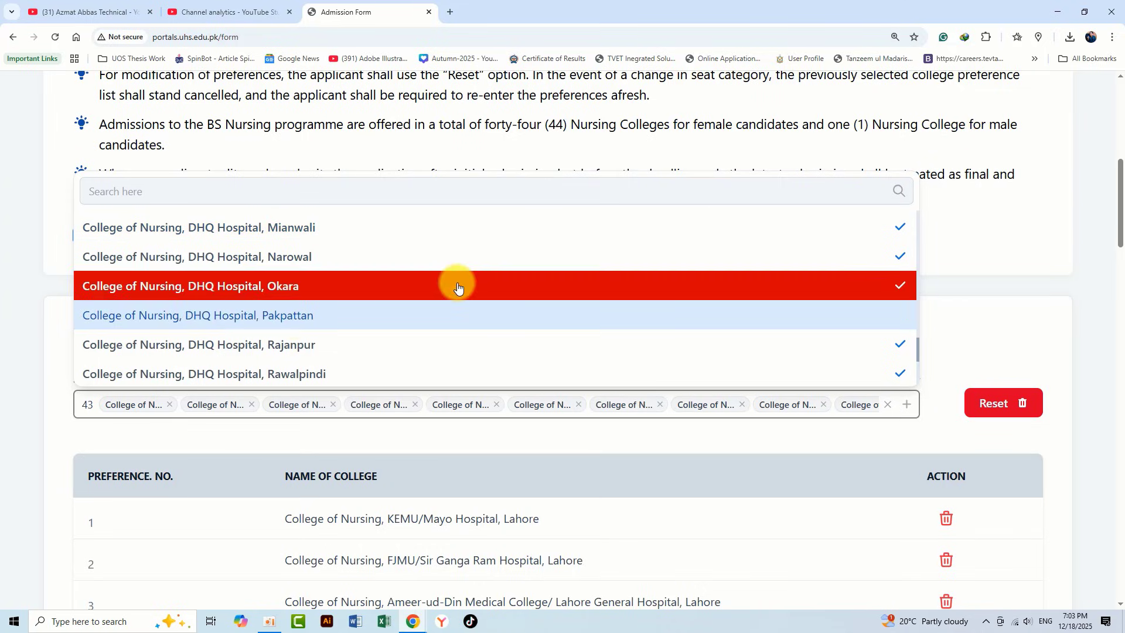
scroll(446, 290, down, 3)
scroll(447, 288, down, 1)
click(951, 332)
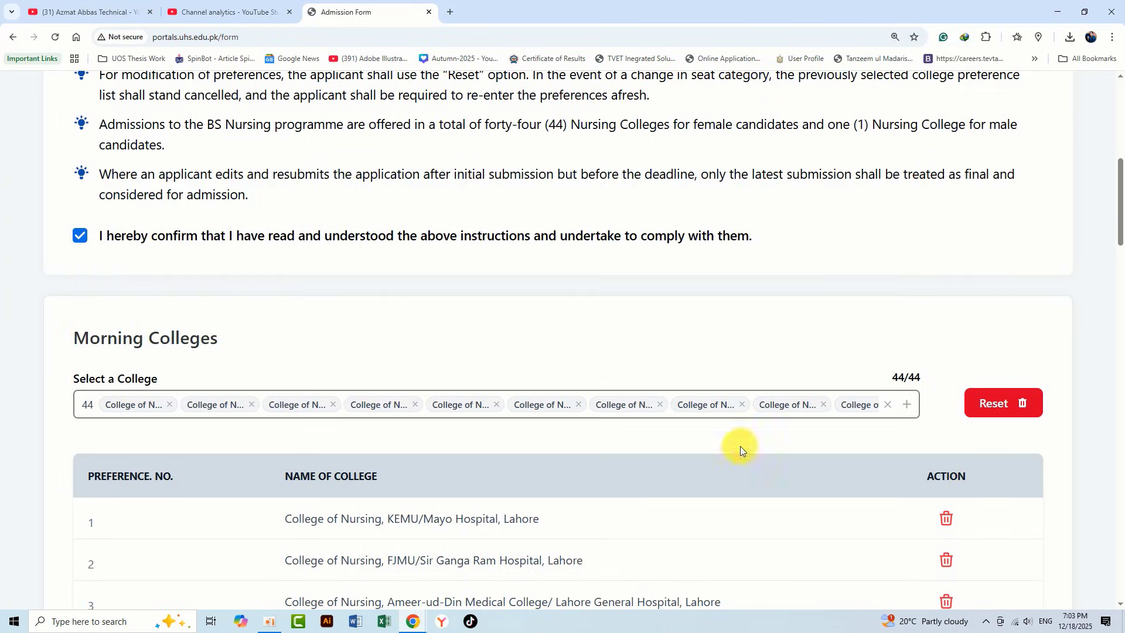
Add the KEMU/Mayo, FJMU/Sir Ganga Ram, Ameer-ud-Din, RMU/Holy Family, Service Hospital and Bahawalpur Victoria colleges to the evening preferences
scroll(578, 448, down, 3)
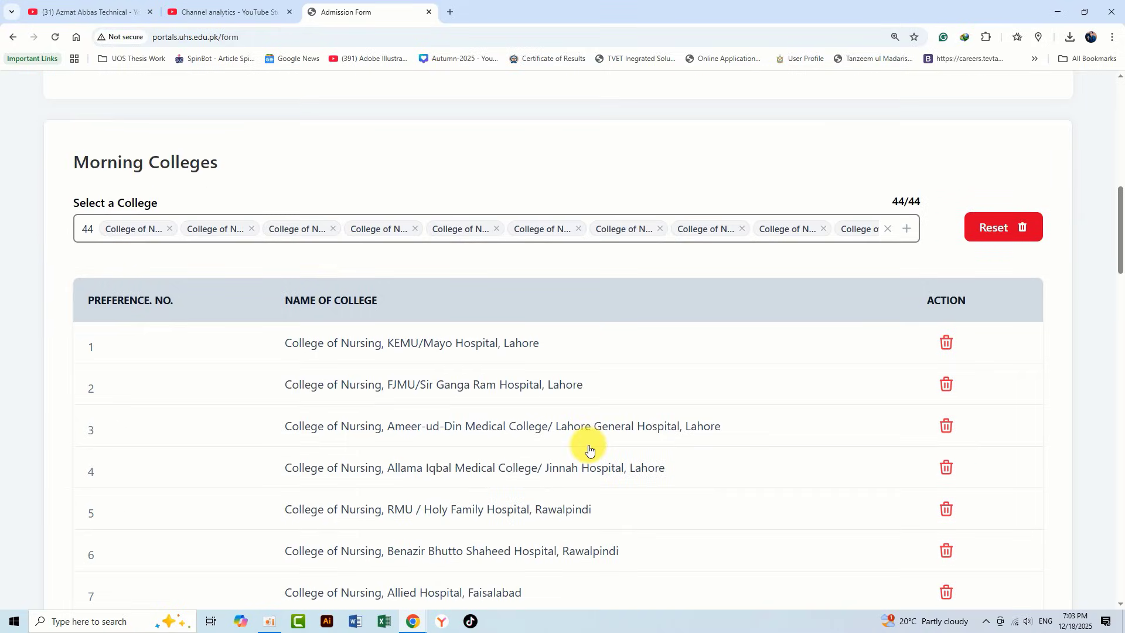
scroll(588, 449, down, 20)
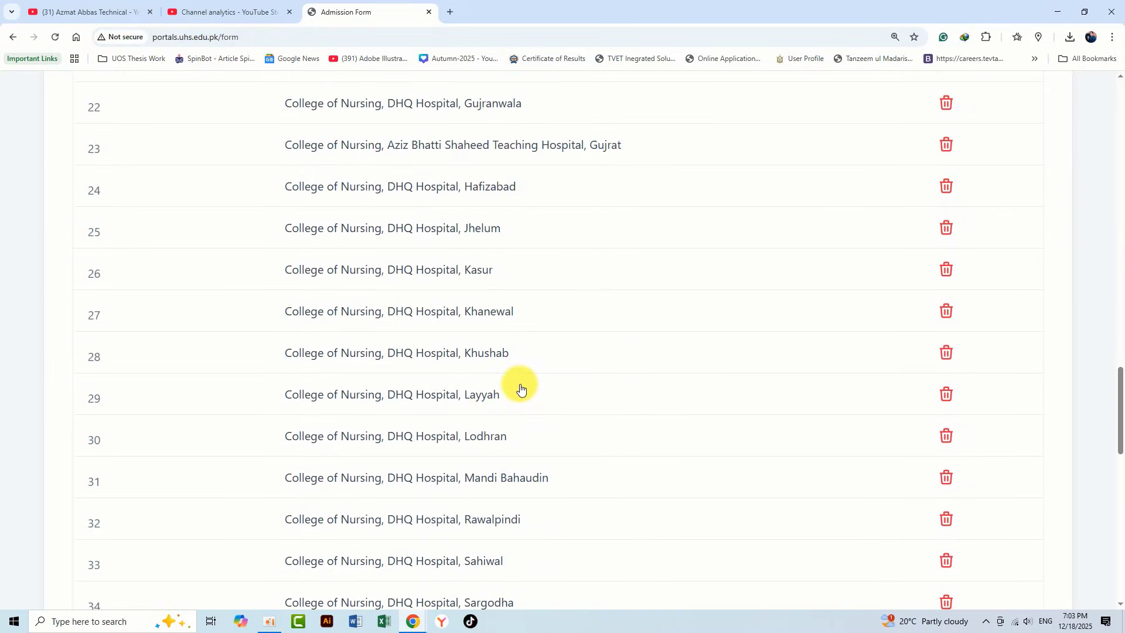
scroll(518, 377, down, 9)
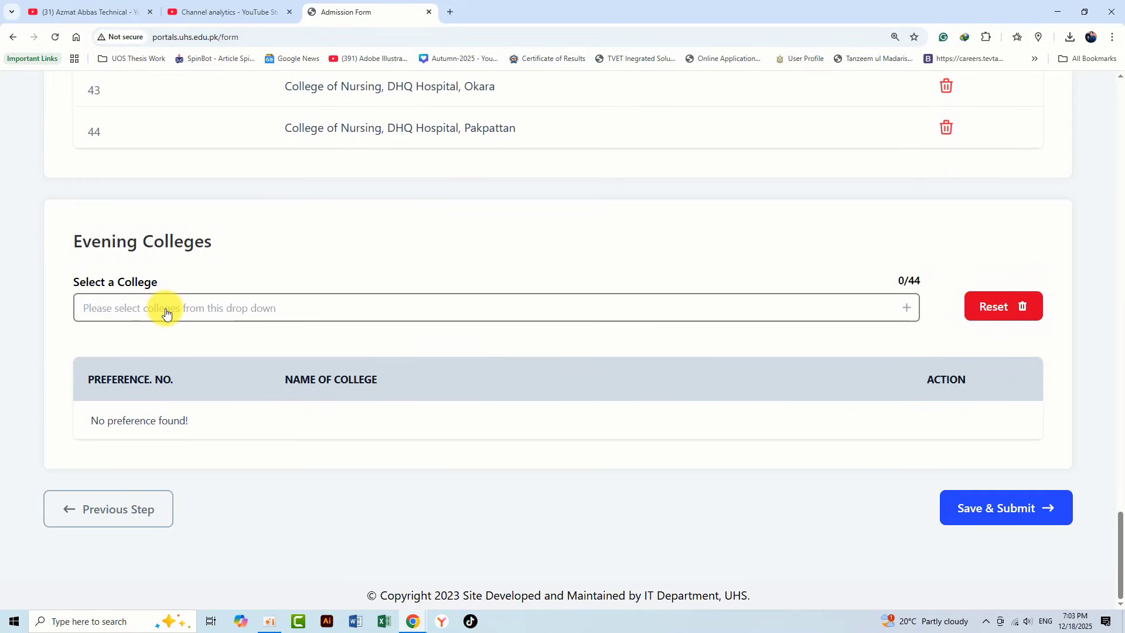
click(125, 310)
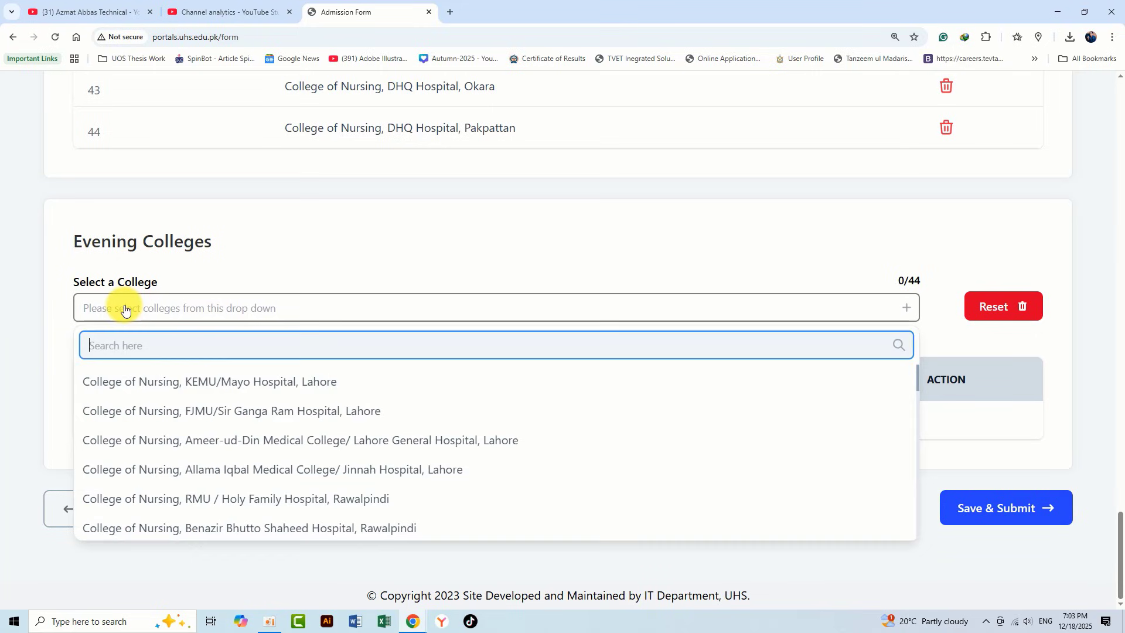
click(143, 381)
click(169, 414)
click(166, 440)
click(161, 468)
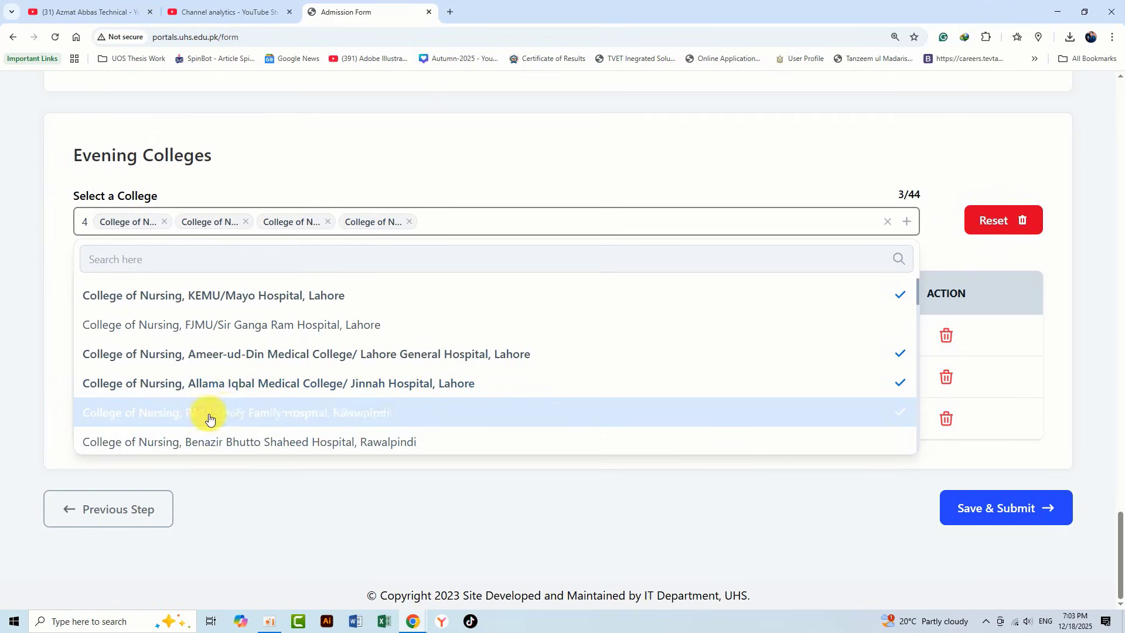
scroll(208, 417, down, 3)
click(283, 497)
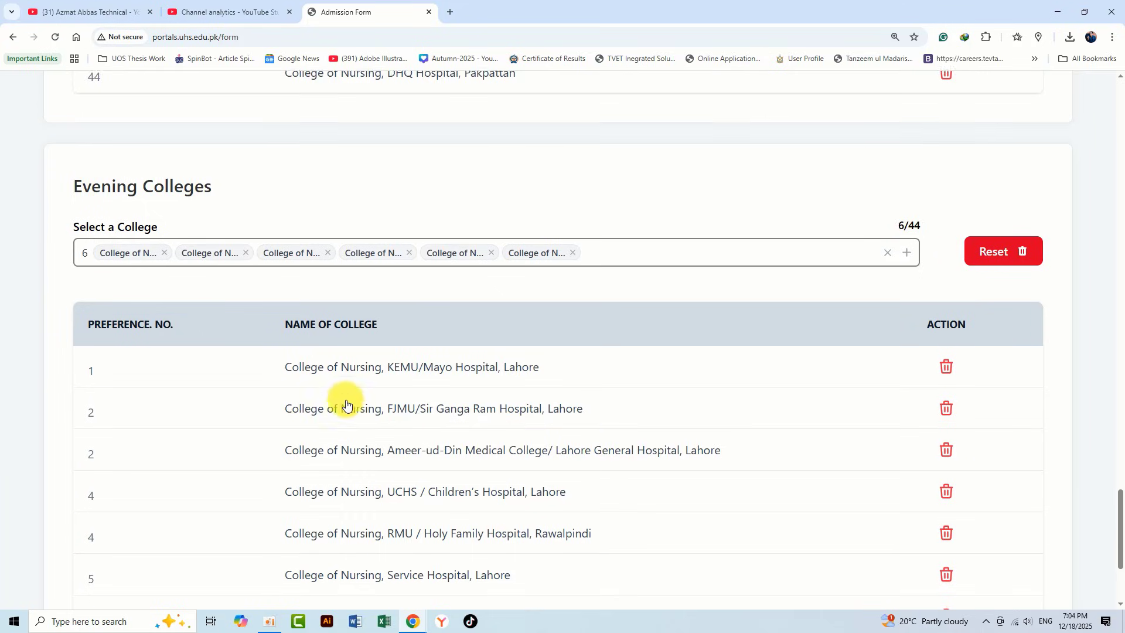
Add the DHQ Hospital colleges in Layyah, Khushab, Khanewal and Jhang to the evening preferences
scroll(347, 403, down, 3)
scroll(346, 403, up, 5)
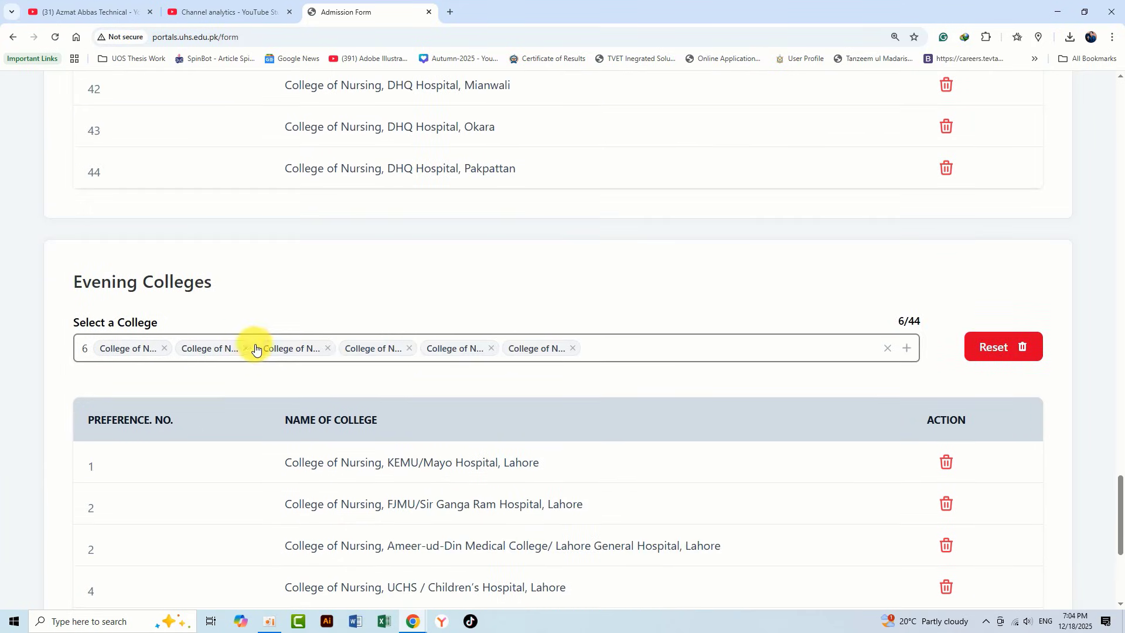
click(84, 352)
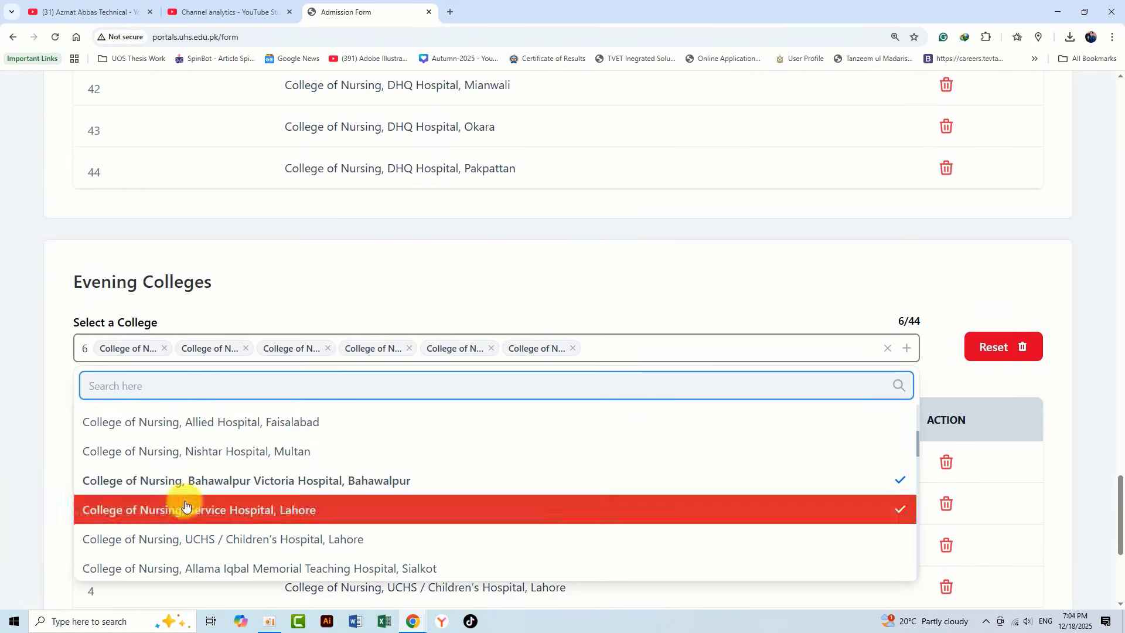
scroll(223, 498, down, 5)
click(239, 566)
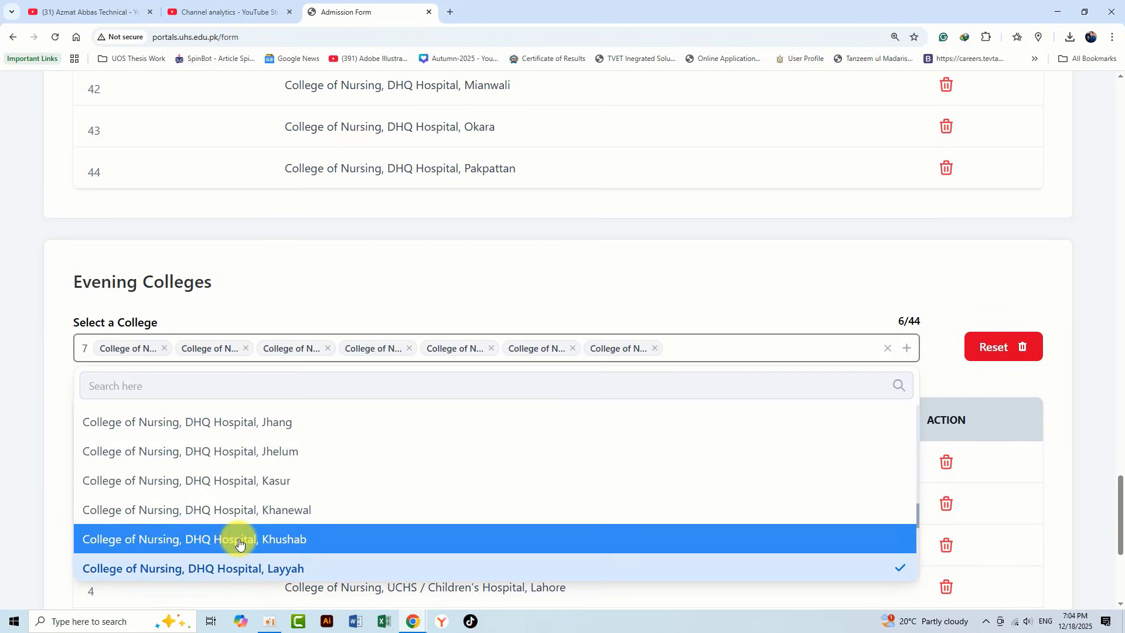
click(238, 538)
click(234, 488)
click(234, 509)
click(235, 539)
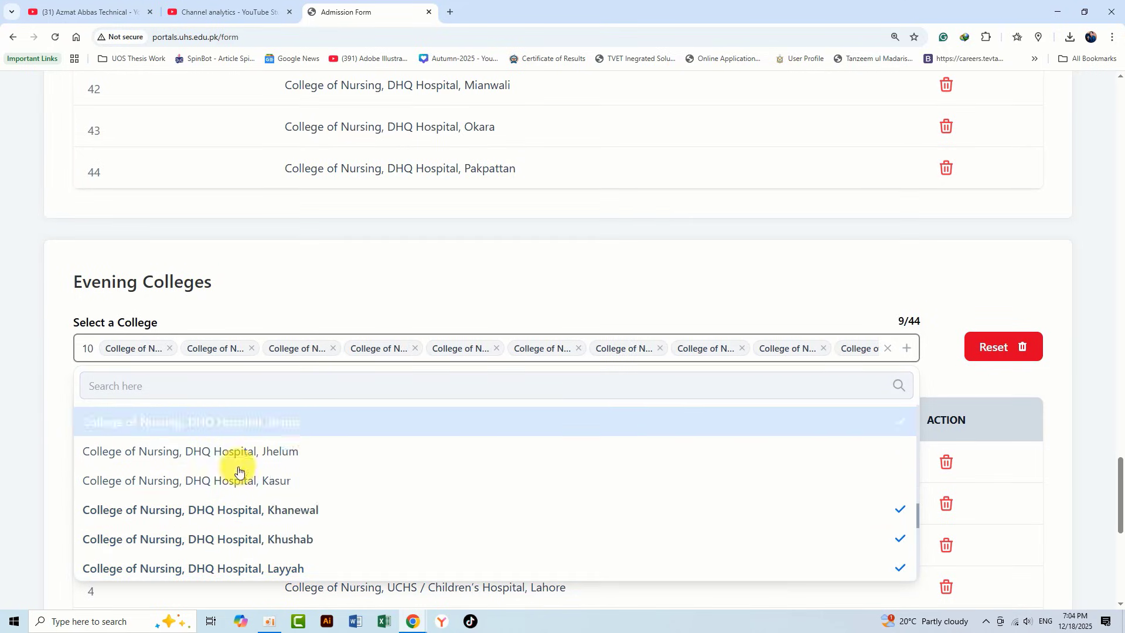
Add the DHQ Hospital colleges in Toba Tek Singh, Sheikhupura and Sargodha to the evening preferences
scroll(234, 477, down, 5)
click(238, 565)
click(231, 538)
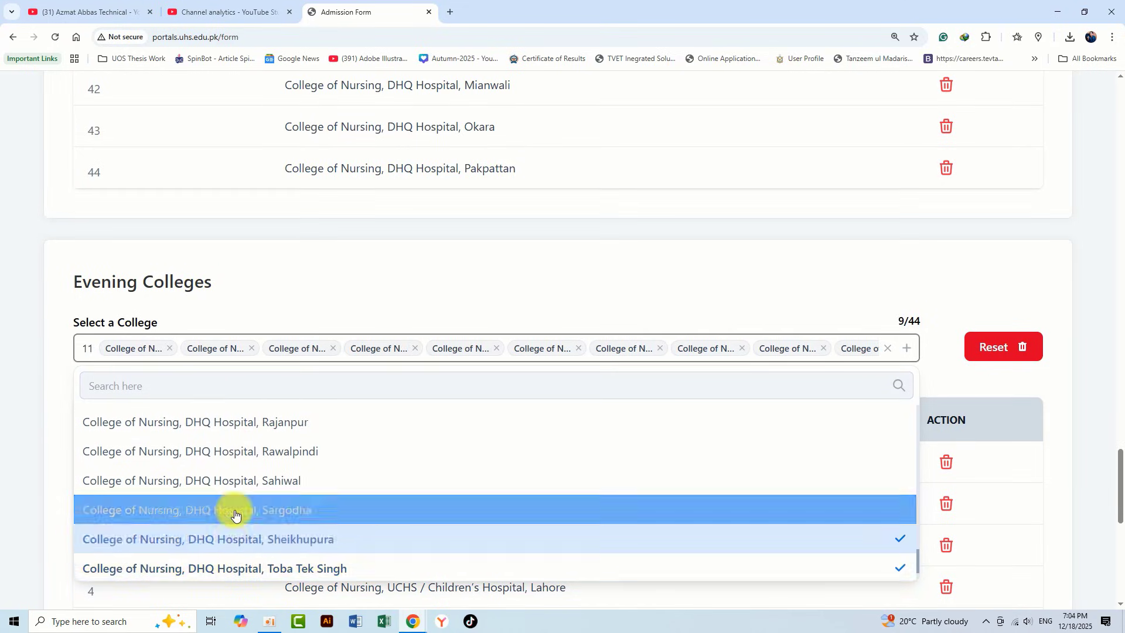
click(231, 509)
click(231, 477)
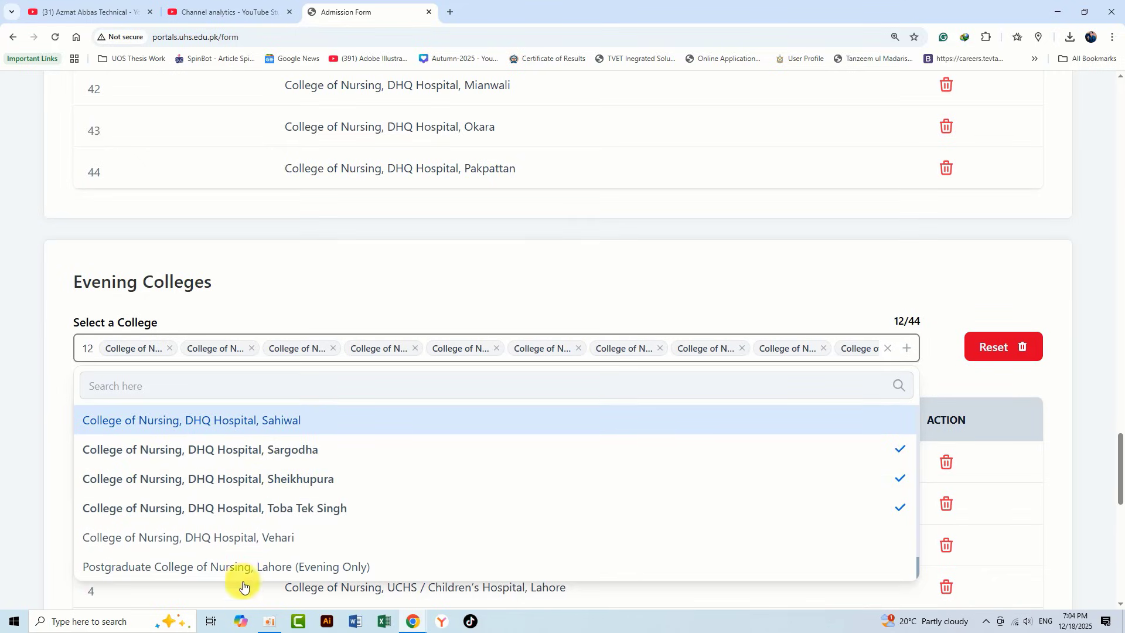
Add Postgraduate College of Nursing, Lahore (Evening Only) and DHQ Hospital, Vehari to the evening preferences
click(241, 571)
scroll(314, 505, up, 2)
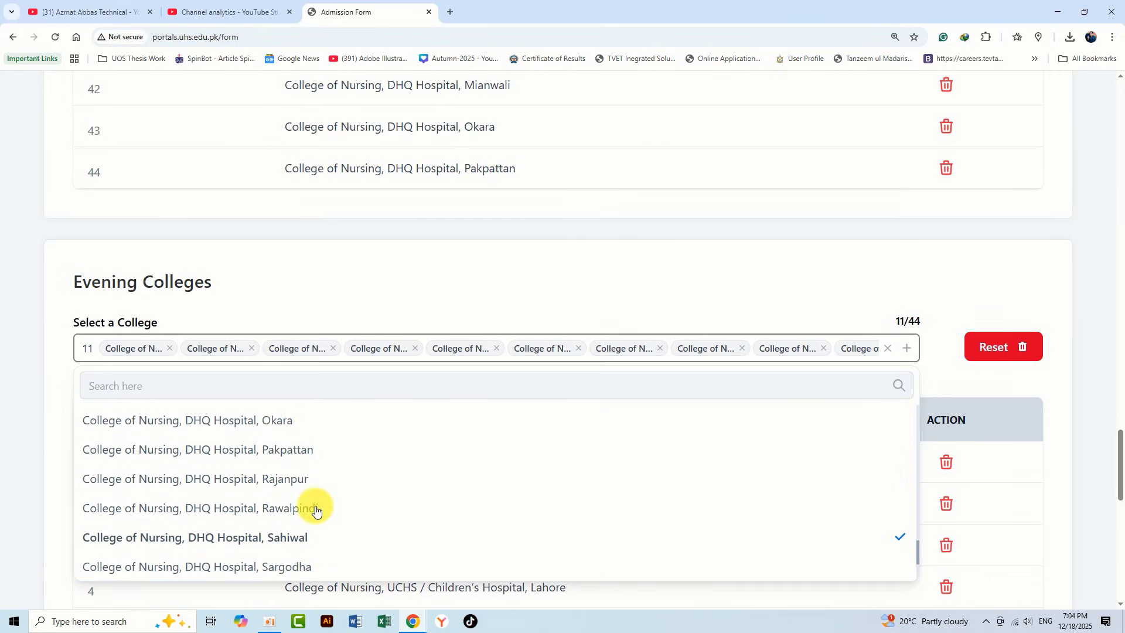
scroll(314, 505, down, 2)
click(316, 509)
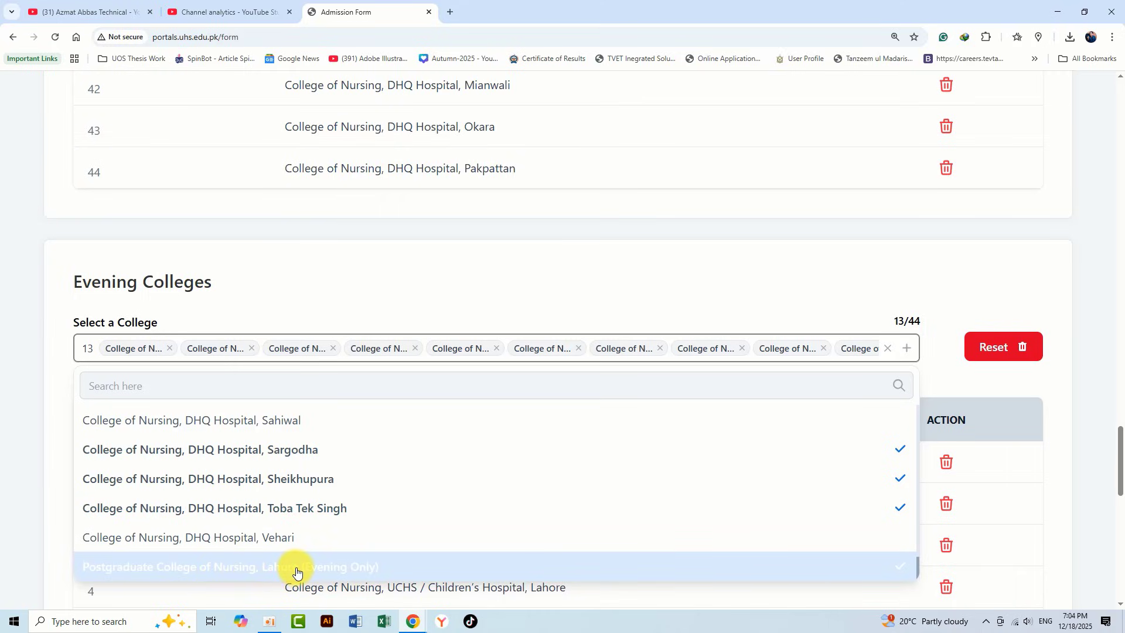
click(301, 533)
Add the DHQ Hospital colleges in Sahiwal, Rawalpindi, Rajanpur and Pakpattan to the evening preferences and close the college list
scroll(323, 483, up, 2)
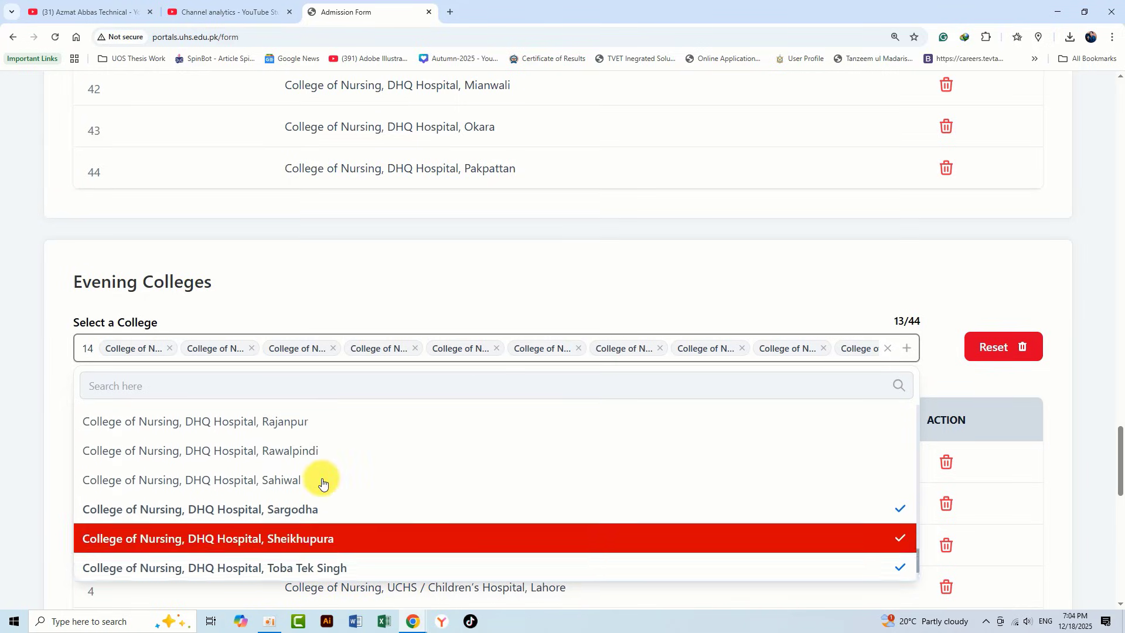
scroll(322, 482, up, 2)
click(269, 536)
click(276, 507)
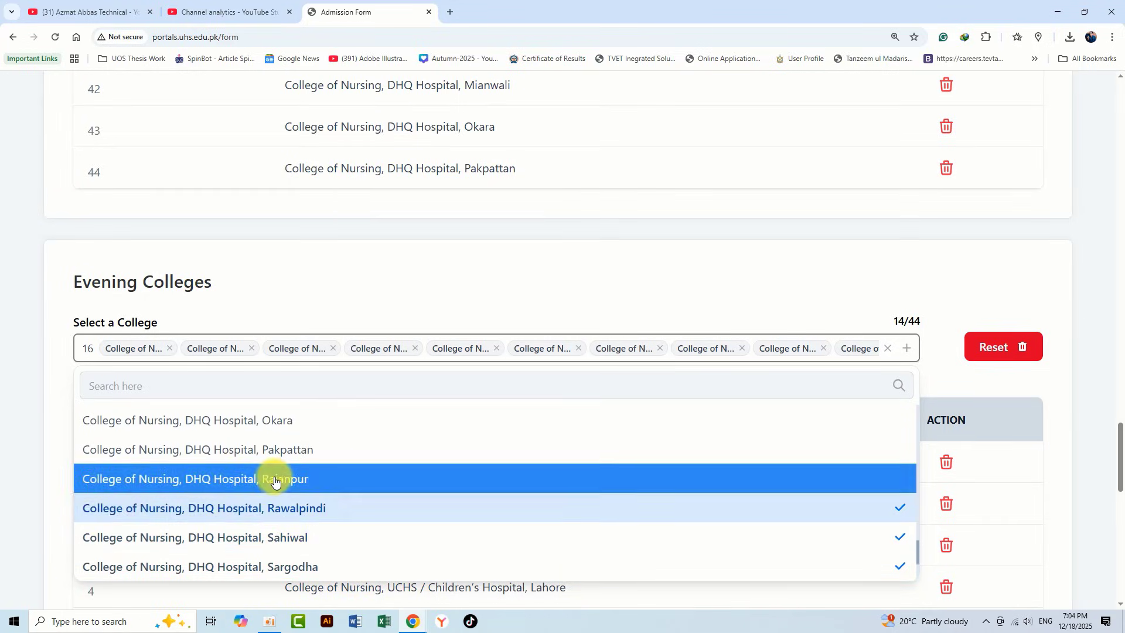
click(275, 480)
click(265, 449)
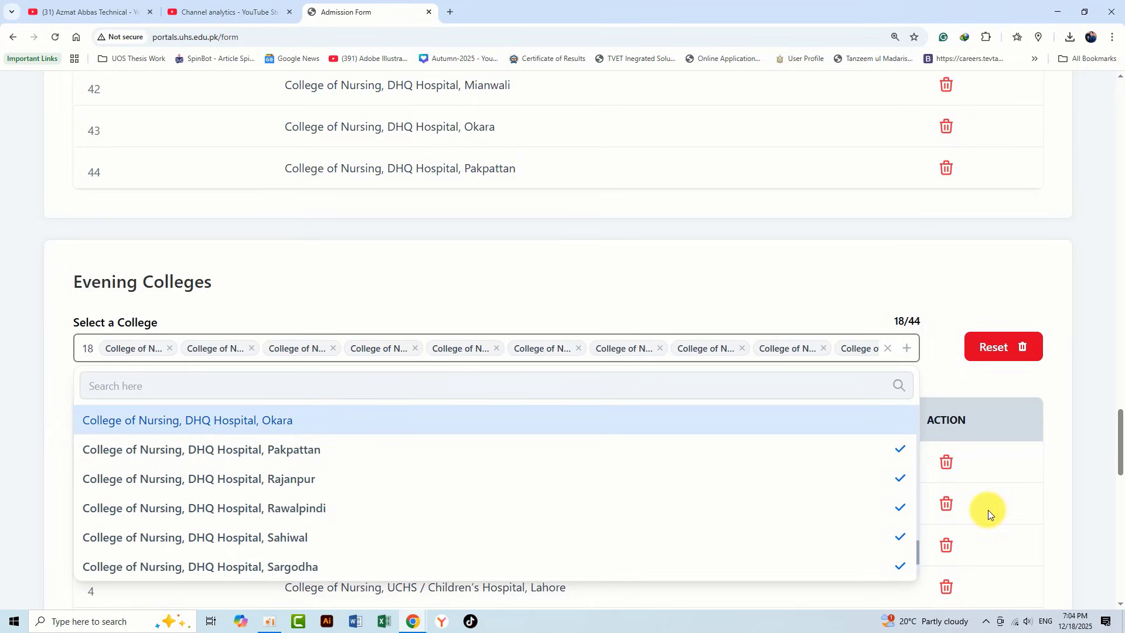
click(1087, 487)
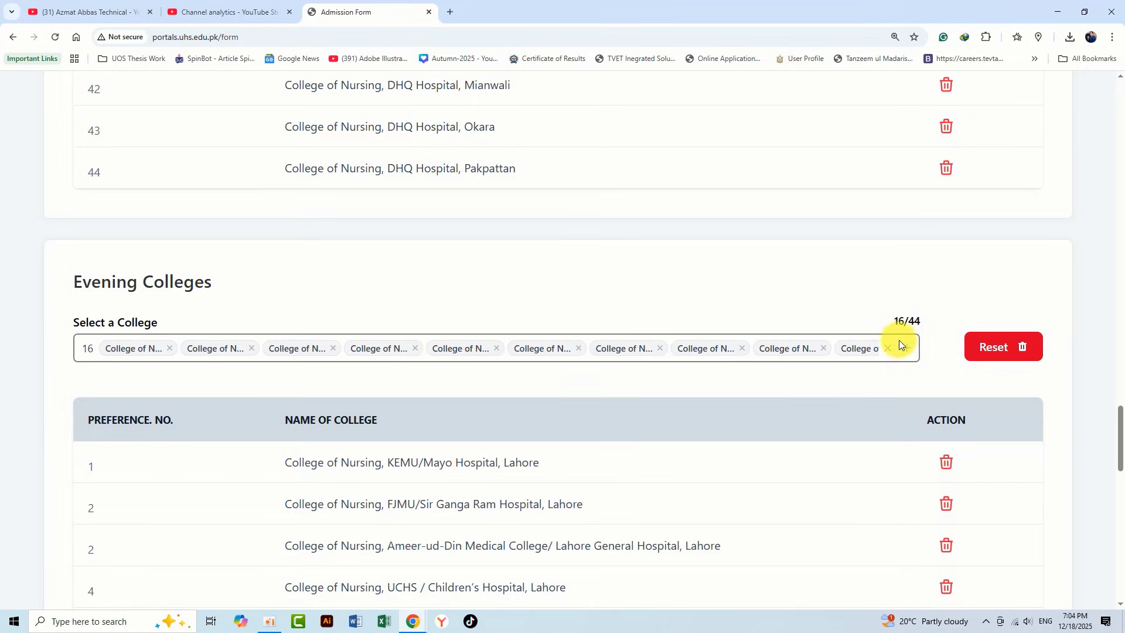
Review the evening preference table, checking the preference numbers and the colleges listed
scroll(688, 473, down, 14)
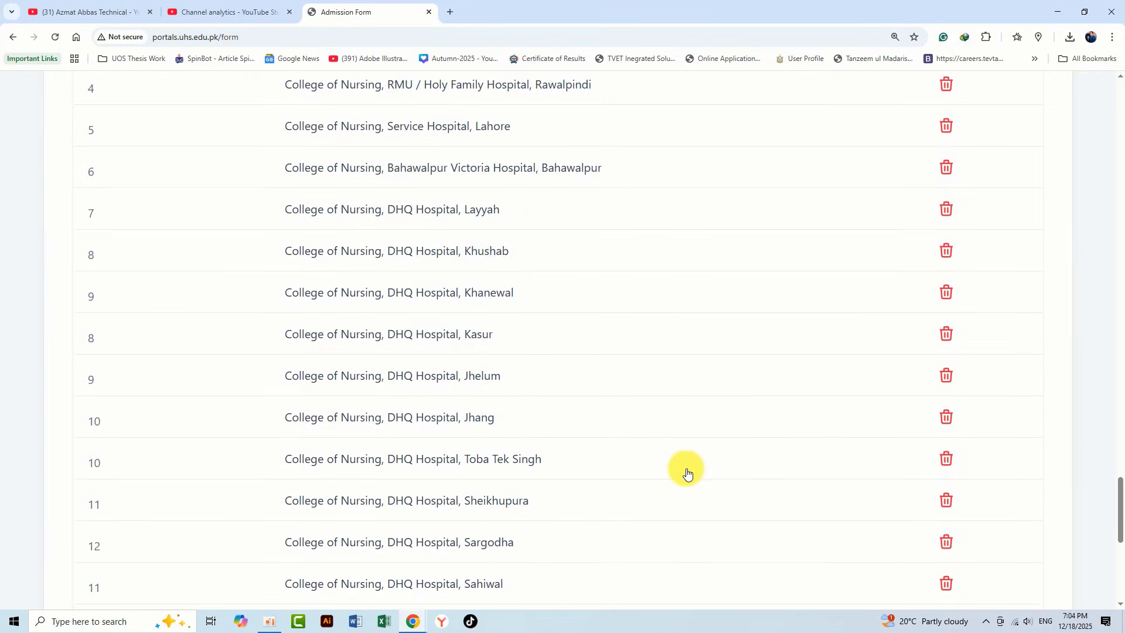
scroll(410, 457, down, 4)
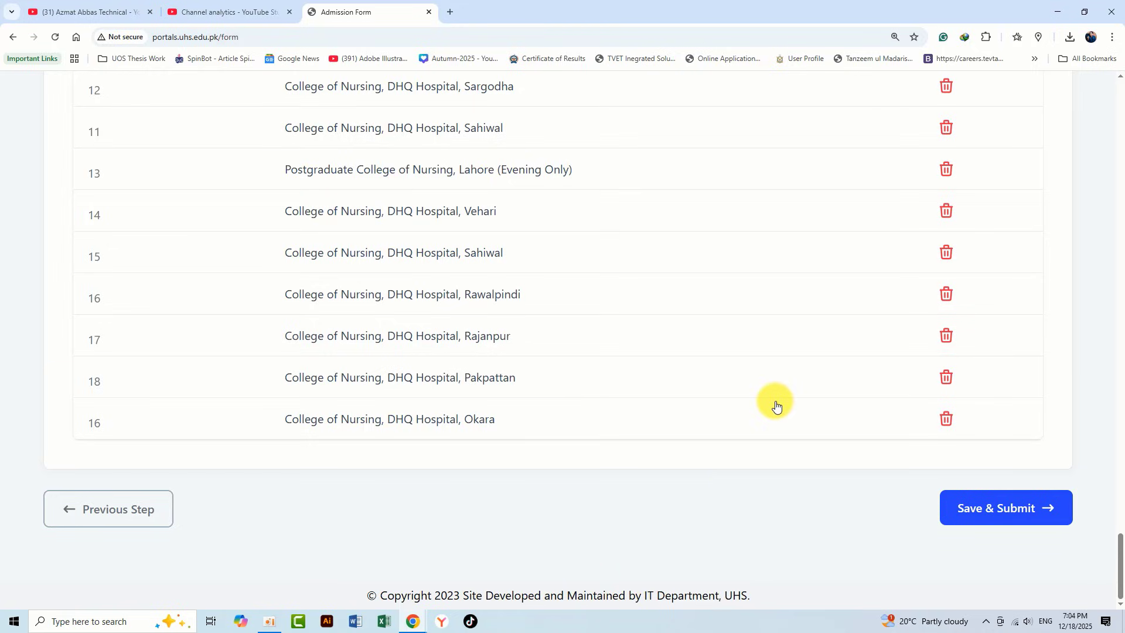
scroll(95, 151, up, 4)
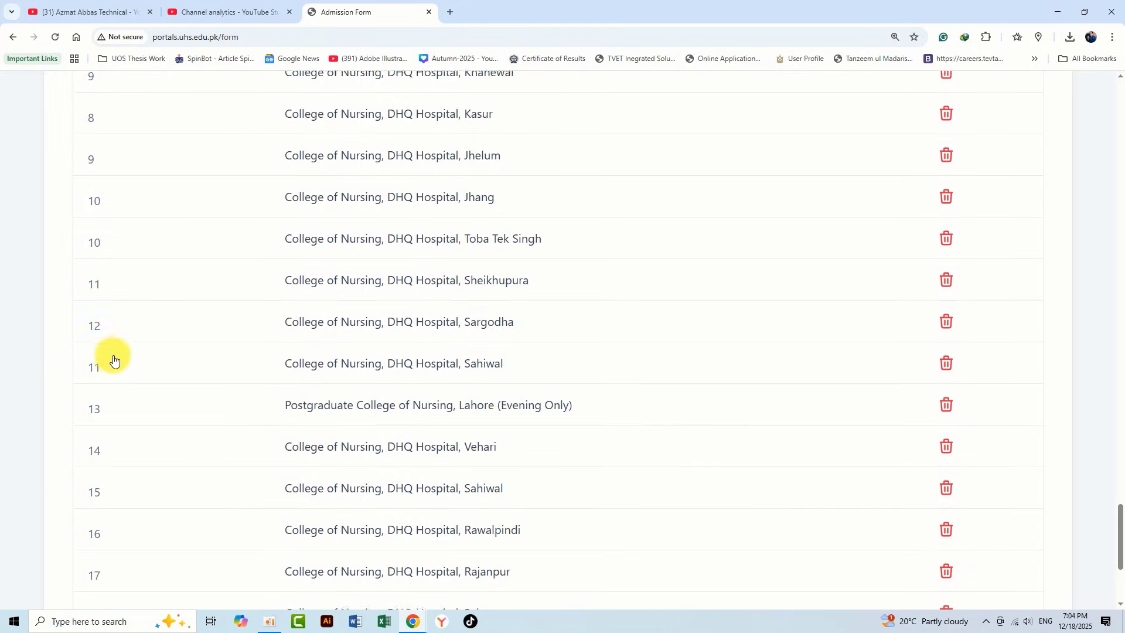
scroll(215, 386, up, 5)
scroll(301, 464, down, 9)
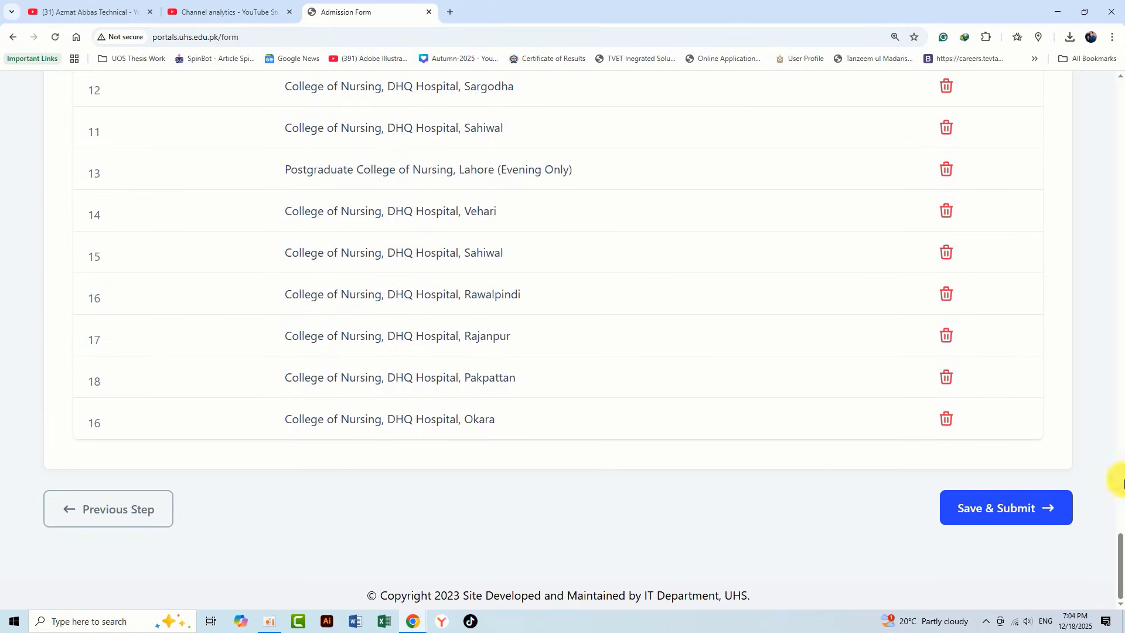
scroll(560, 440, up, 2)
scroll(561, 440, up, 15)
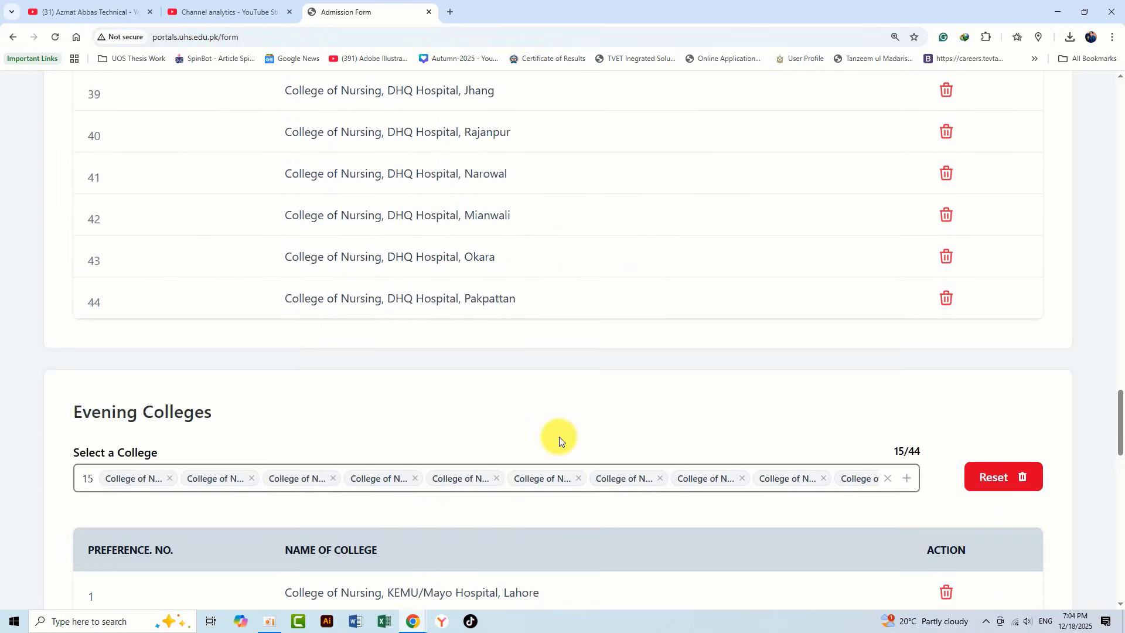
scroll(559, 437, down, 8)
scroll(653, 489, down, 10)
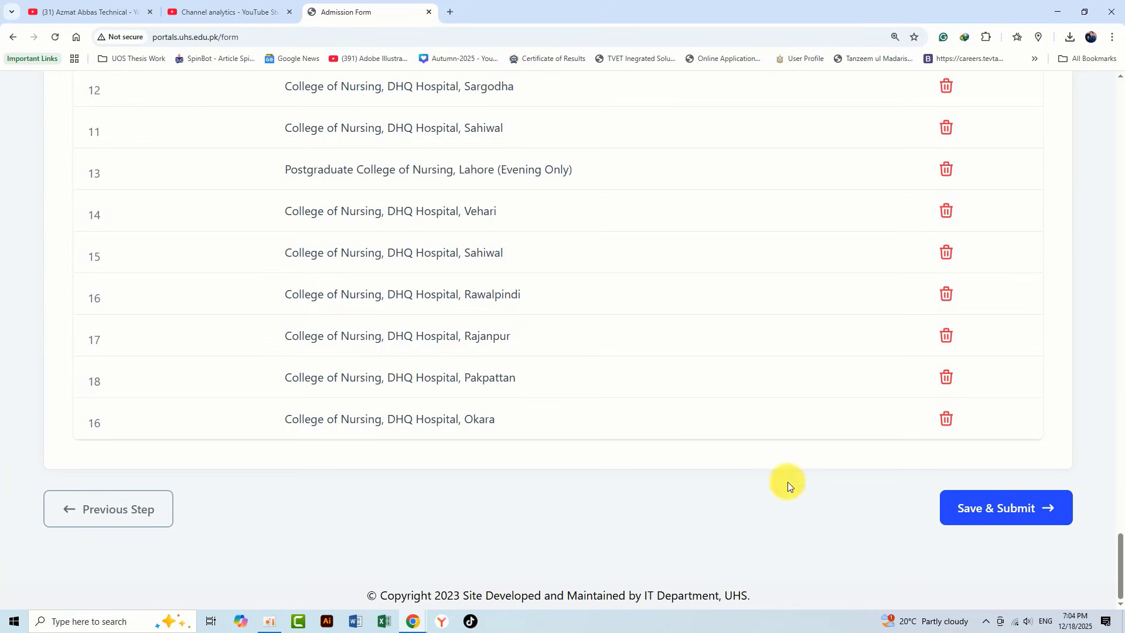
scroll(561, 404, up, 5)
scroll(561, 404, up, 12)
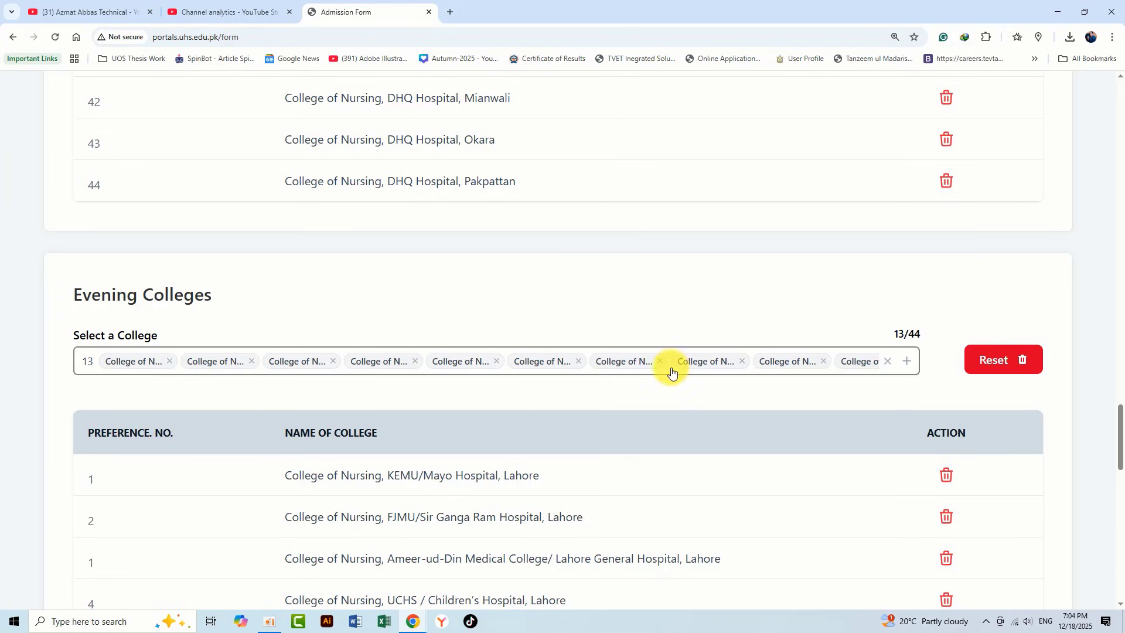
Remove College of Nursing, KEMU/Mayo Hospital, Lahore, from the morning preference table
scroll(658, 366, up, 20)
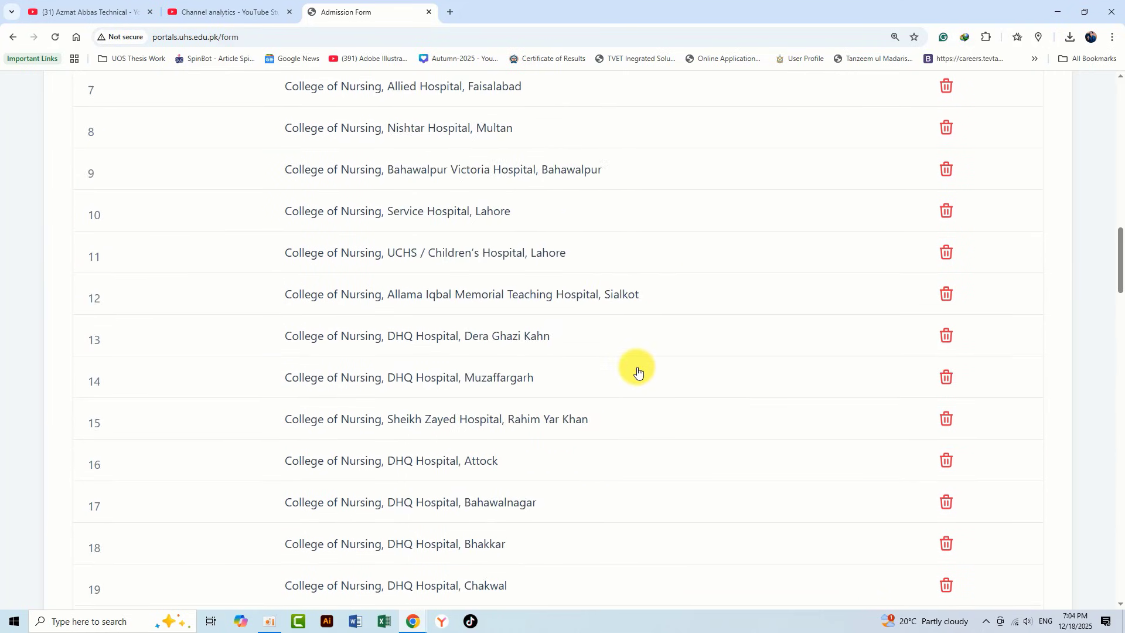
scroll(550, 493, down, 3)
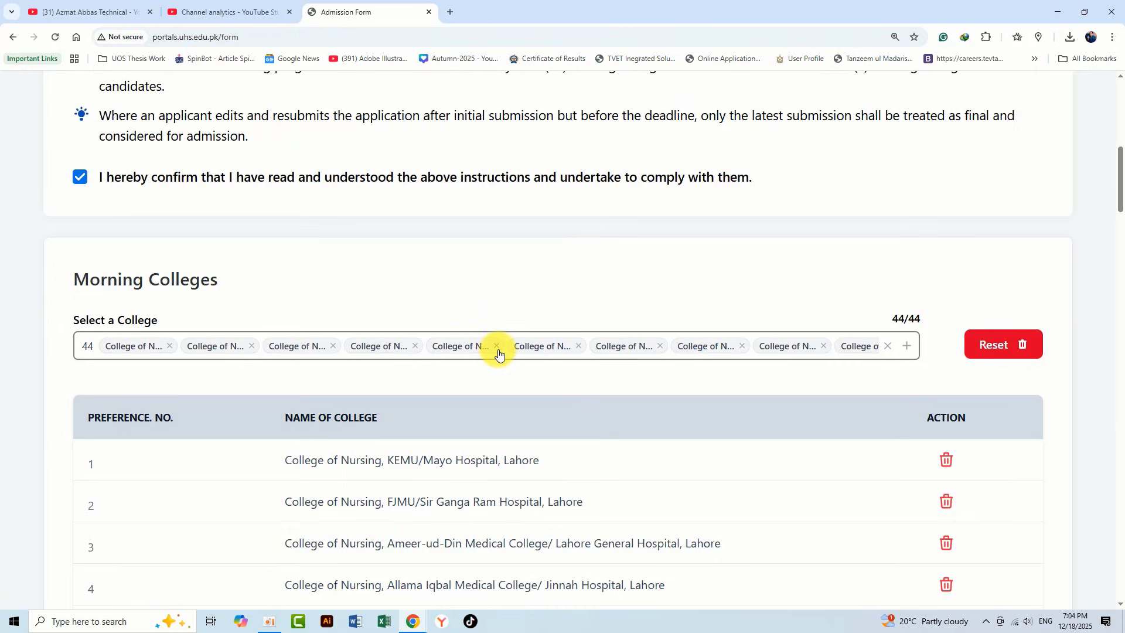
click(947, 464)
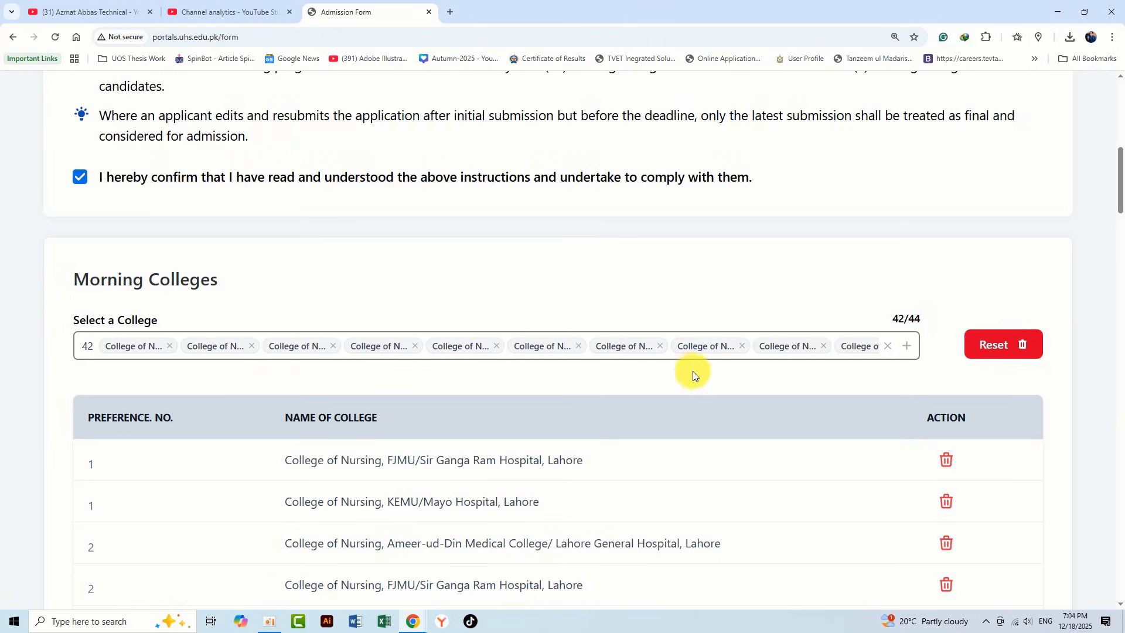
Review the morning and evening preference tables down to the end of the form, checking the listed colleges and preference numbers
scroll(715, 509, down, 20)
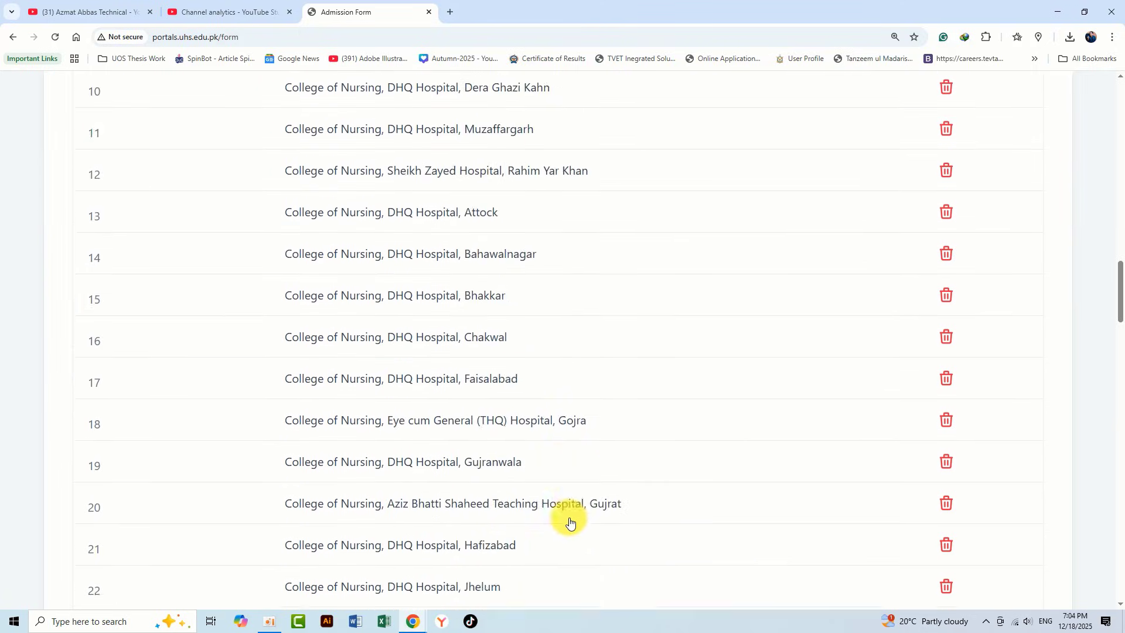
scroll(578, 496, down, 15)
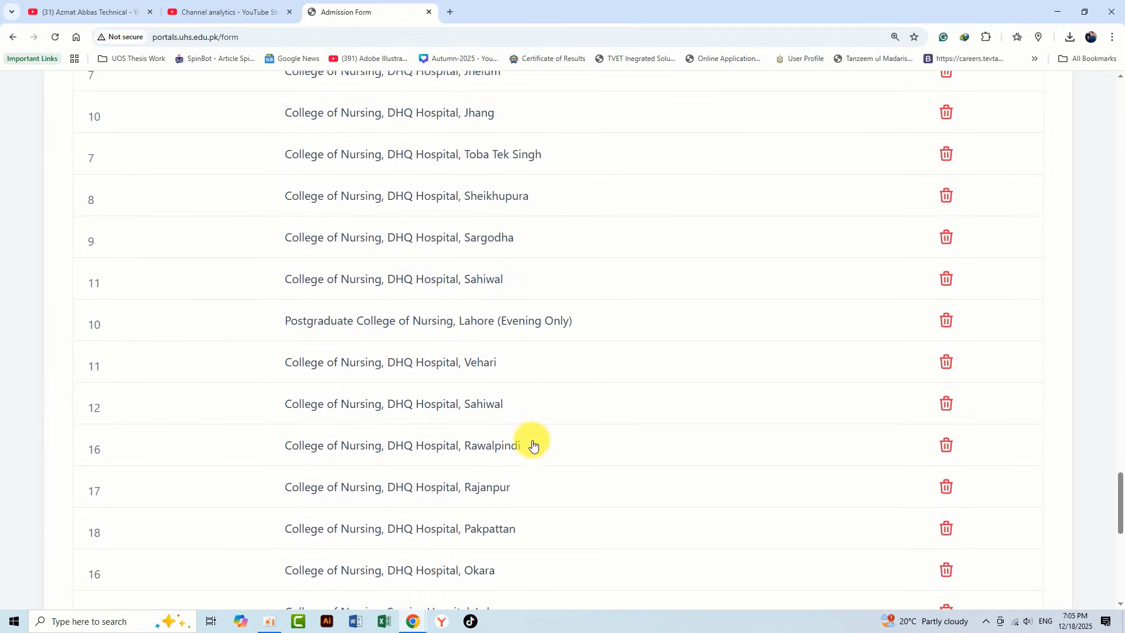
scroll(524, 434, down, 3)
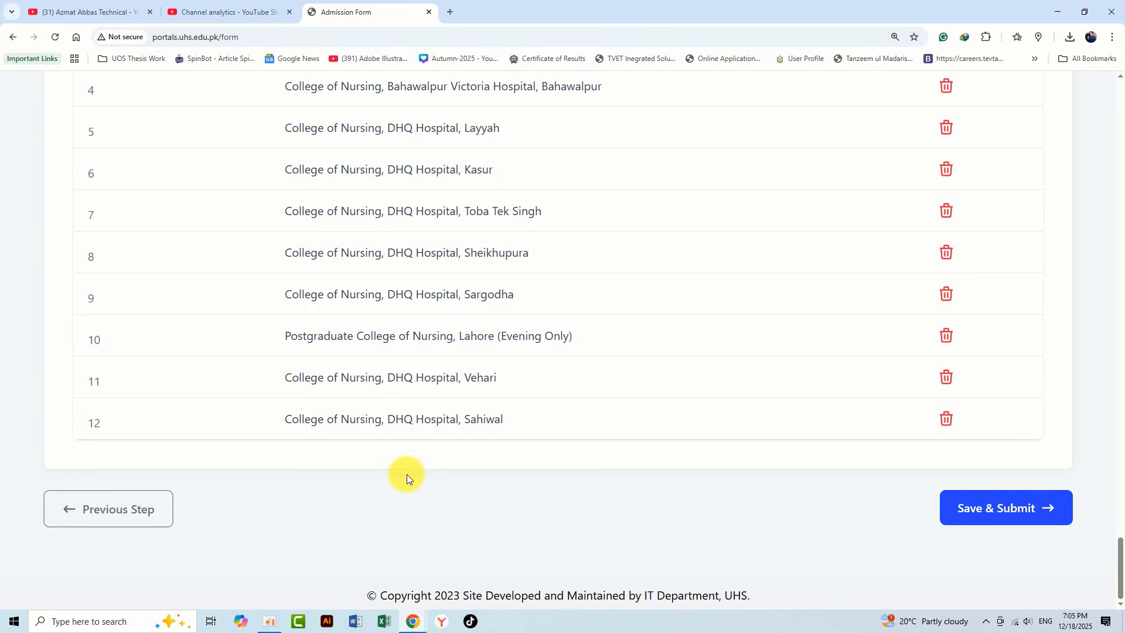
scroll(518, 425, up, 3)
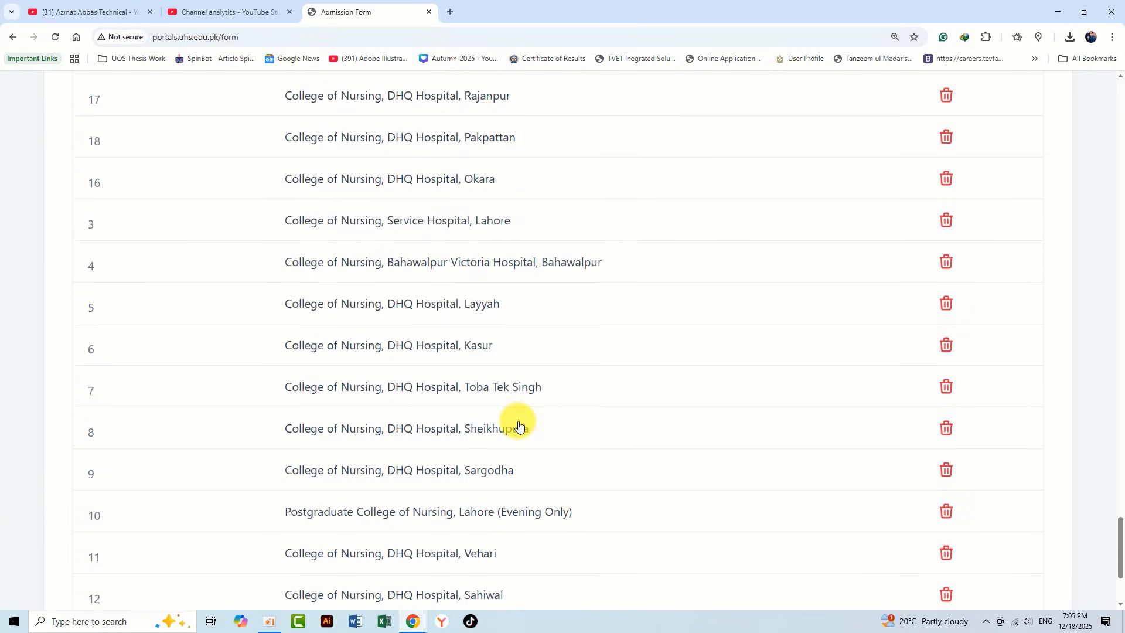
scroll(519, 424, down, 3)
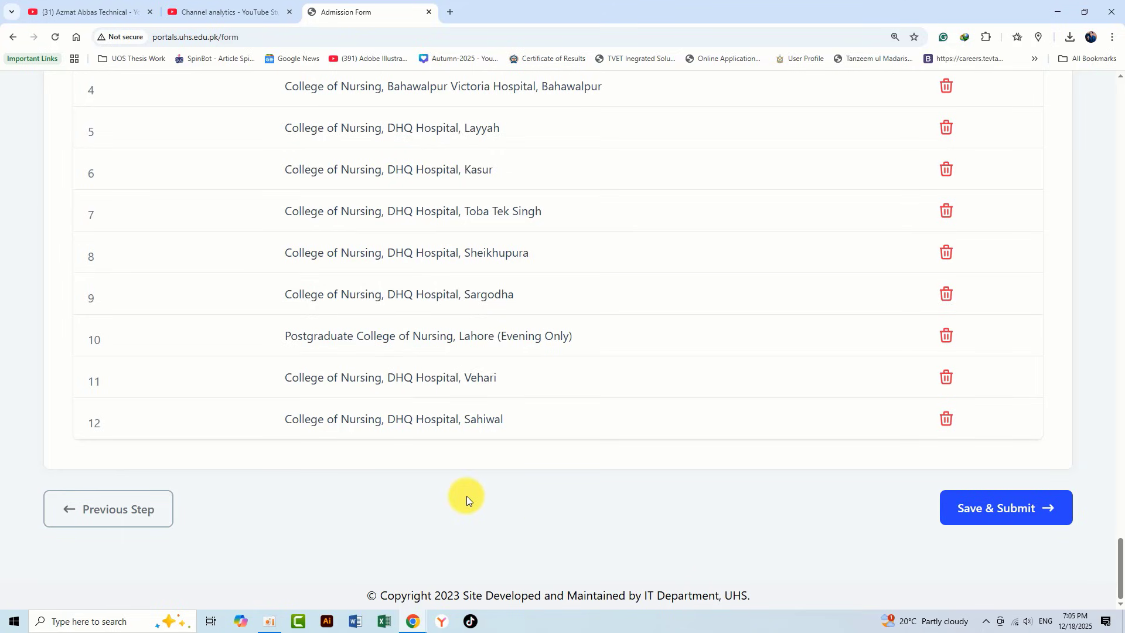
scroll(87, 433, up, 20)
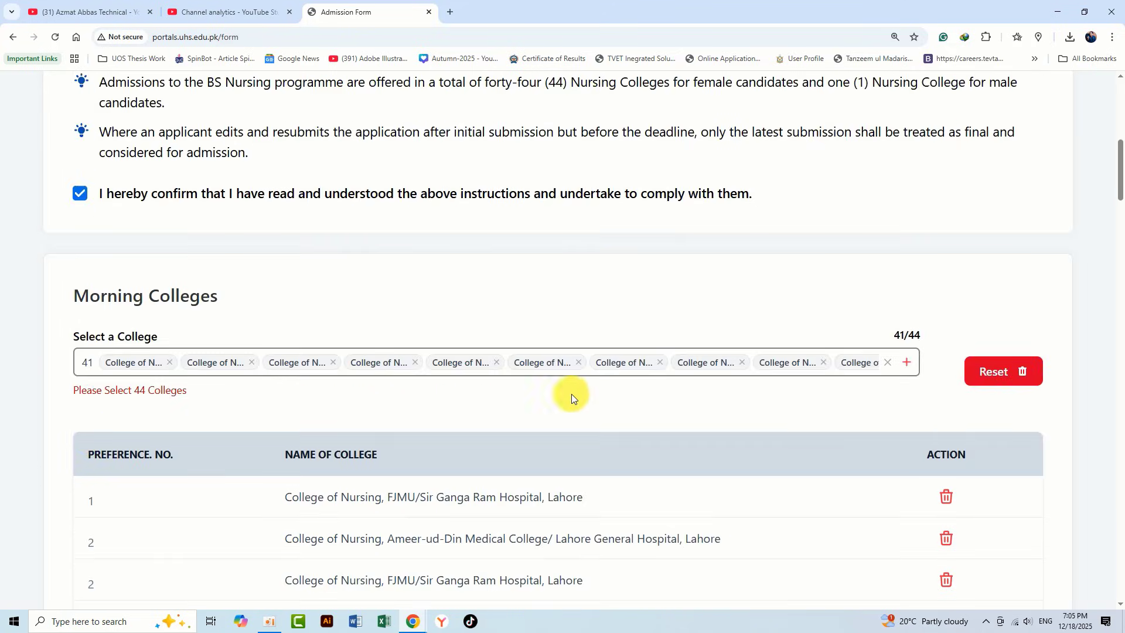
scroll(527, 405, down, 2)
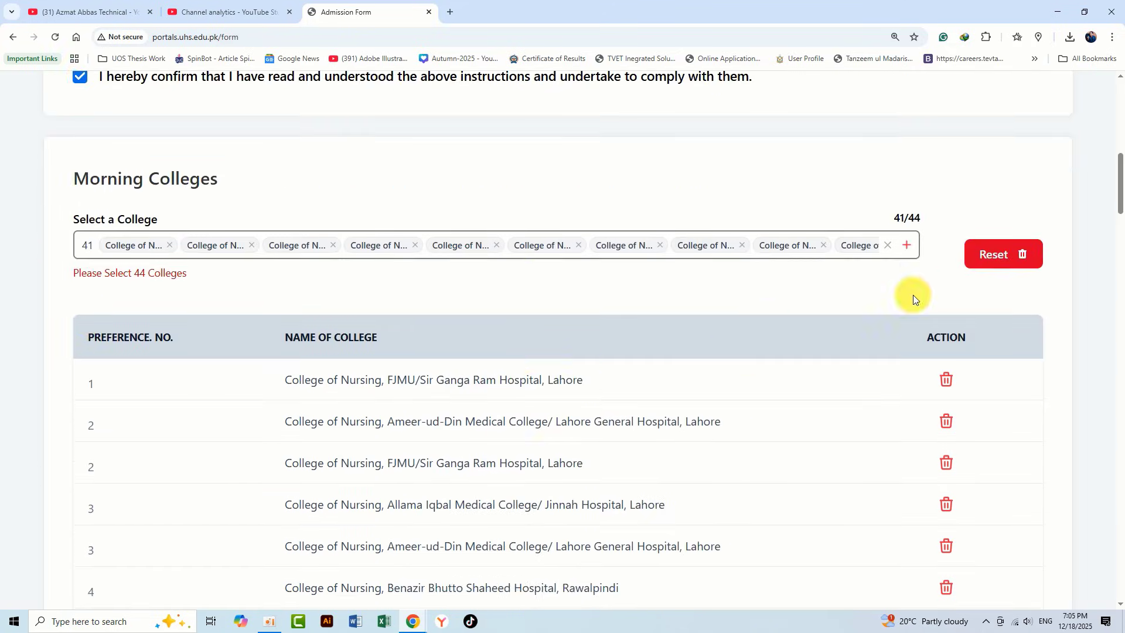
Add KEMU/Mayo Hospital, Lahore and RMU / Holy Family Hospital, Rawalpindi to the morning preferences
click(906, 245)
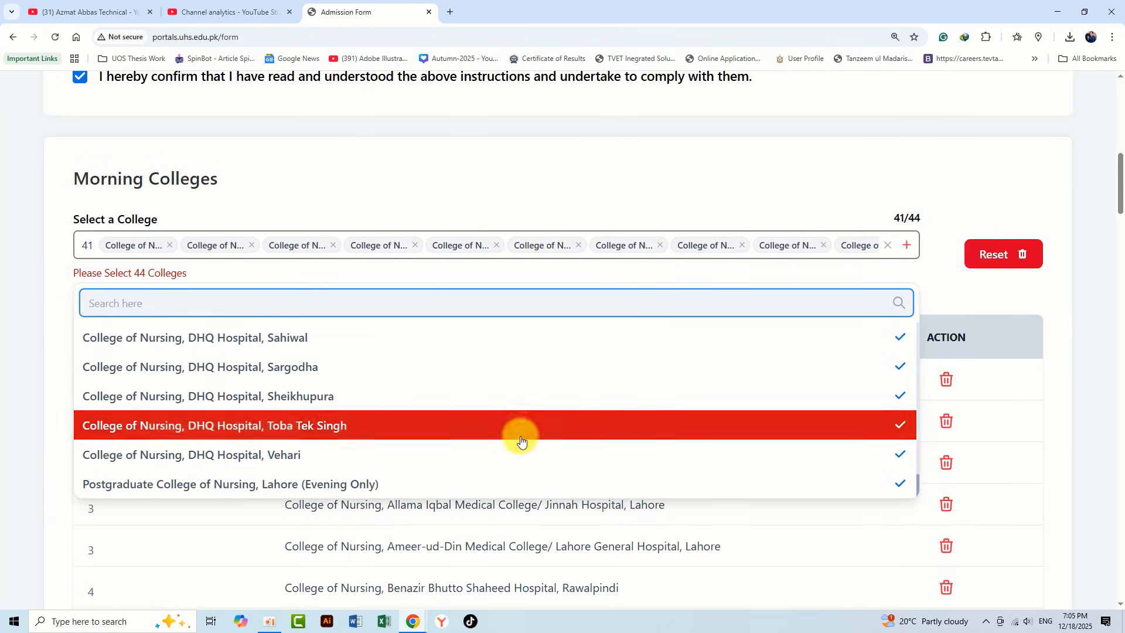
scroll(520, 422, up, 5)
scroll(480, 402, up, 5)
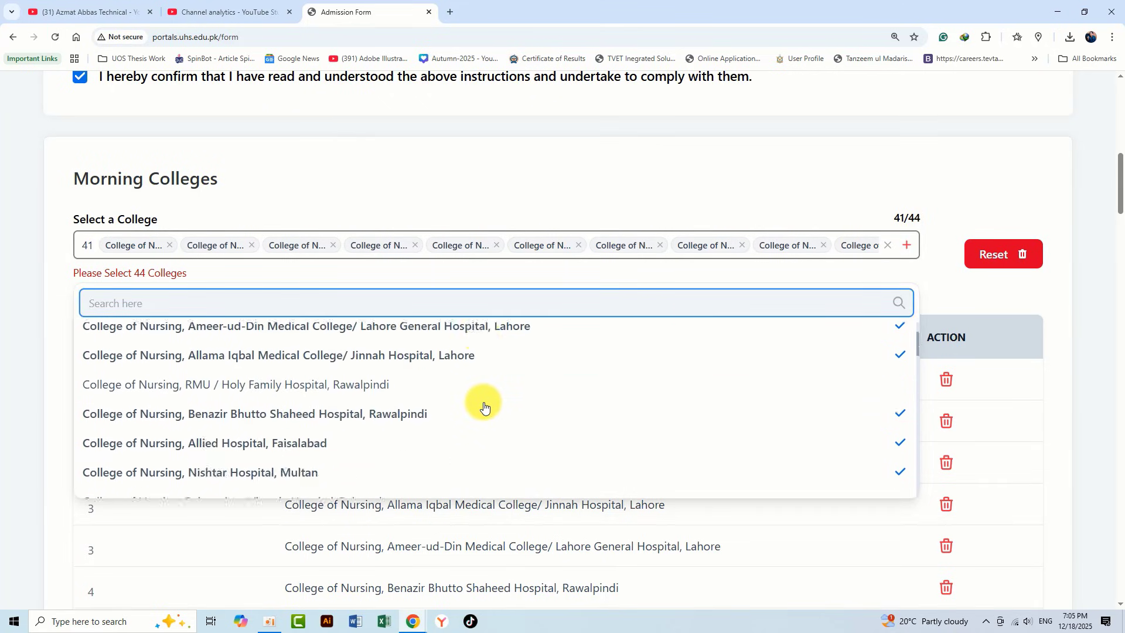
click(391, 346)
scroll(401, 363, down, 3)
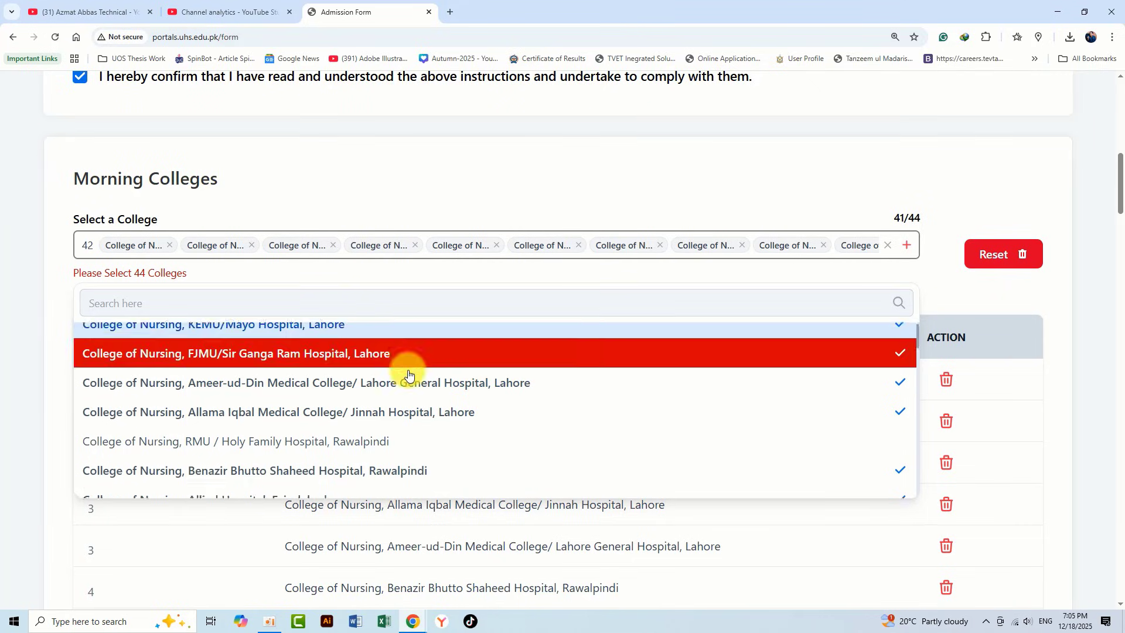
scroll(410, 375, up, 3)
click(381, 457)
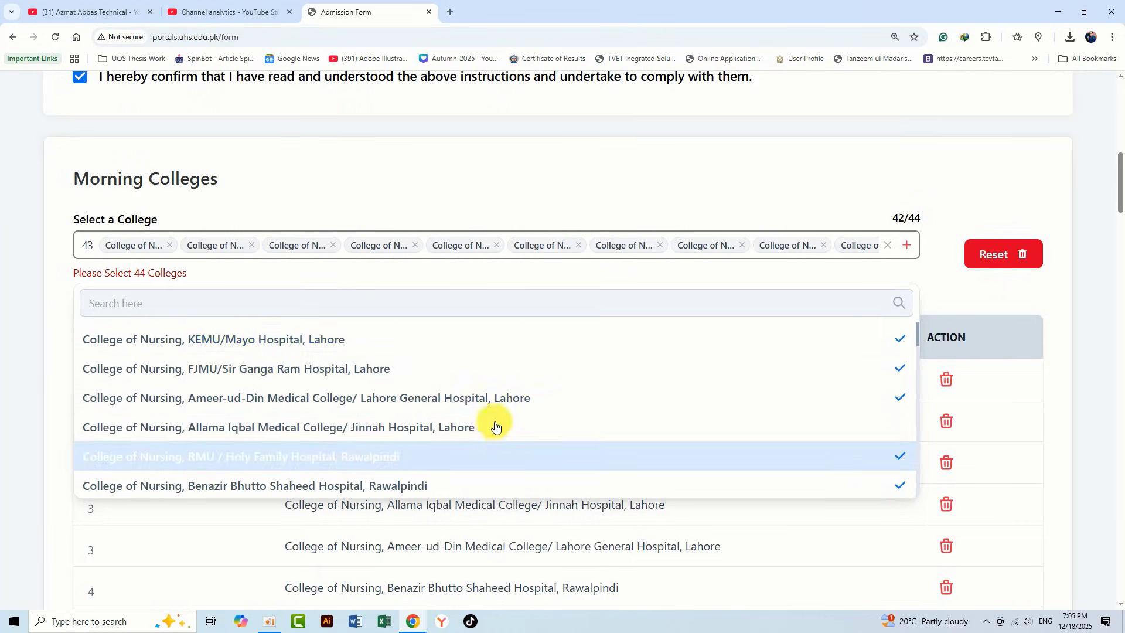
Add Bahawalpur Victoria Hospital, Bahawalpur to the morning preferences and close the college list
scroll(486, 410, down, 3)
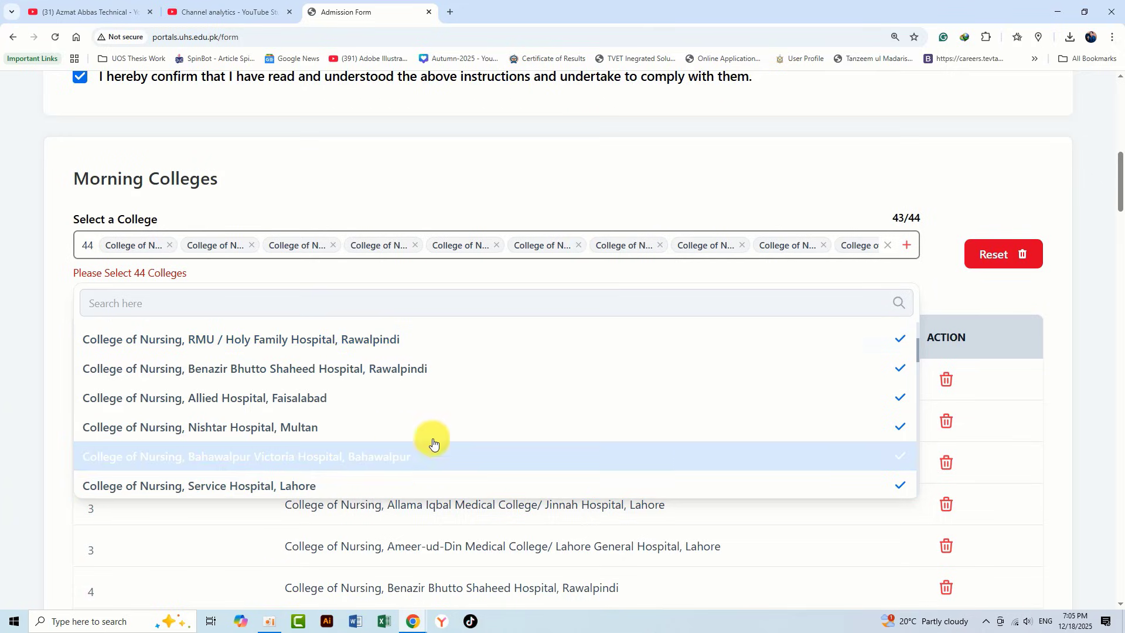
scroll(469, 410, down, 3)
scroll(485, 394, down, 1)
click(484, 394)
scroll(486, 395, down, 4)
scroll(486, 396, down, 2)
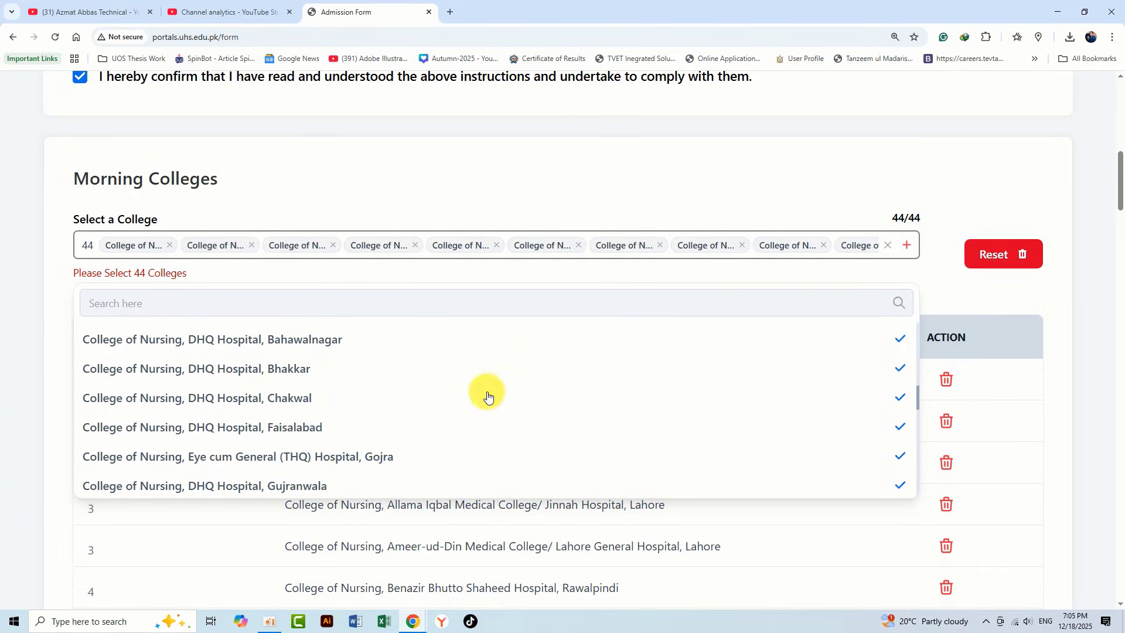
click(975, 290)
Add the DHQ Hospital colleges in Okara, Pakpattan, Rajanpur and Rawalpindi to the evening preferences
scroll(602, 452, down, 20)
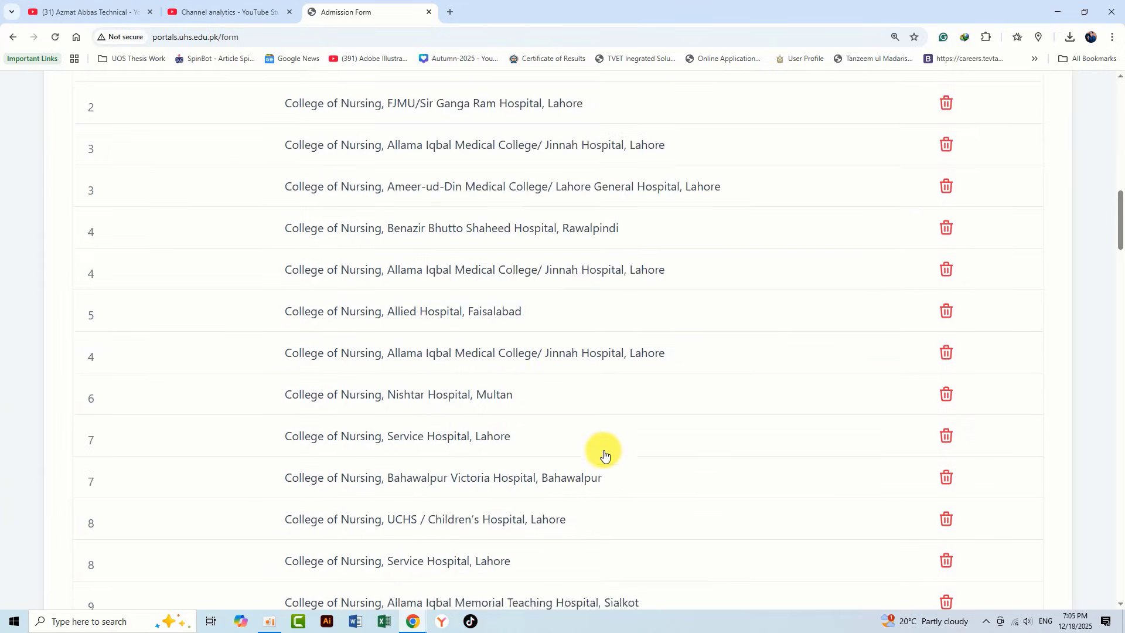
scroll(620, 440, down, 6)
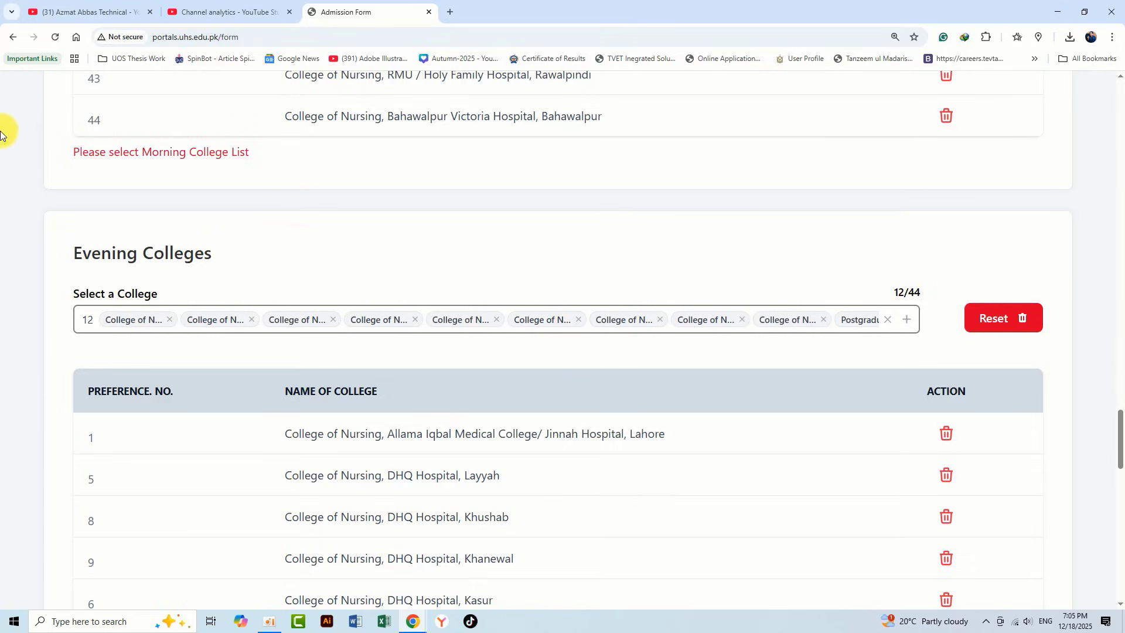
scroll(342, 410, down, 8)
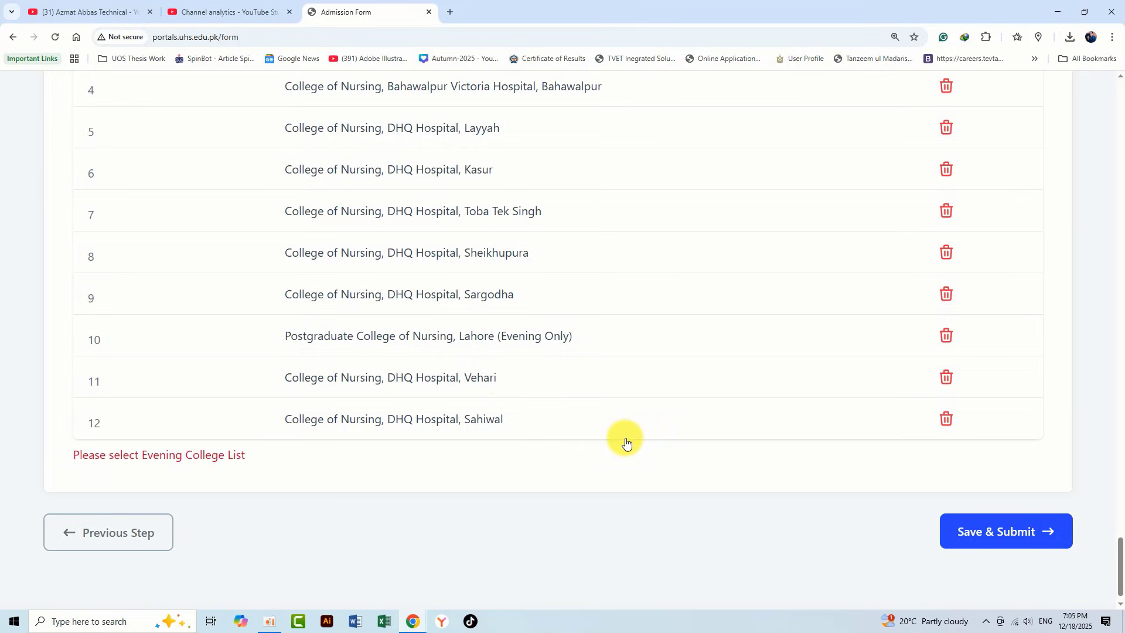
scroll(191, 467, up, 10)
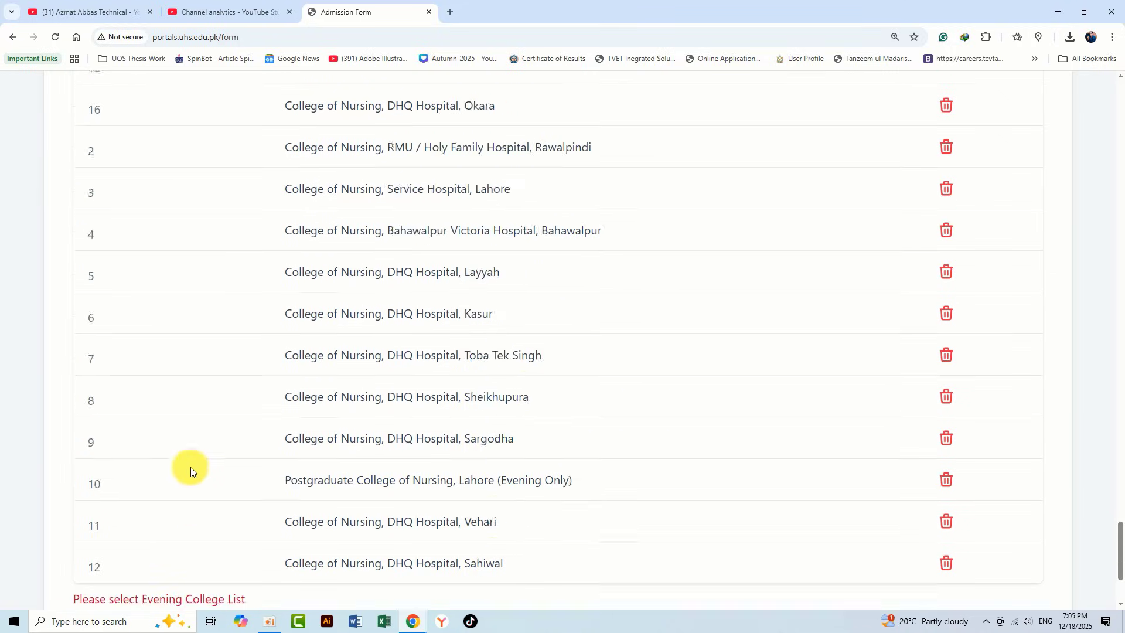
scroll(191, 468, up, 5)
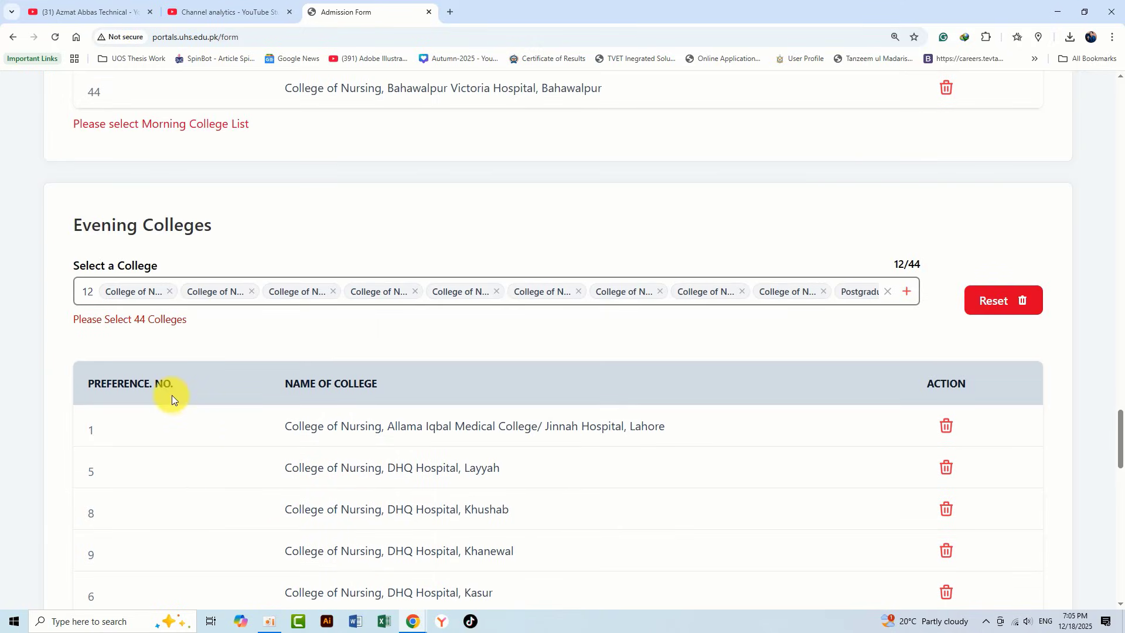
click(907, 292)
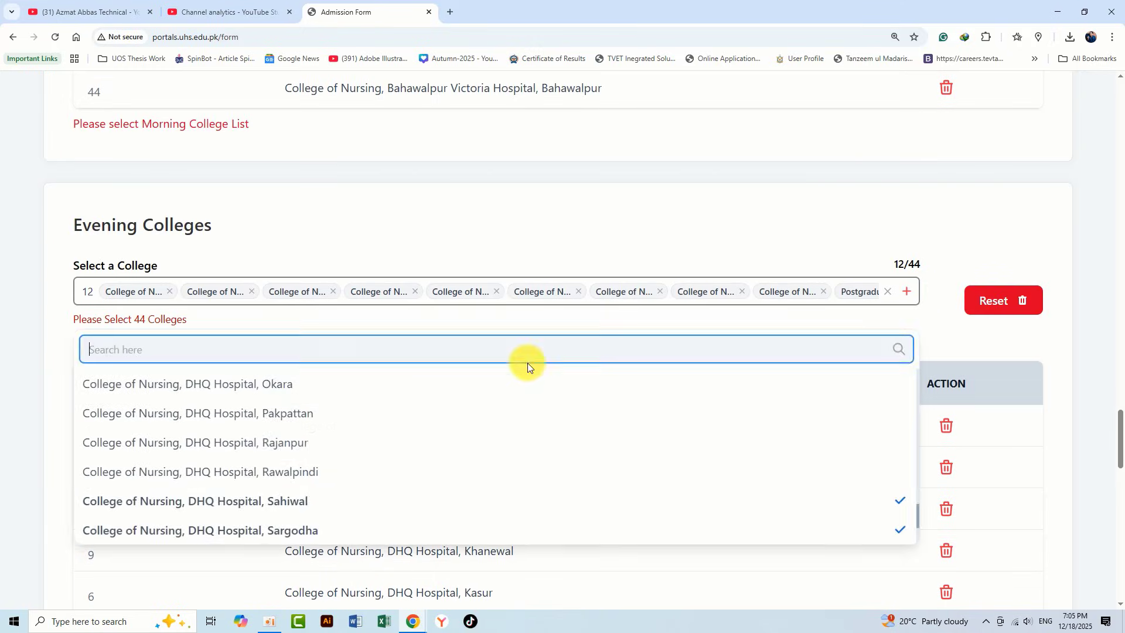
click(289, 391)
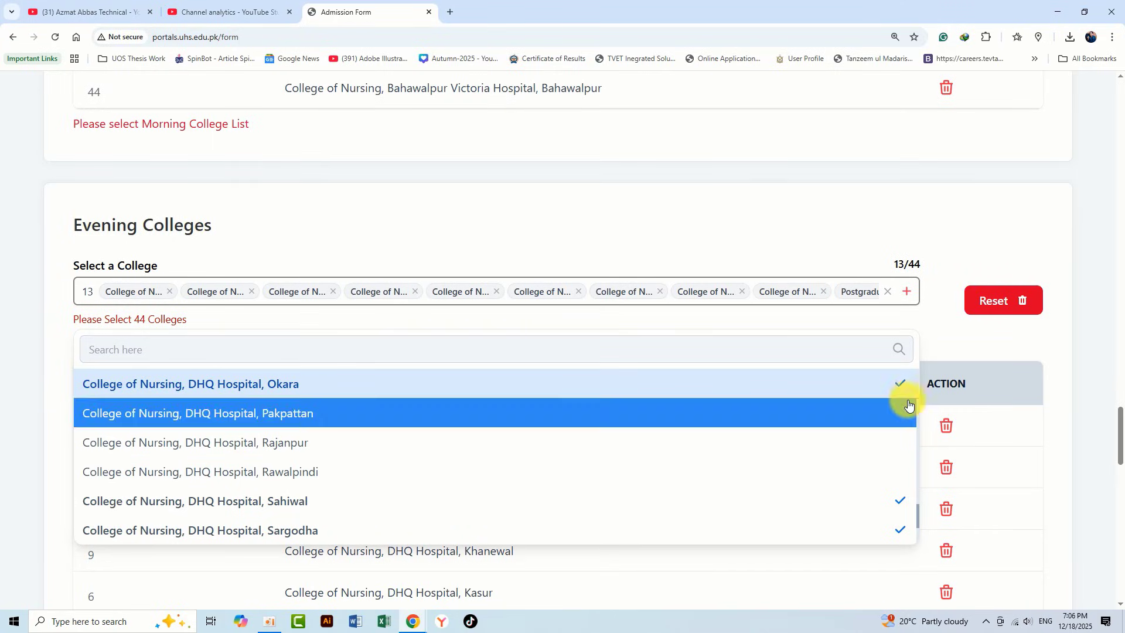
click(290, 417)
click(278, 446)
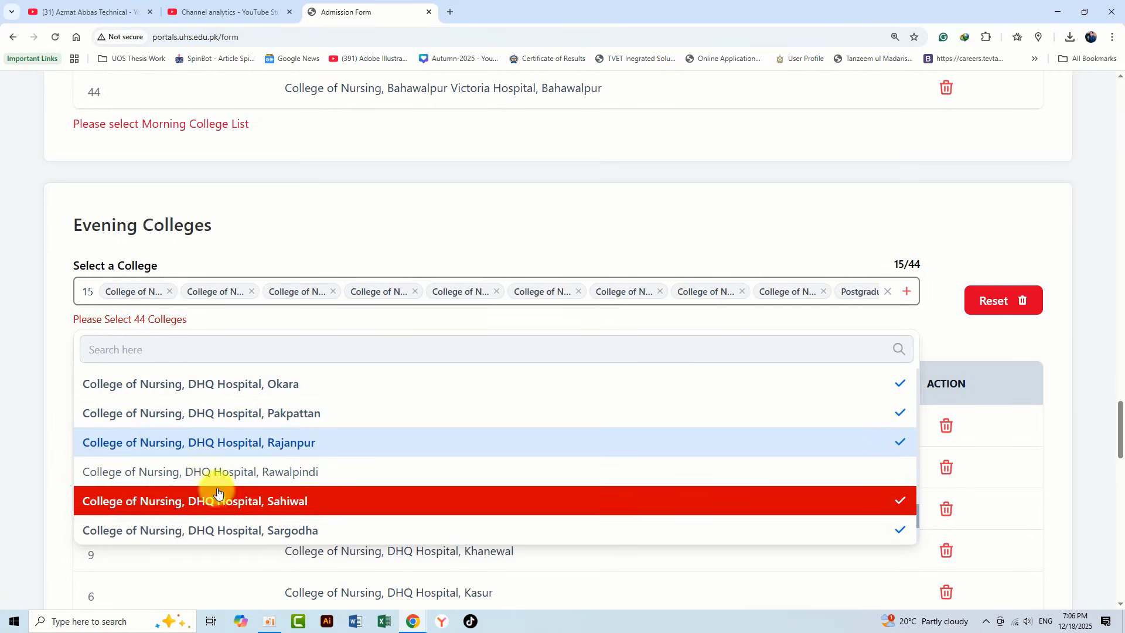
click(416, 469)
scroll(416, 470, down, 2)
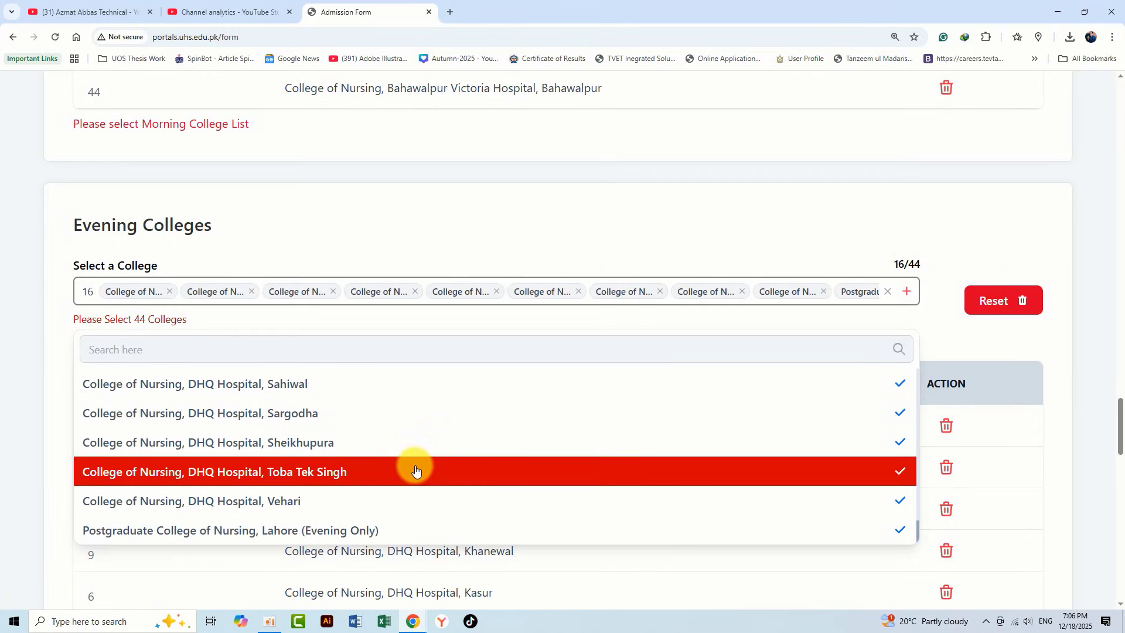
Add the DHQ Hospital colleges in Lodhran and Mandi Bahaudin to the evening preferences
scroll(405, 462, up, 4)
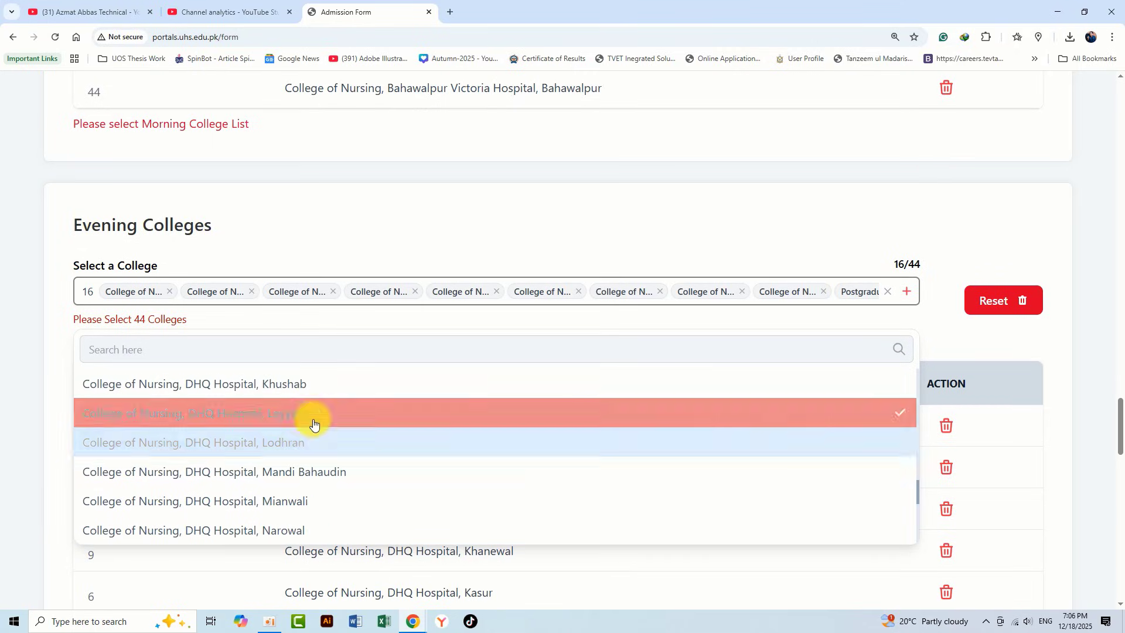
click(272, 453)
click(271, 473)
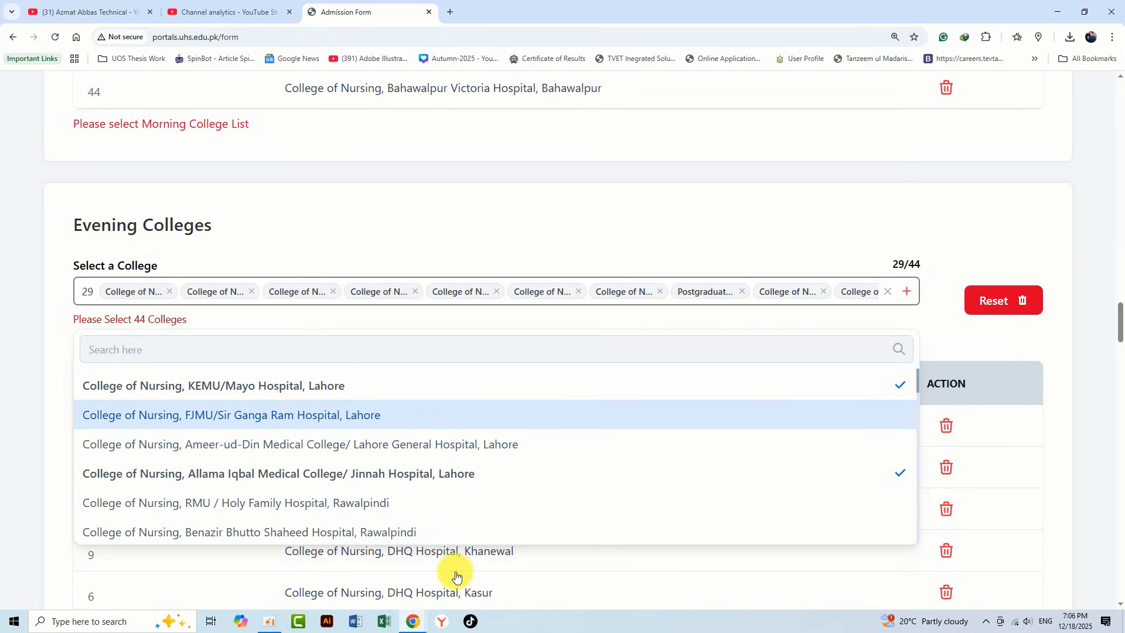
Add FJMU/Sir Ganga Ram Hospital, Ameer-ud-Din Medical College/ Lahore General Hospital and RMU / Holy Family Hospital to the evening preferences
scroll(456, 577, down, 1)
click(351, 356)
click(322, 384)
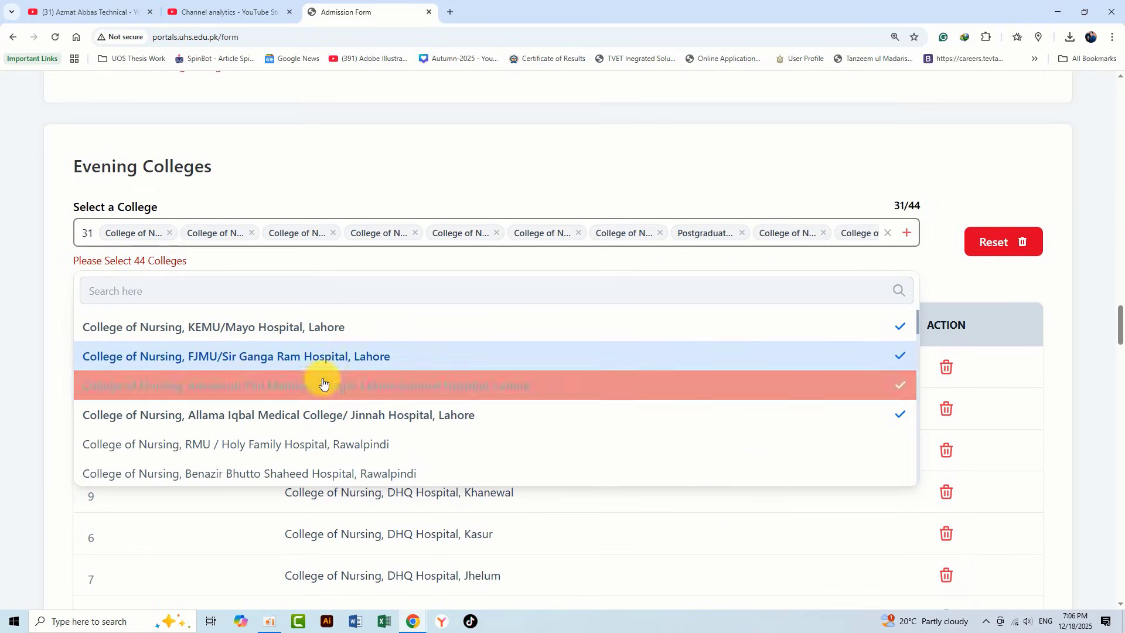
click(446, 452)
Add Benazir Bhutto Shaheed Hospital, Rawalpindi, Allied Hospital, Faisalabad and Bahawalpur Victoria Hospital, Bahawalpur to the evening preferences
scroll(394, 402, down, 2)
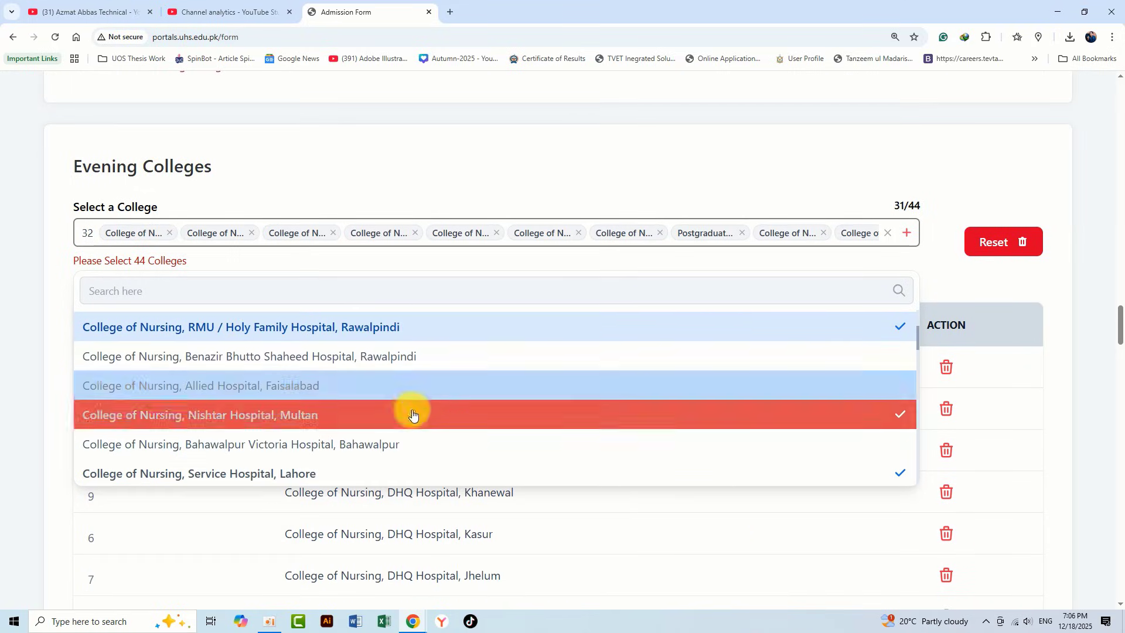
click(354, 357)
click(287, 384)
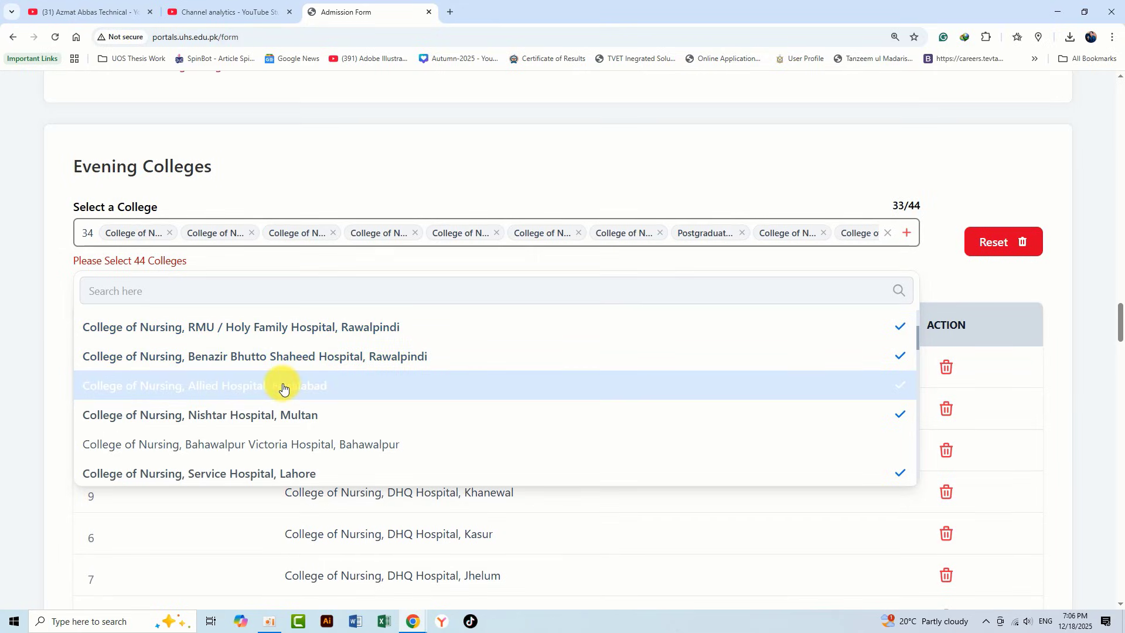
click(289, 444)
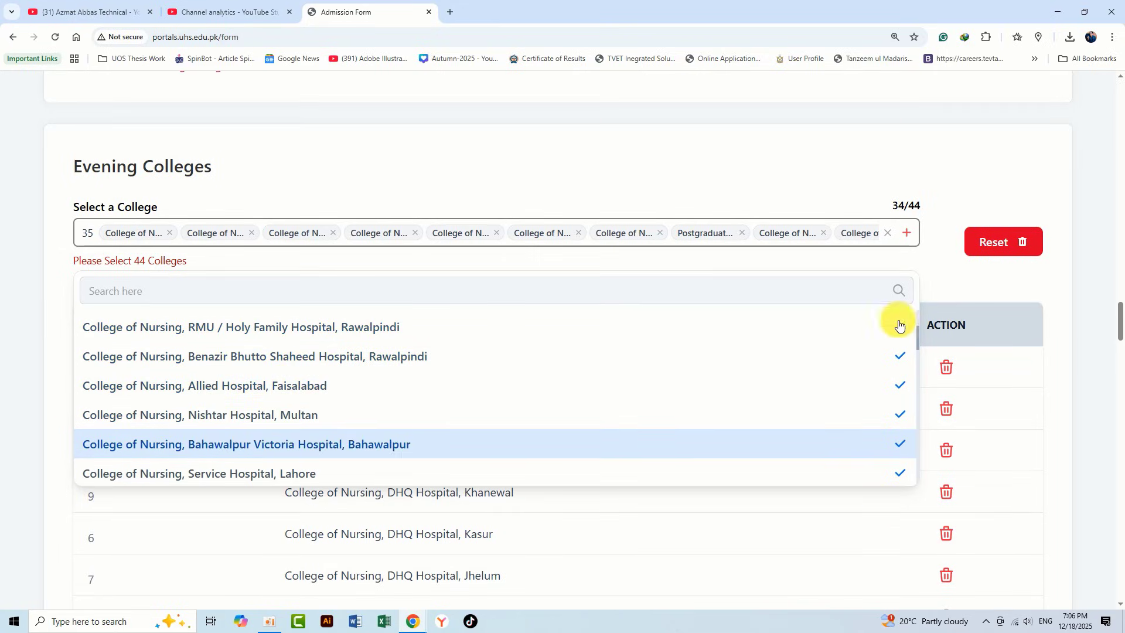
Add the DHQ Hospital colleges in Attock, Bahawalnagar, Bhakkar, Chakwal and Faisalabad to the evening preferences
scroll(754, 436, down, 5)
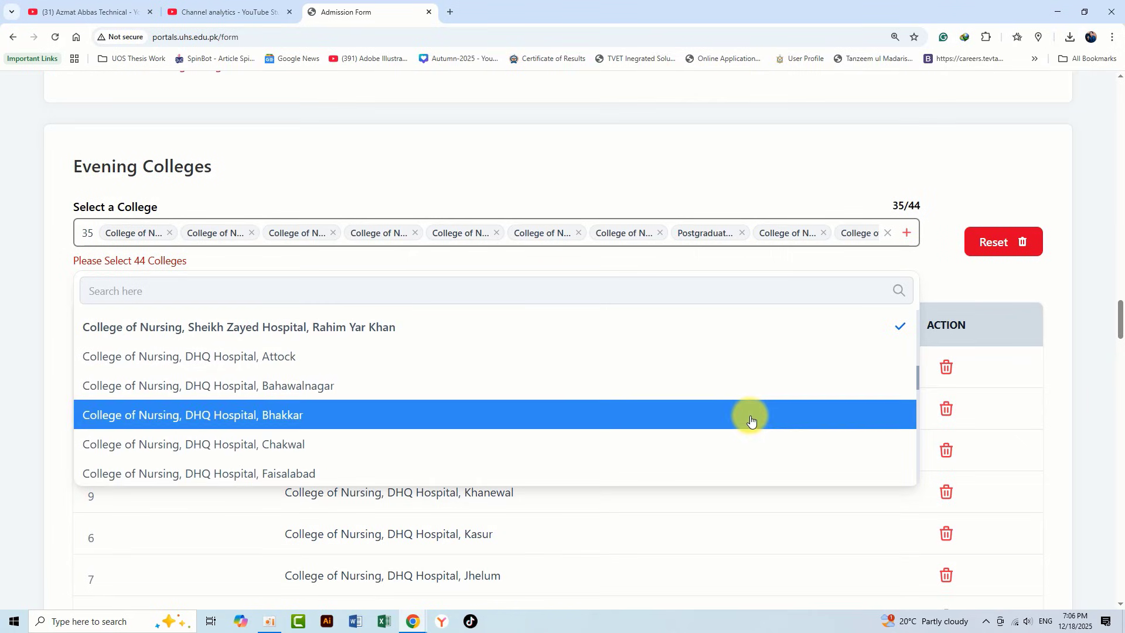
click(311, 359)
click(297, 393)
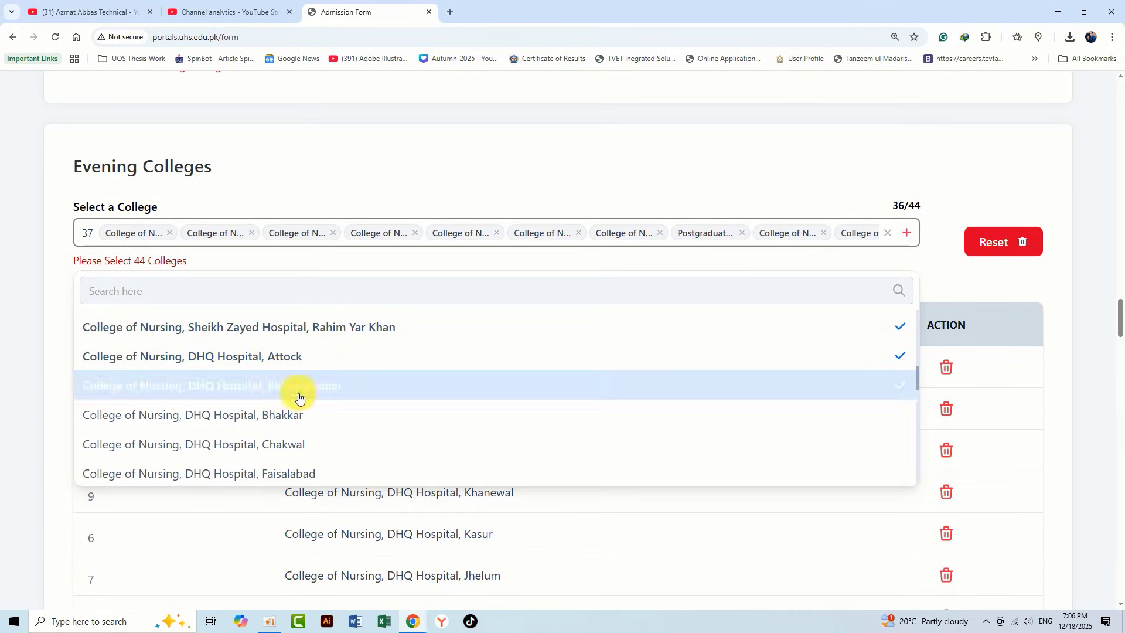
click(287, 417)
click(284, 444)
click(284, 472)
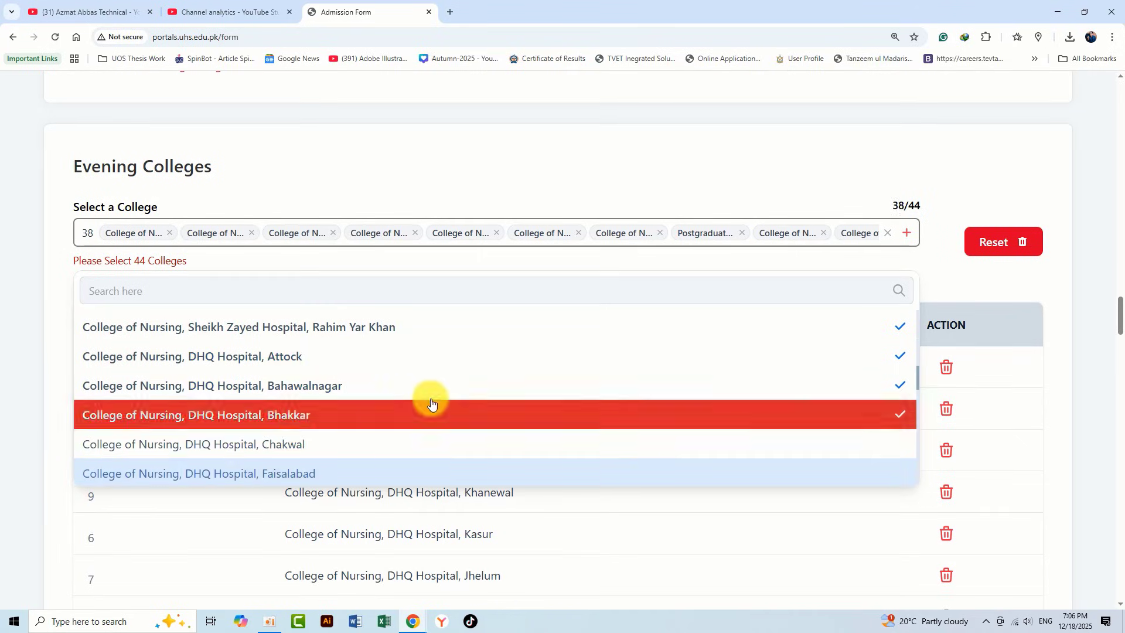
scroll(467, 436, down, 2)
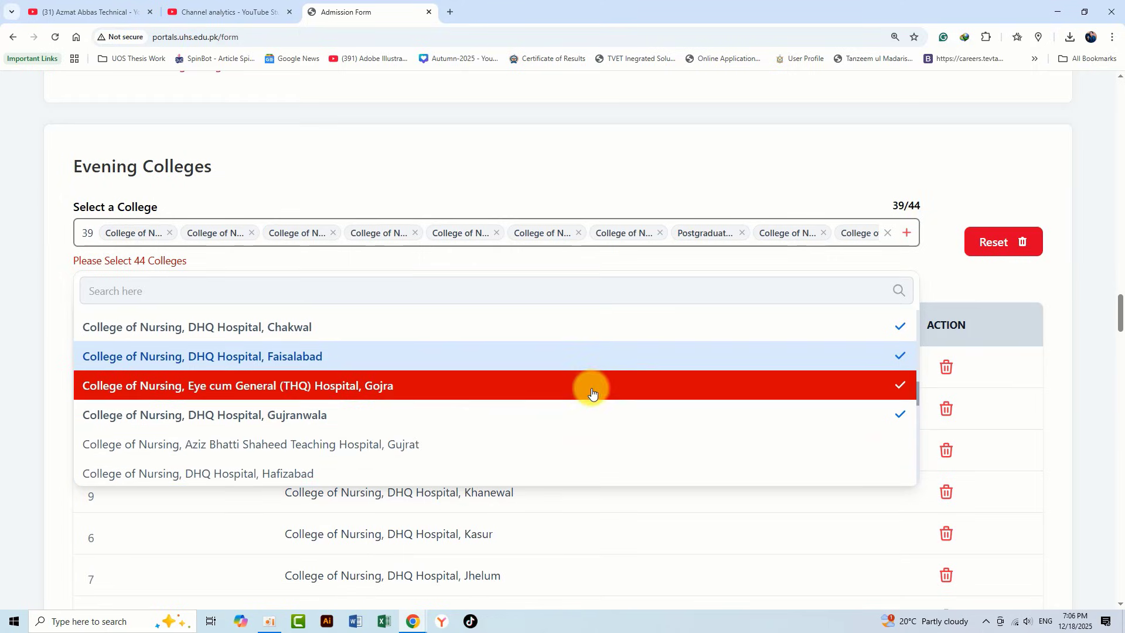
scroll(590, 390, up, 1)
click(289, 356)
scroll(431, 369, down, 1)
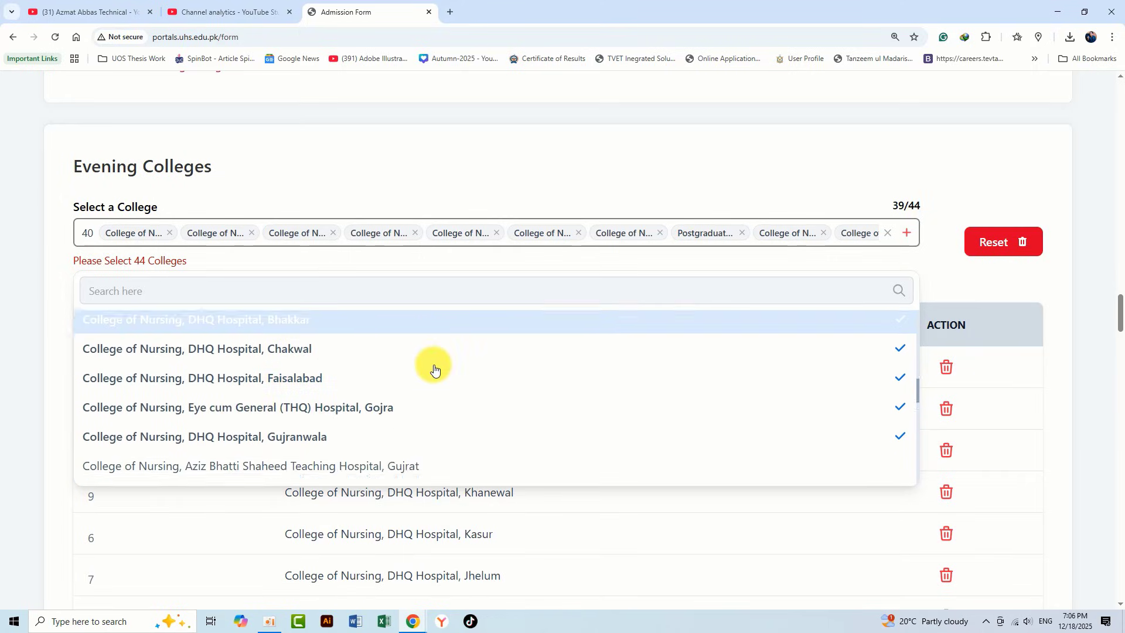
Add College of Nursing, DHQ Hospital, Hafizabad to the evening preferences
scroll(434, 369, down, 2)
scroll(382, 351, up, 1)
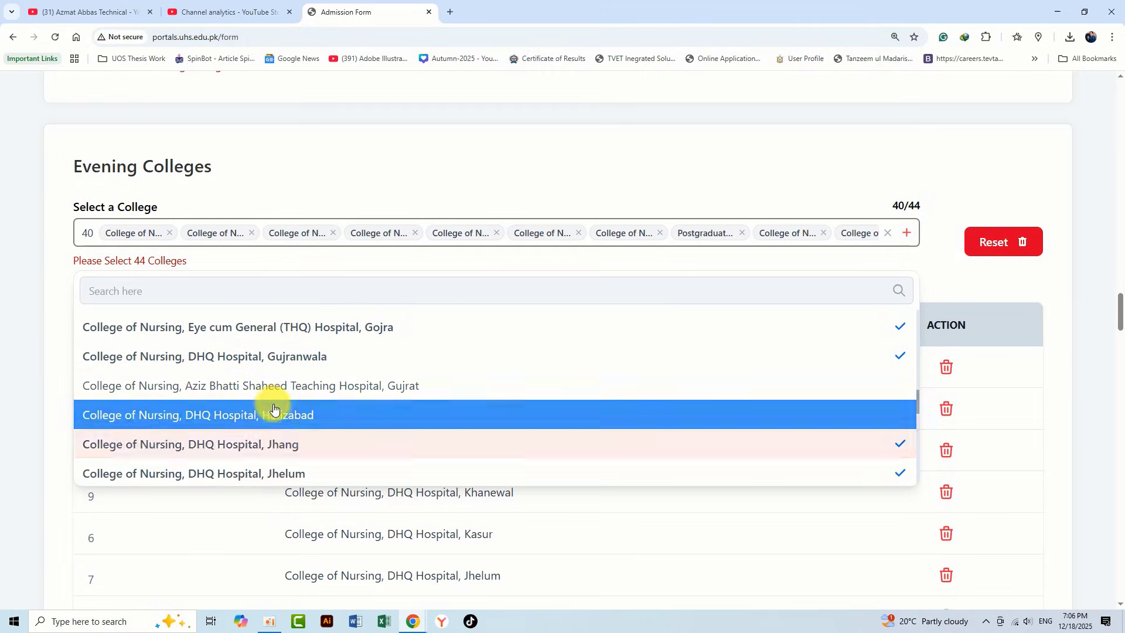
click(472, 420)
scroll(477, 420, down, 2)
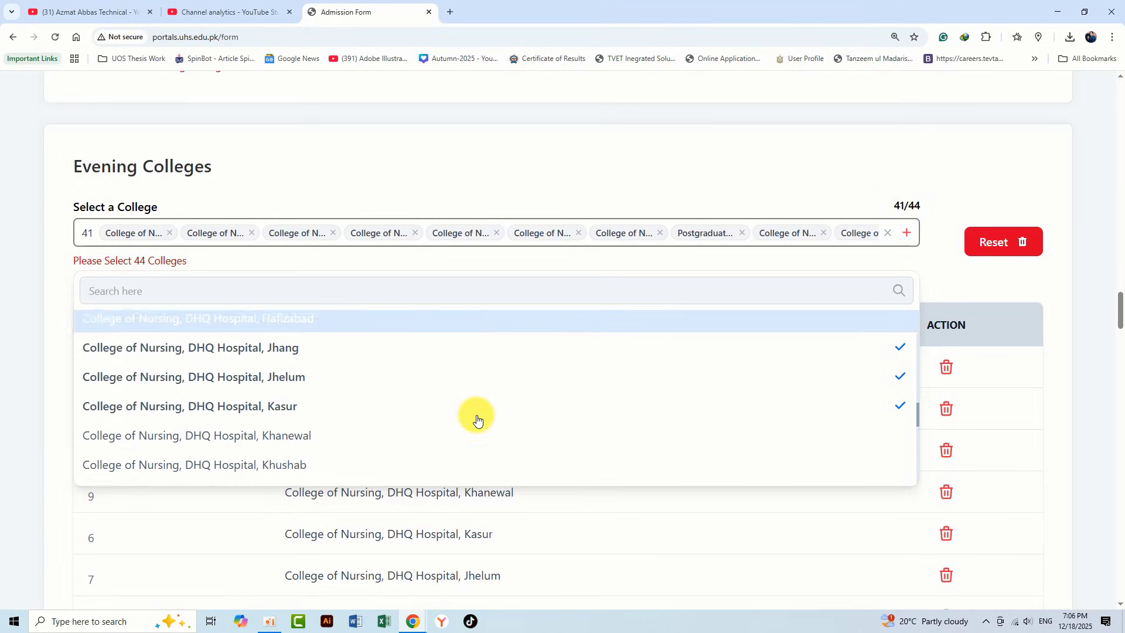
Add the DHQ Hospital colleges in Khanewal and Khushab to the evening preferences, completing the 44 selections, and close the college list
click(468, 419)
scroll(374, 398, down, 1)
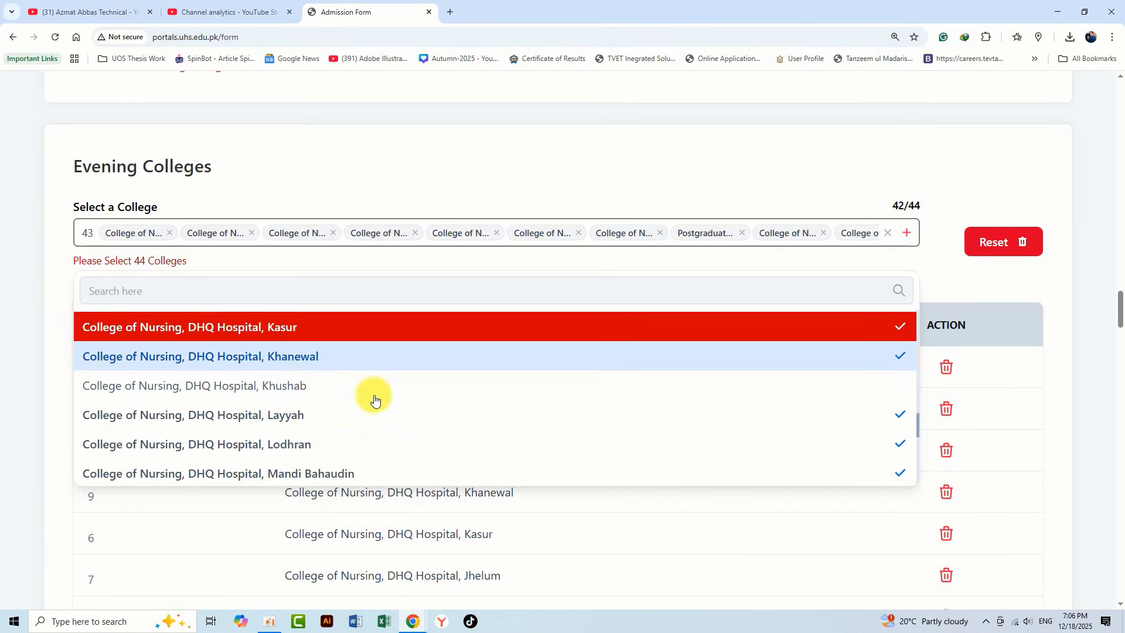
click(374, 398)
scroll(402, 395, down, 3)
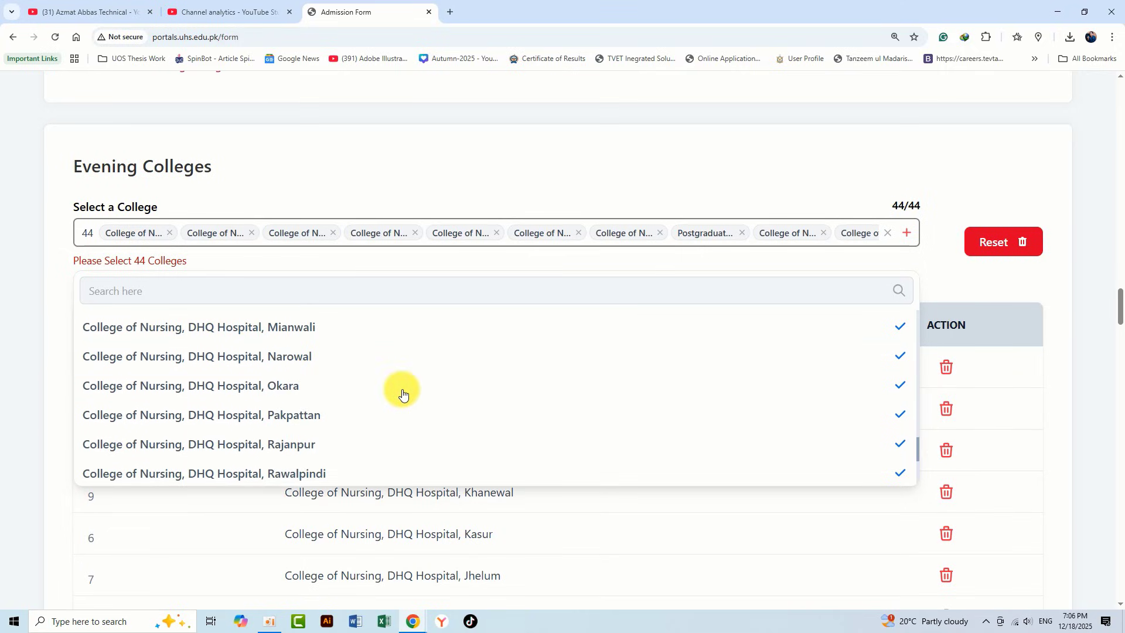
scroll(402, 391, down, 3)
scroll(402, 389, up, 5)
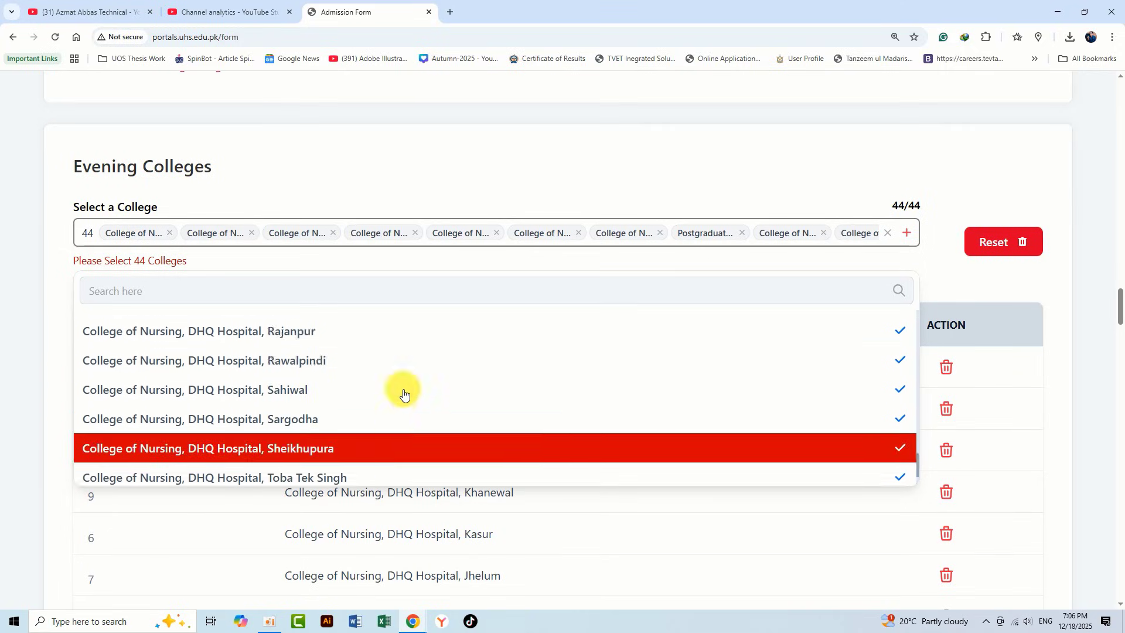
click(1074, 400)
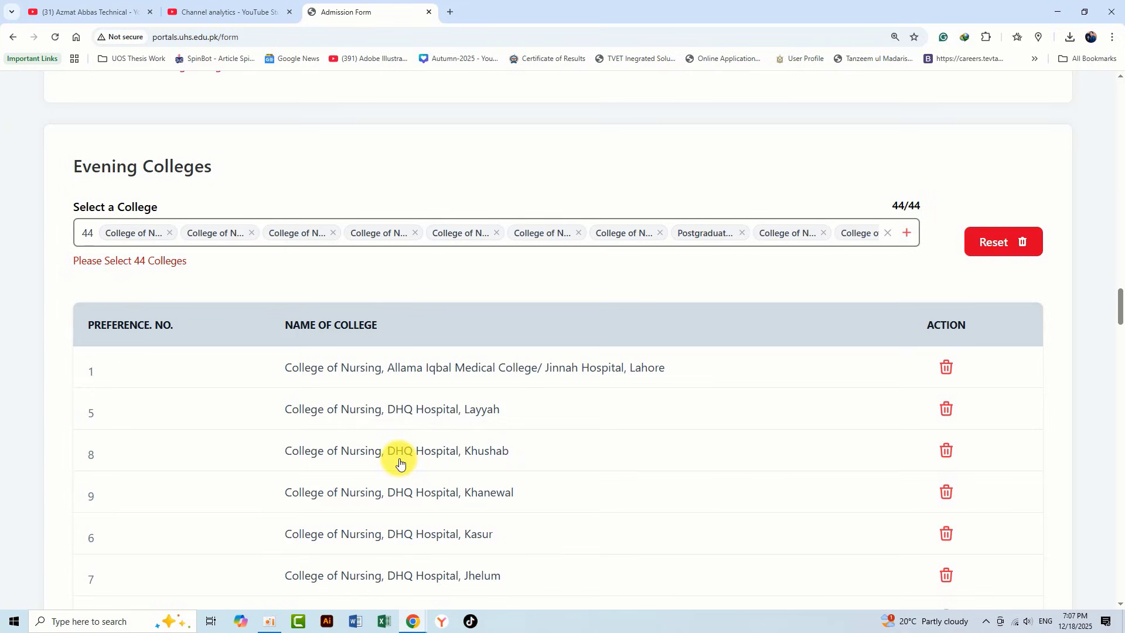
Review the evening college list down to preference 44, then save and submit the college preferences
scroll(489, 408, down, 20)
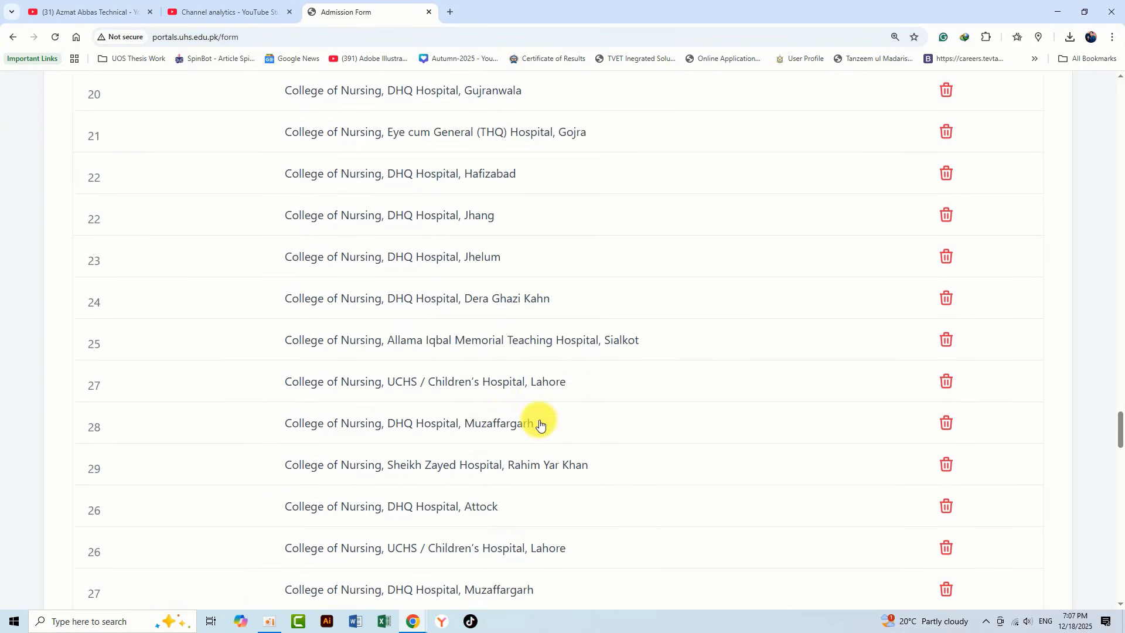
scroll(542, 421, down, 20)
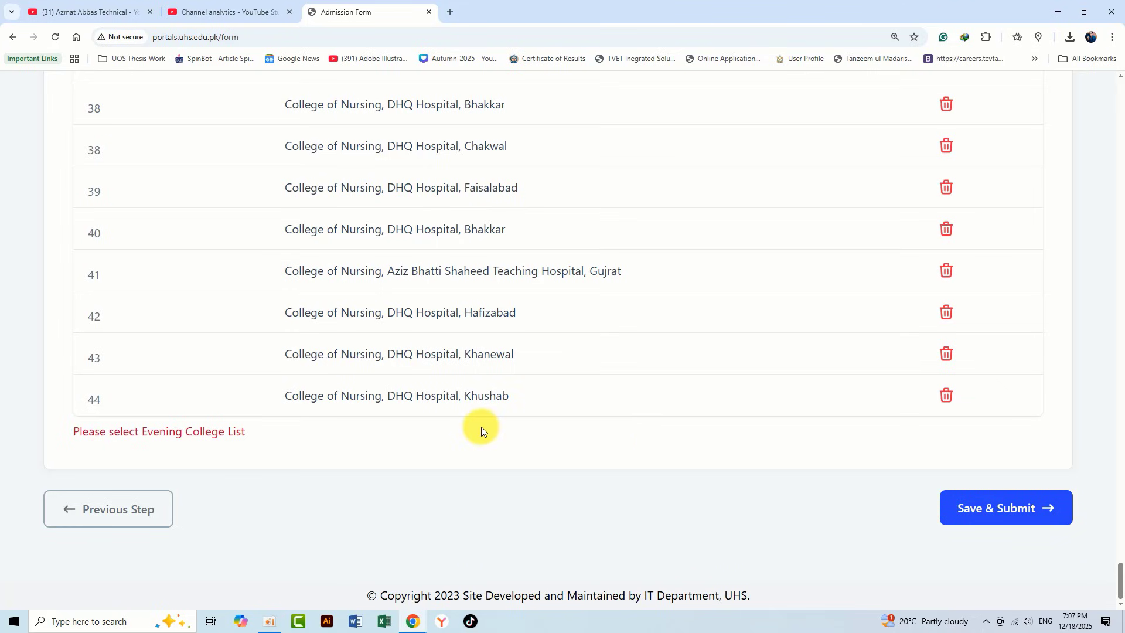
click(996, 508)
Examine the document upload instructions and every required document, from the domicile certificate to the signature specimen and white-background photograph
scroll(525, 465, up, 20)
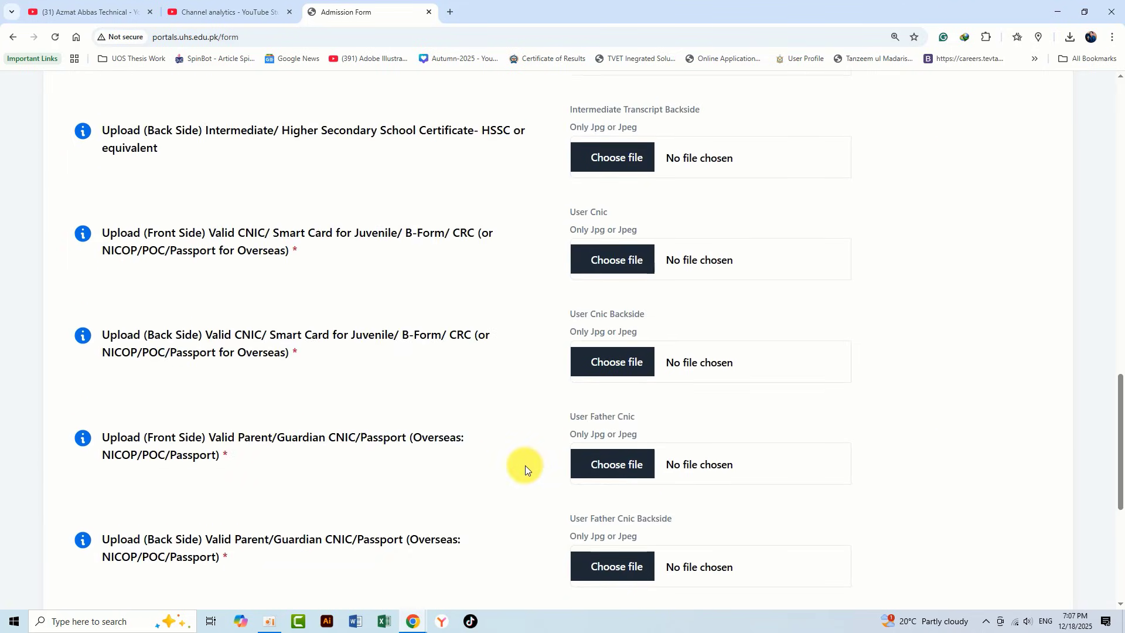
scroll(476, 447, down, 4)
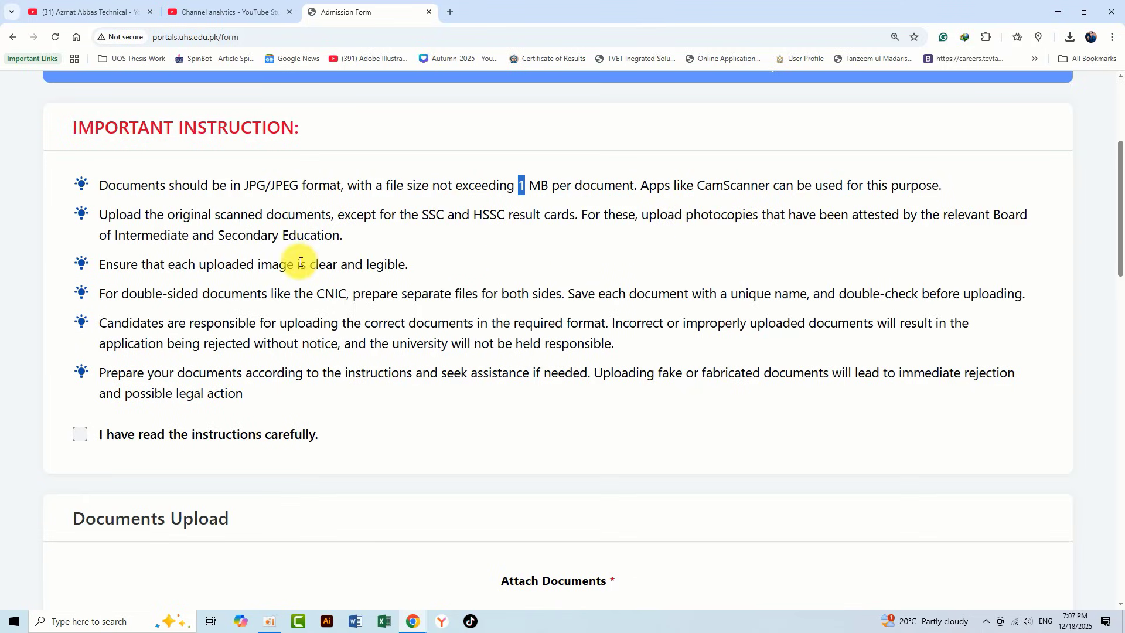
scroll(414, 409, down, 5)
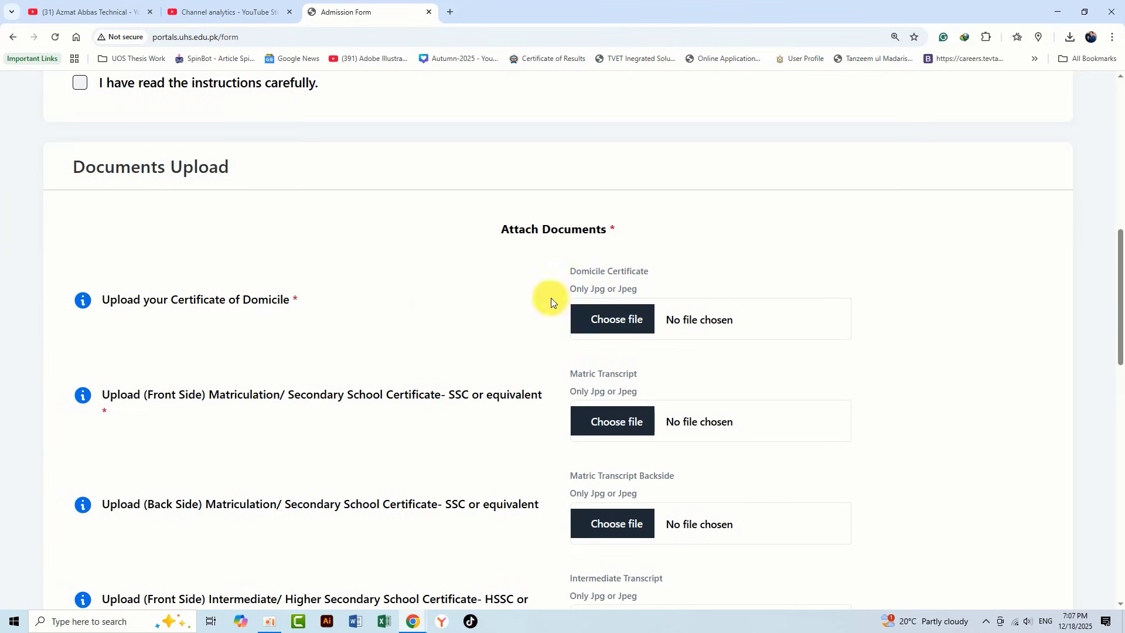
scroll(568, 334, down, 3)
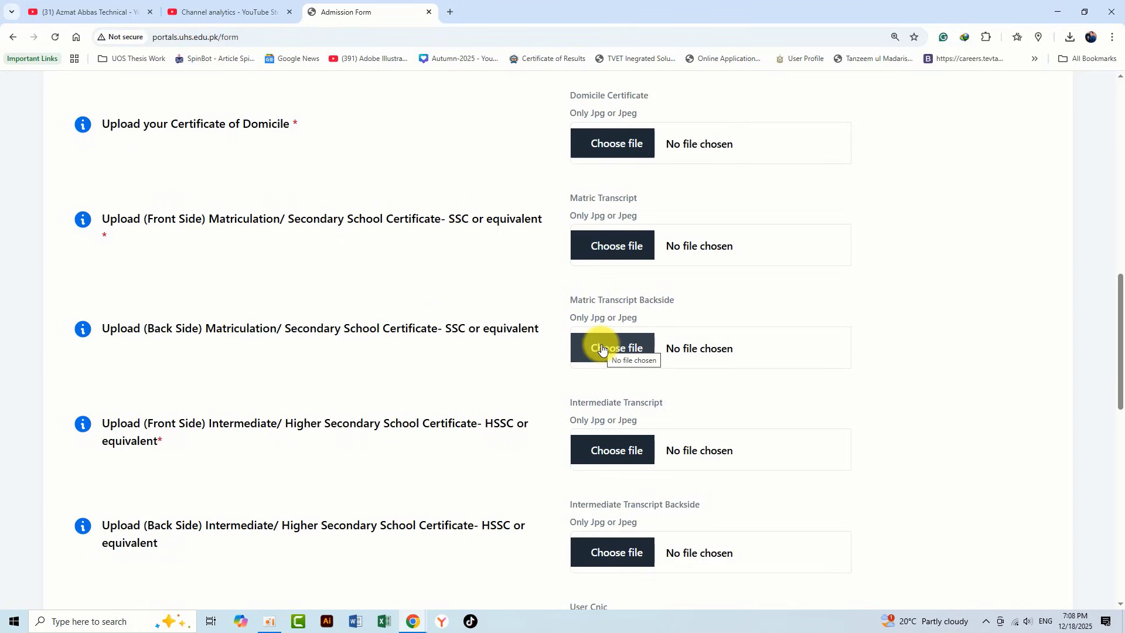
scroll(603, 348, down, 2)
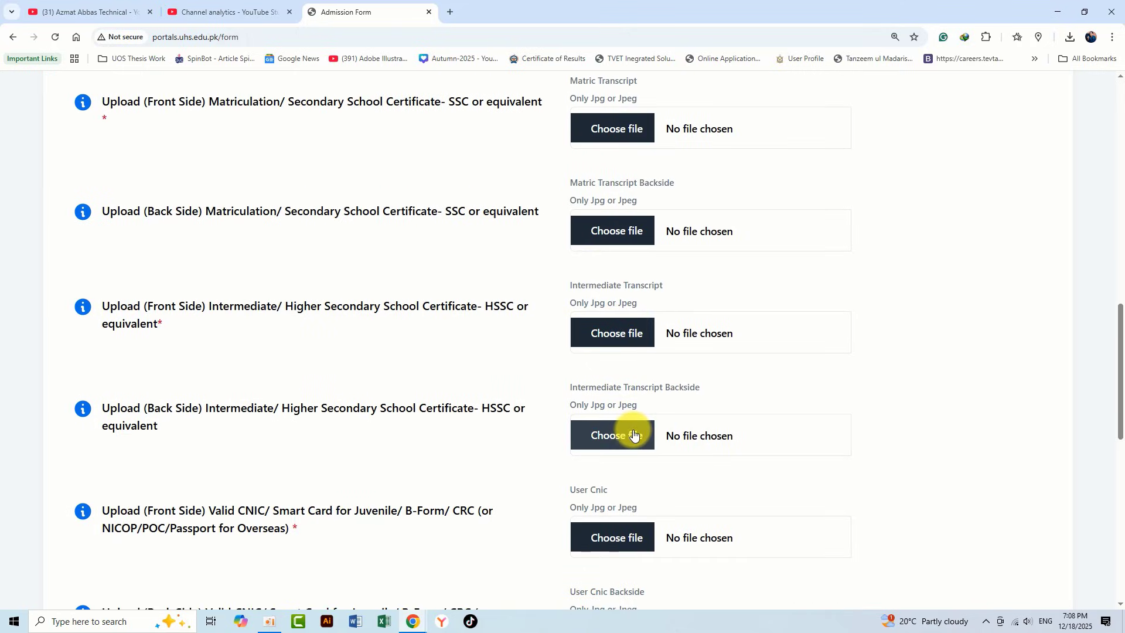
scroll(628, 440, down, 2)
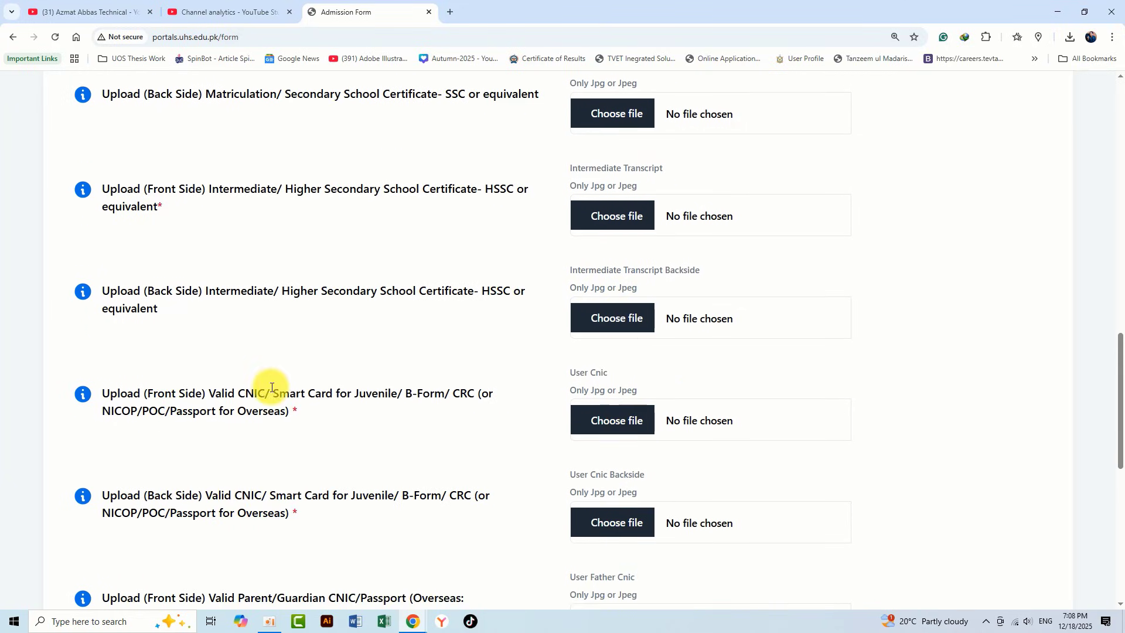
scroll(656, 419, down, 2)
scroll(652, 421, down, 2)
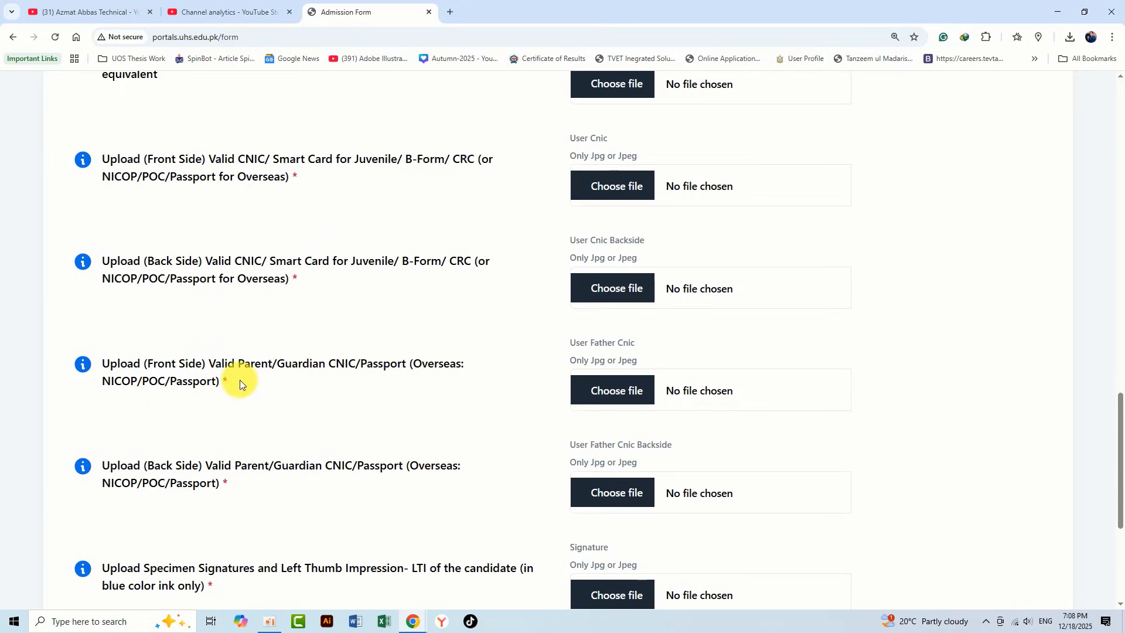
scroll(627, 375, down, 1)
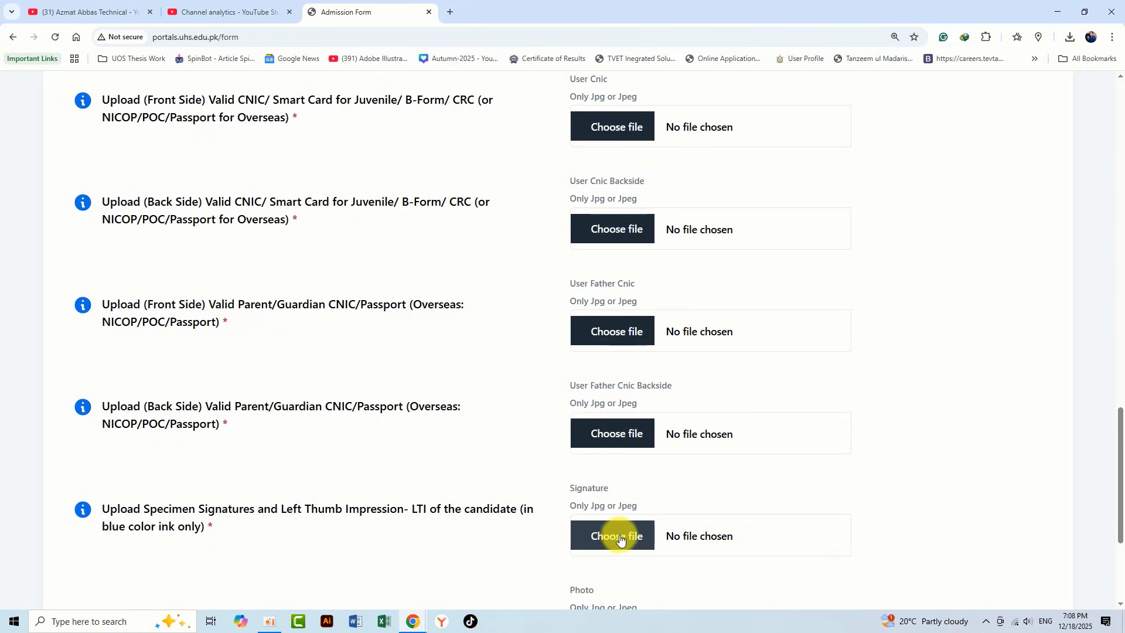
scroll(621, 539, down, 2)
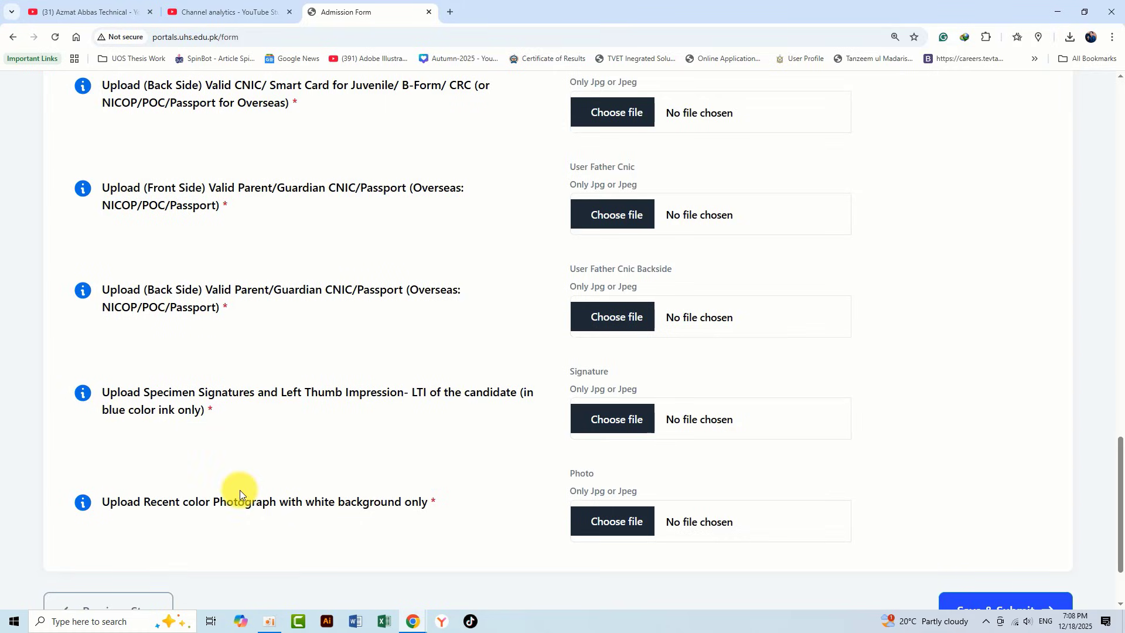
scroll(240, 489, down, 2)
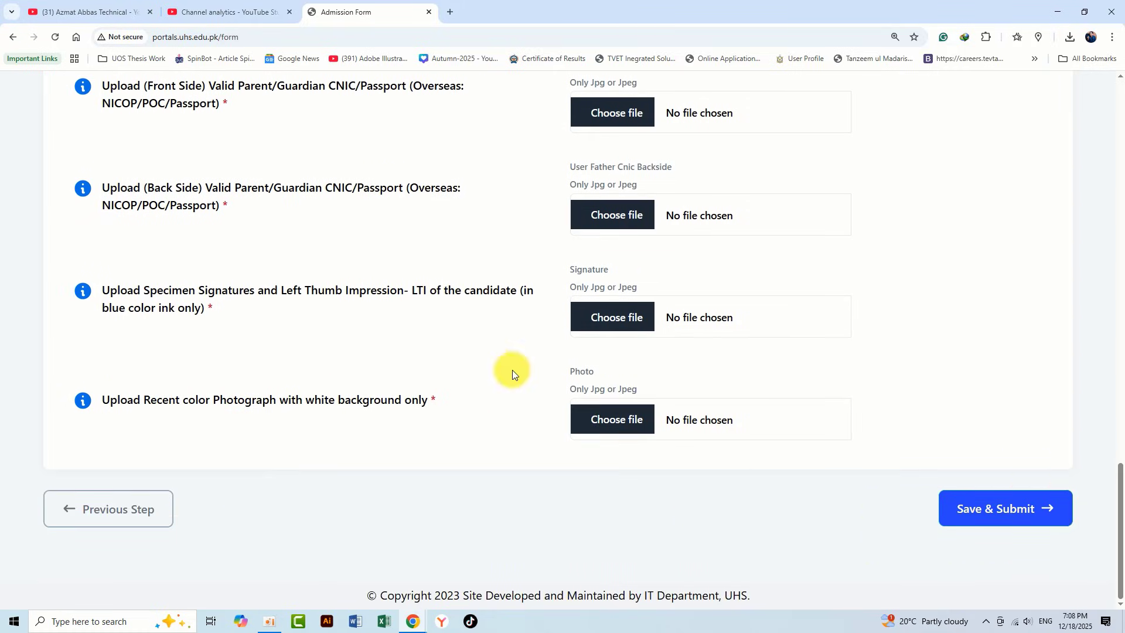
scroll(443, 349, up, 20)
scroll(441, 350, down, 5)
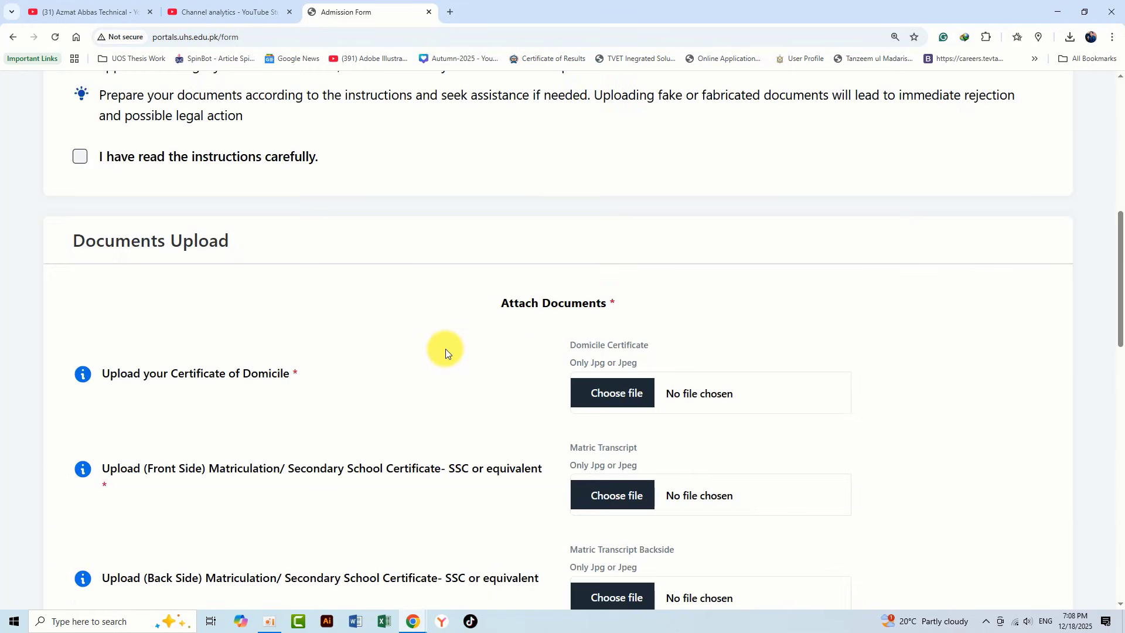
Confirm that the document upload instructions have been read carefully
scroll(445, 350, up, 5)
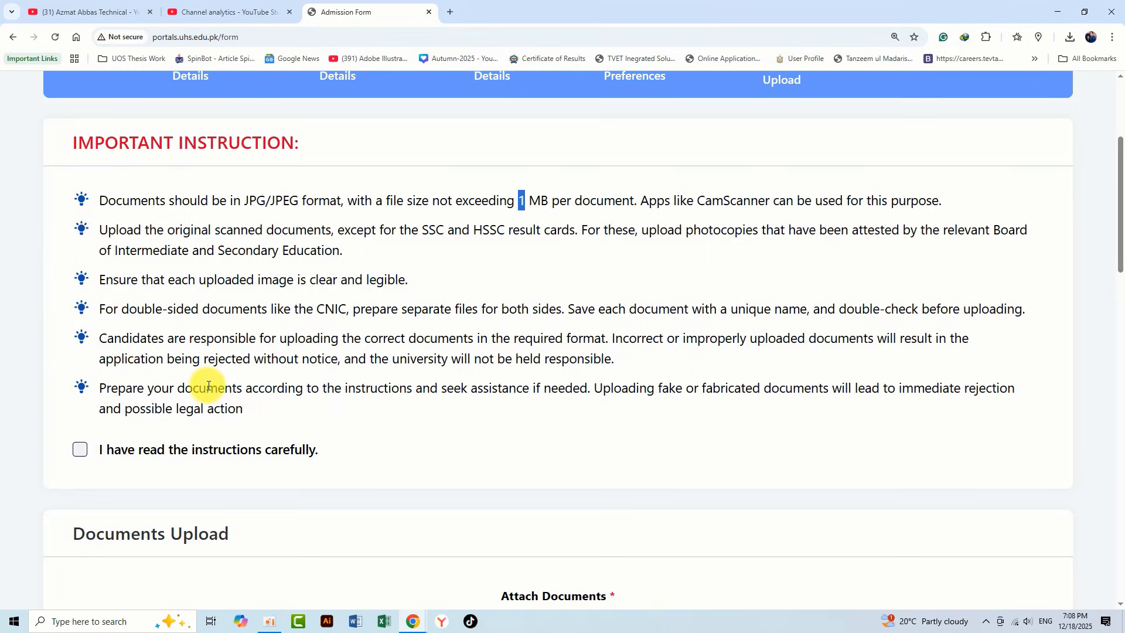
scroll(266, 369, down, 1)
scroll(79, 395, down, 4)
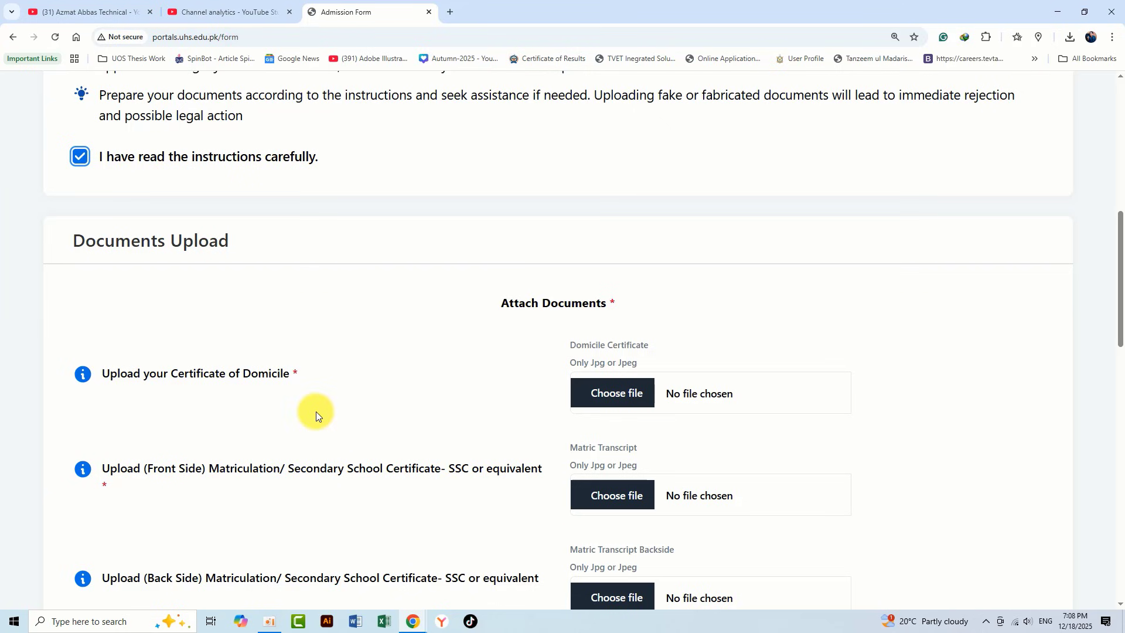
scroll(319, 411, up, 2)
scroll(378, 364, up, 3)
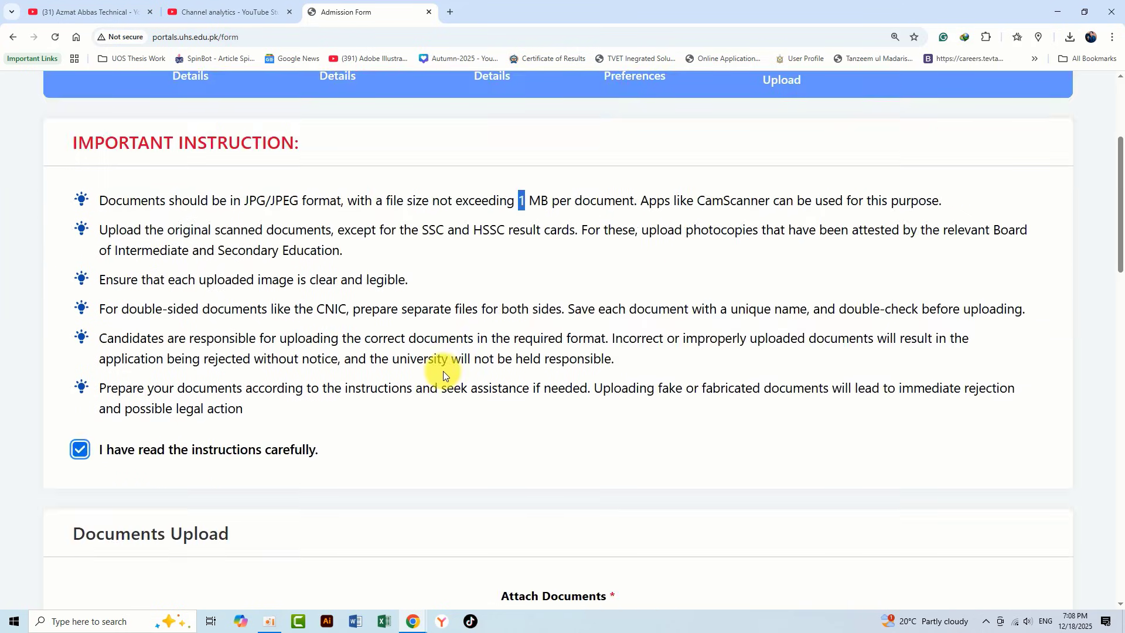
Examine the upload fields for the domicile certificate and the front and back sides of the matric and intermediate certificates
scroll(437, 372, down, 4)
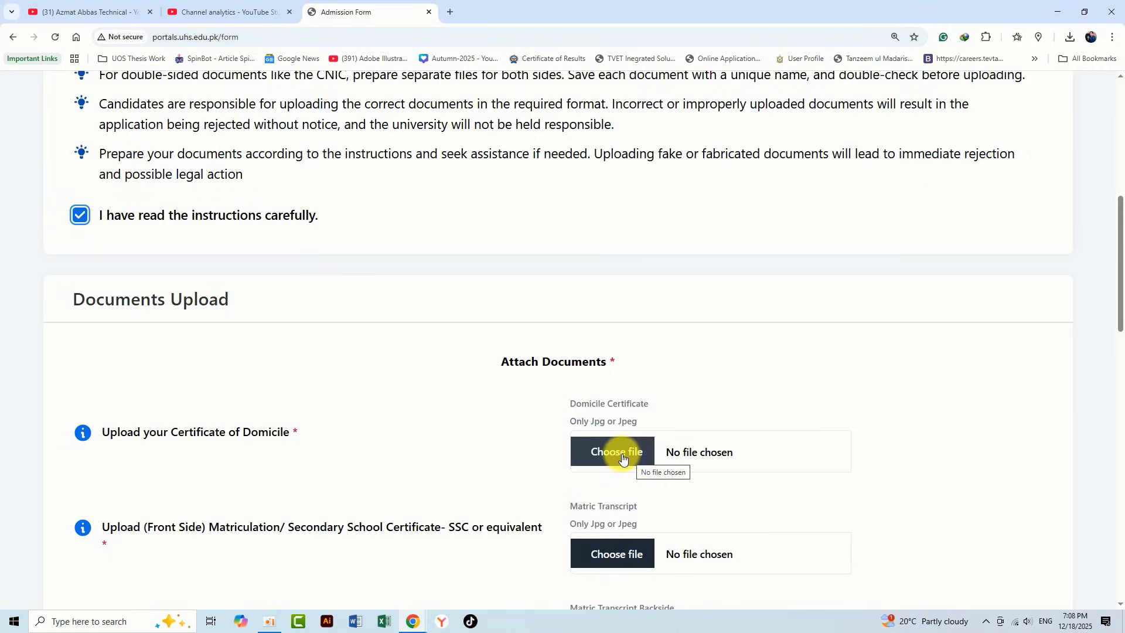
scroll(505, 423, down, 2)
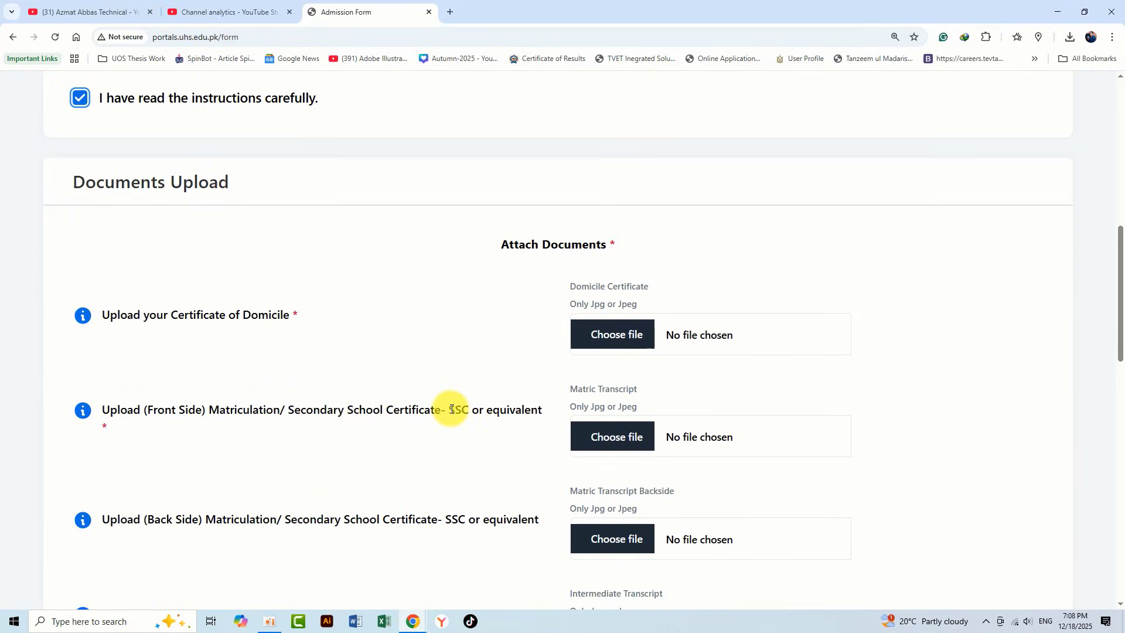
drag(447, 410, 516, 410)
click(494, 412)
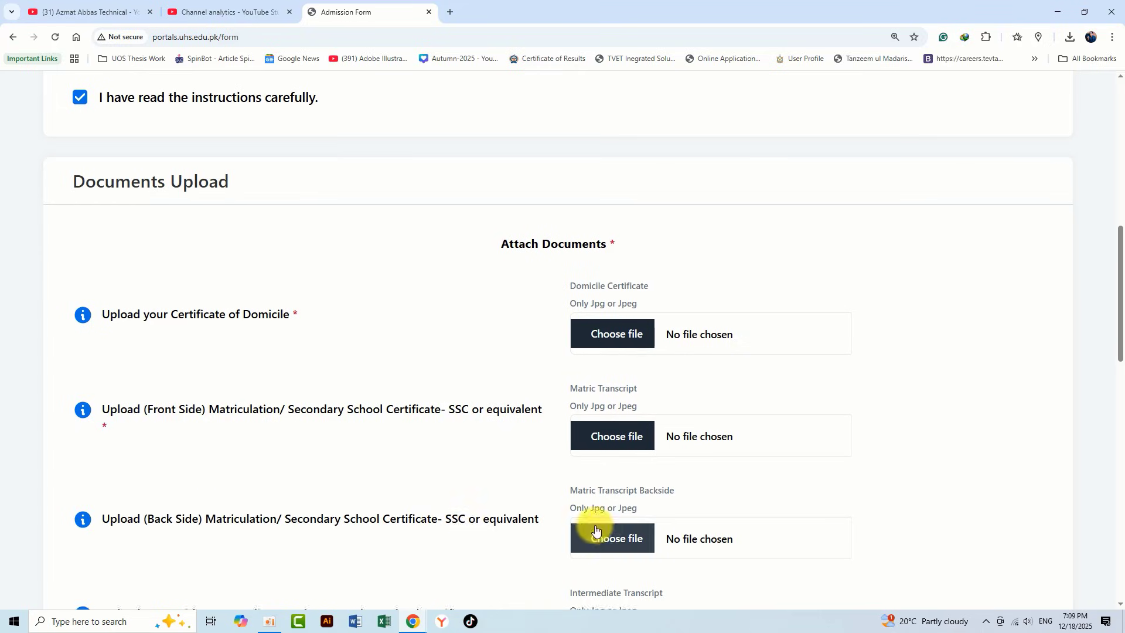
scroll(604, 527, down, 3)
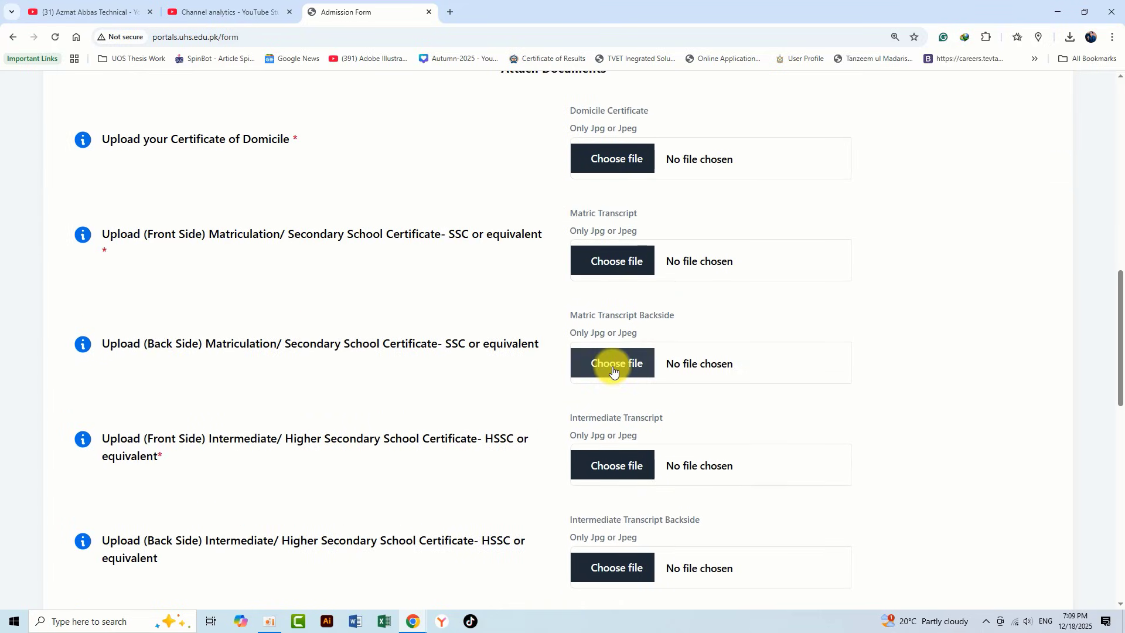
Check that a JPEG file is attached to every document field, then save and submit the uploaded documents
scroll(610, 364, up, 3)
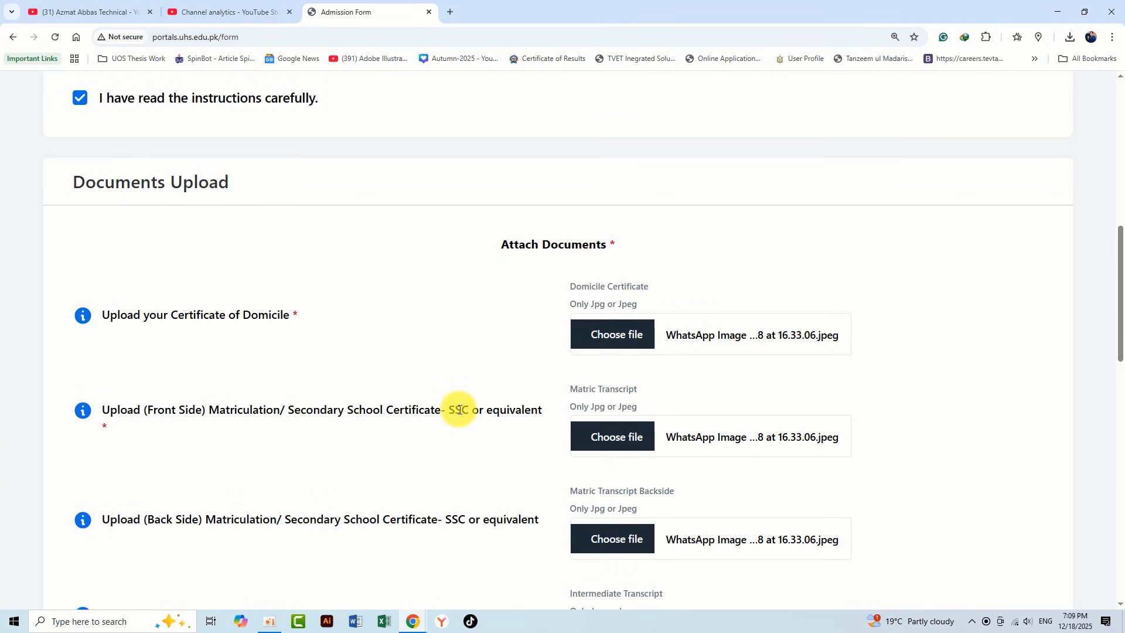
scroll(457, 409, up, 2)
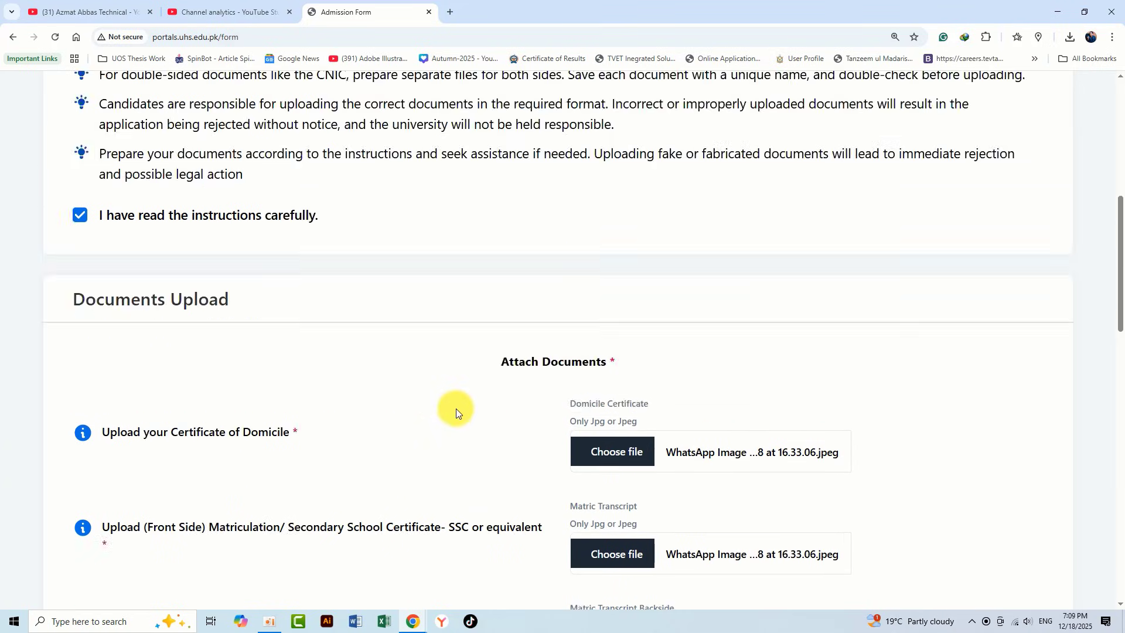
scroll(455, 407, down, 8)
scroll(453, 407, down, 10)
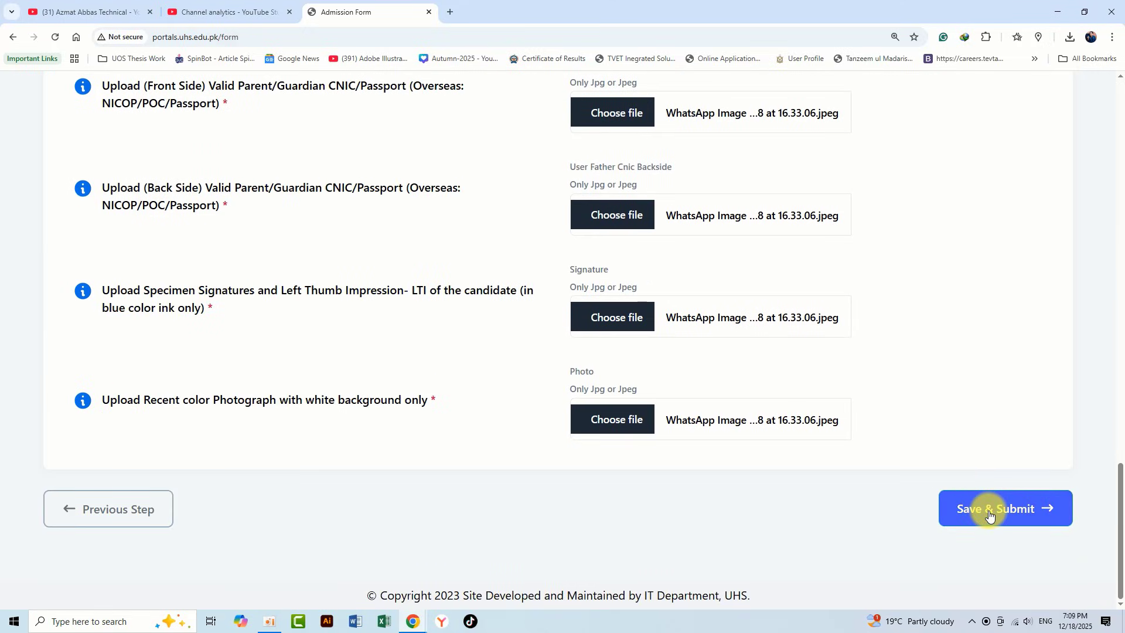
scroll(741, 433, up, 20)
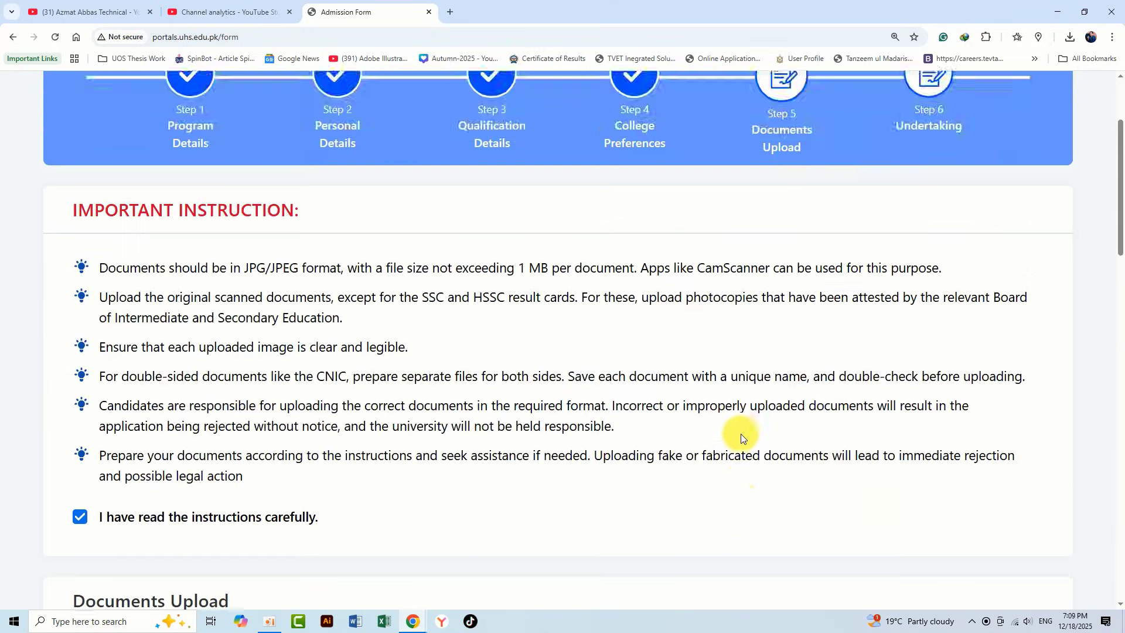
scroll(741, 434, down, 20)
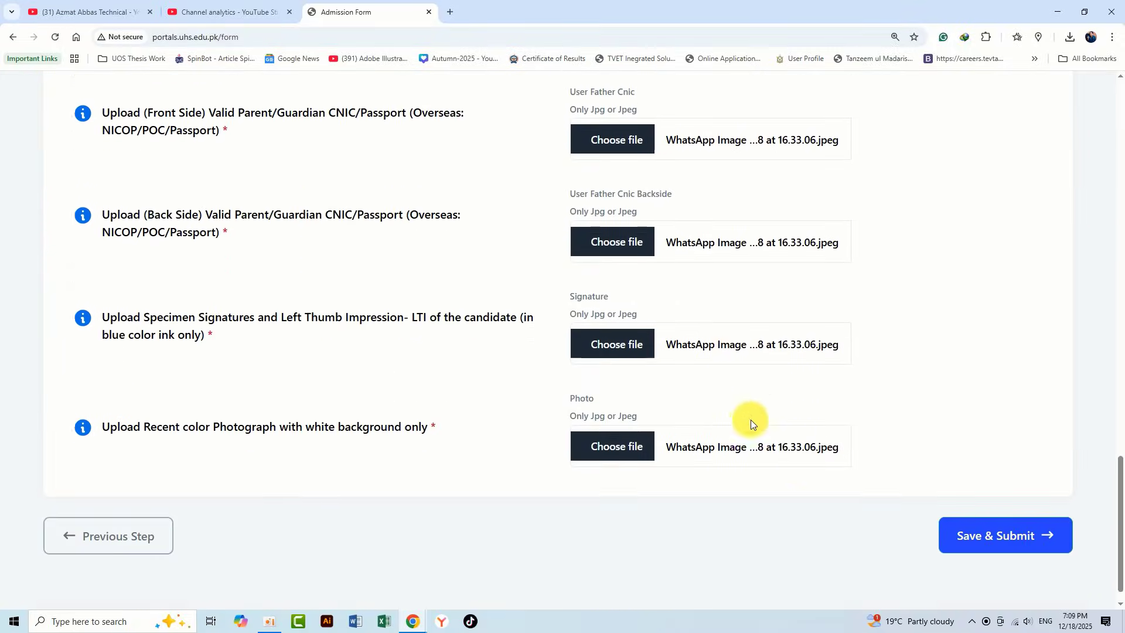
click(1005, 513)
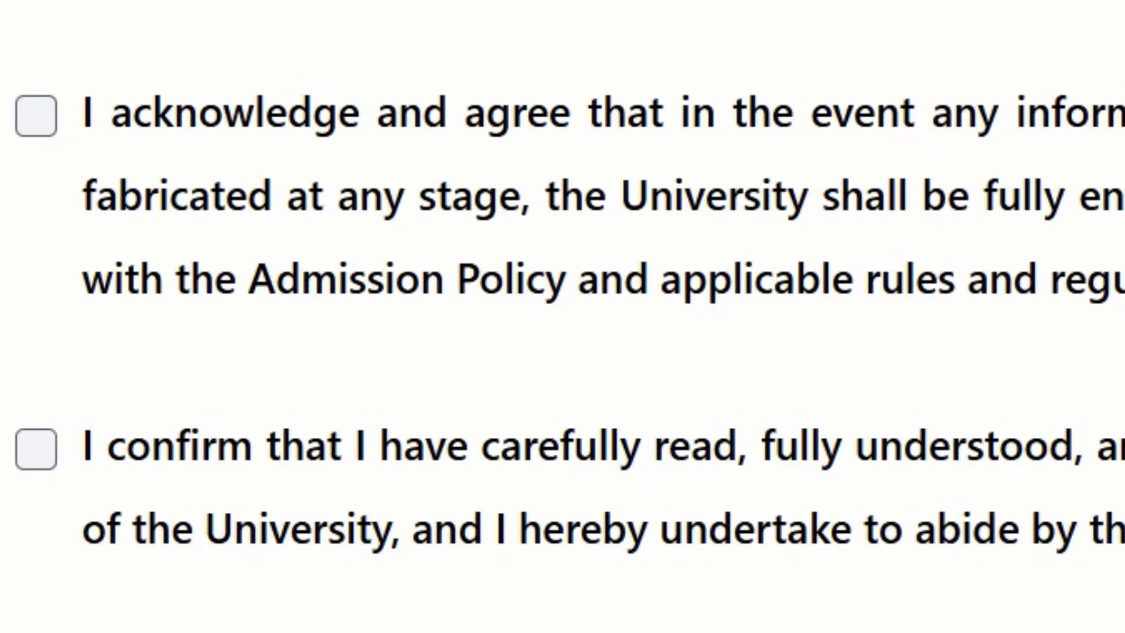
Accept all the undertaking declarations and attach the JPEG image of the parent/guardian CNIC frontside
click(43, 115)
click(33, 459)
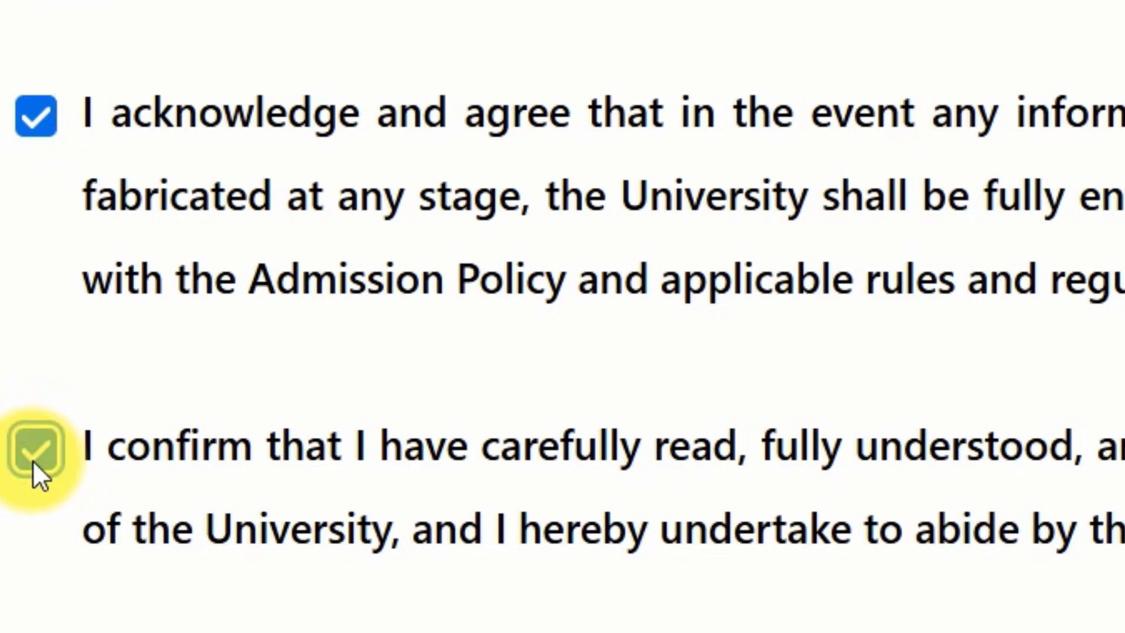
scroll(842, 113, down, 5)
click(41, 42)
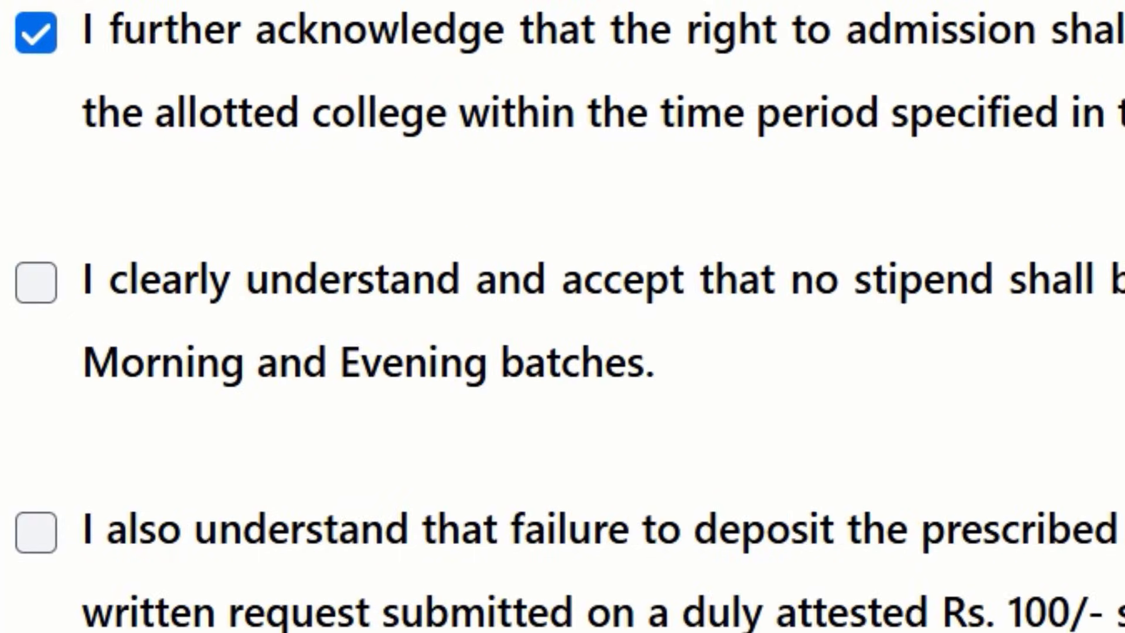
click(54, 286)
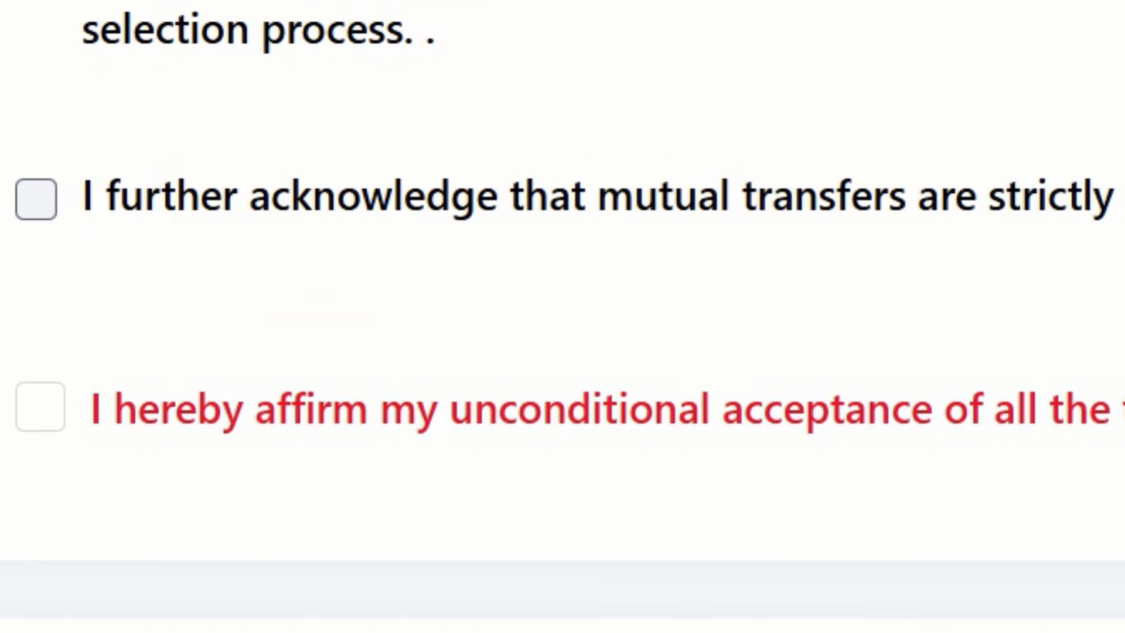
click(37, 198)
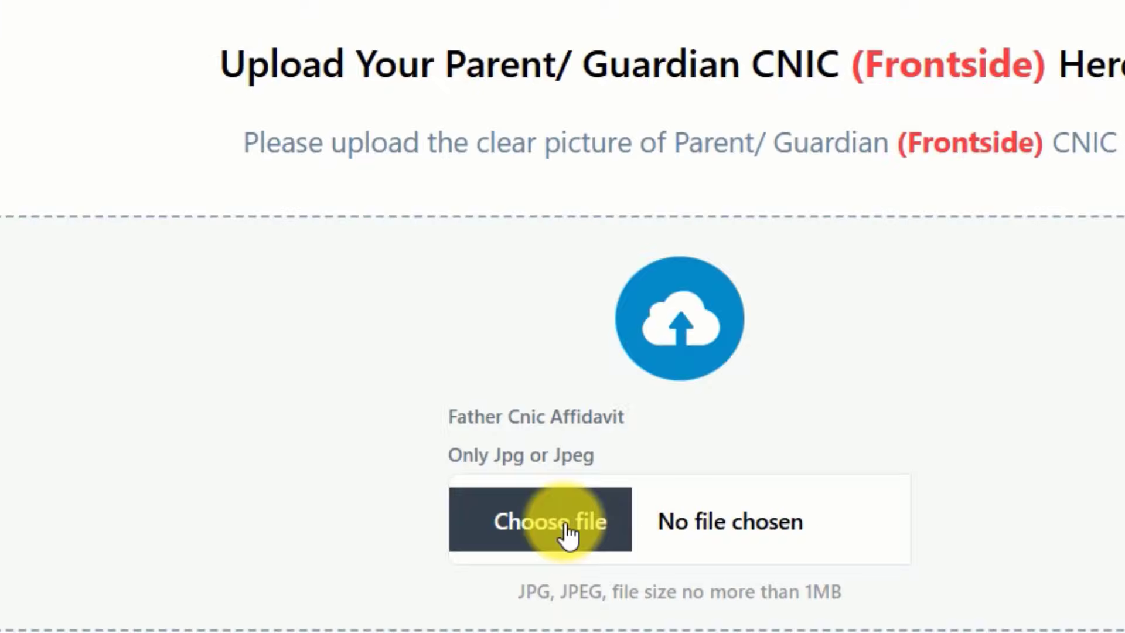
click(567, 533)
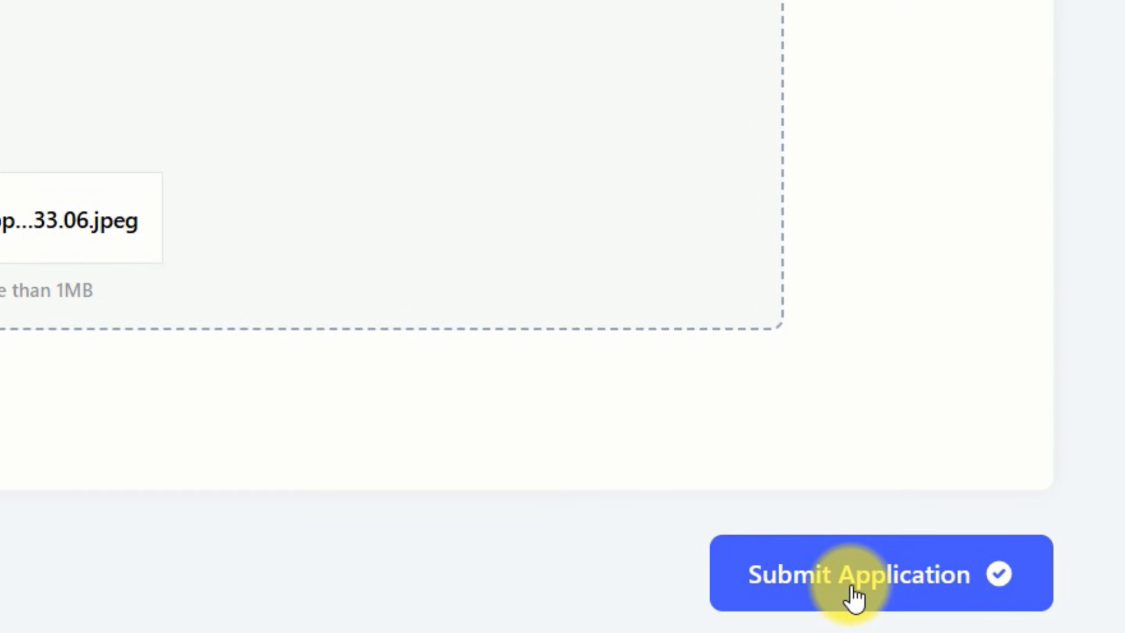
Submit the application and download the fee challan for BS Nursing Generic (4-Year)
click(854, 596)
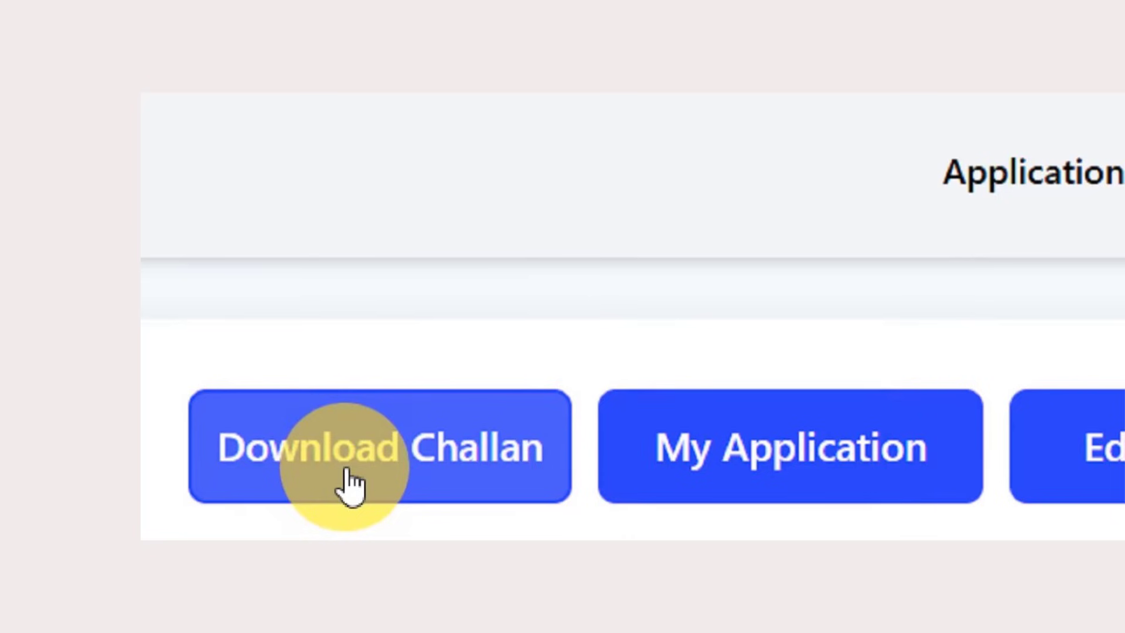
click(351, 485)
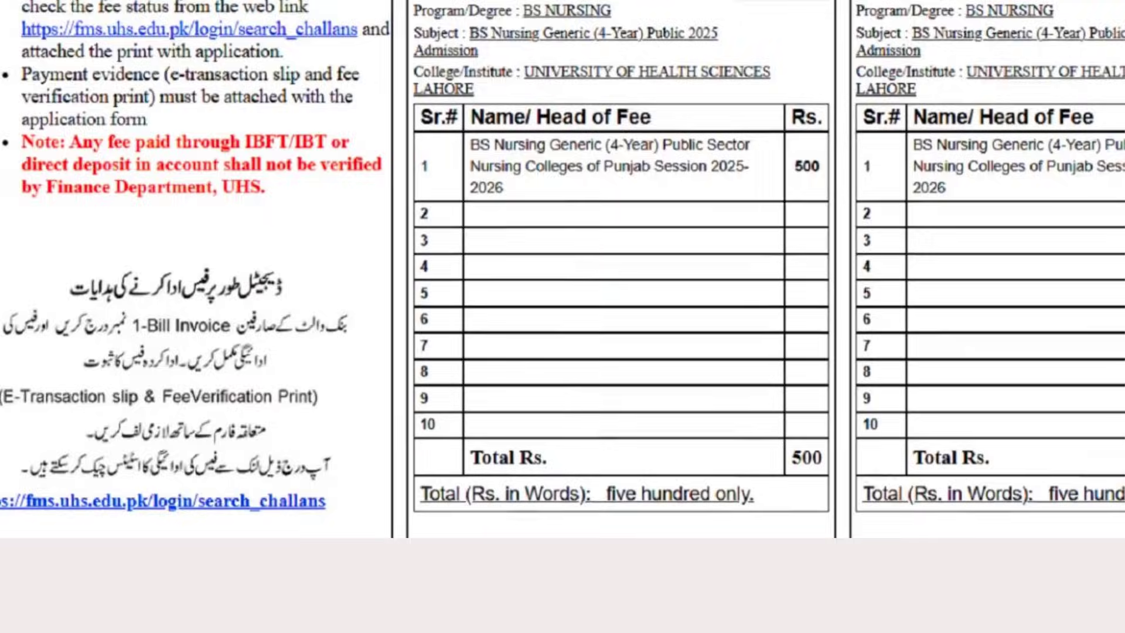